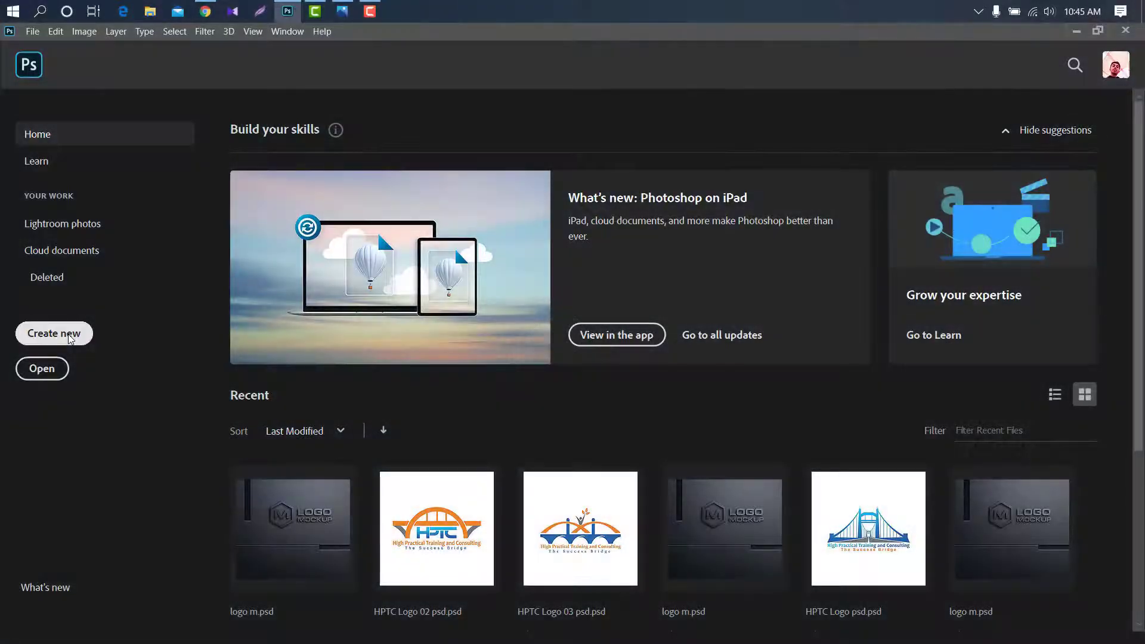
- Create a new white 3000 × 3000 px, 300 ppi document named 'Logo Design'
{"action": "left_click", "coordinate": [70, 339]}
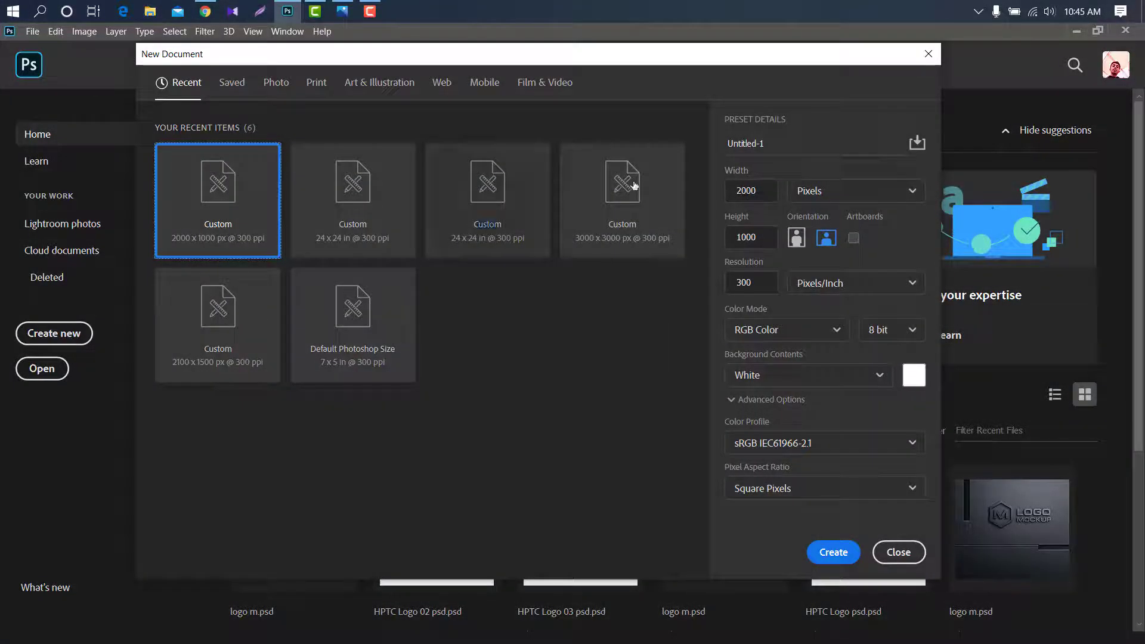
{"action": "left_click", "coordinate": [771, 146]}
{"action": "key", "text": "BackSpace"}
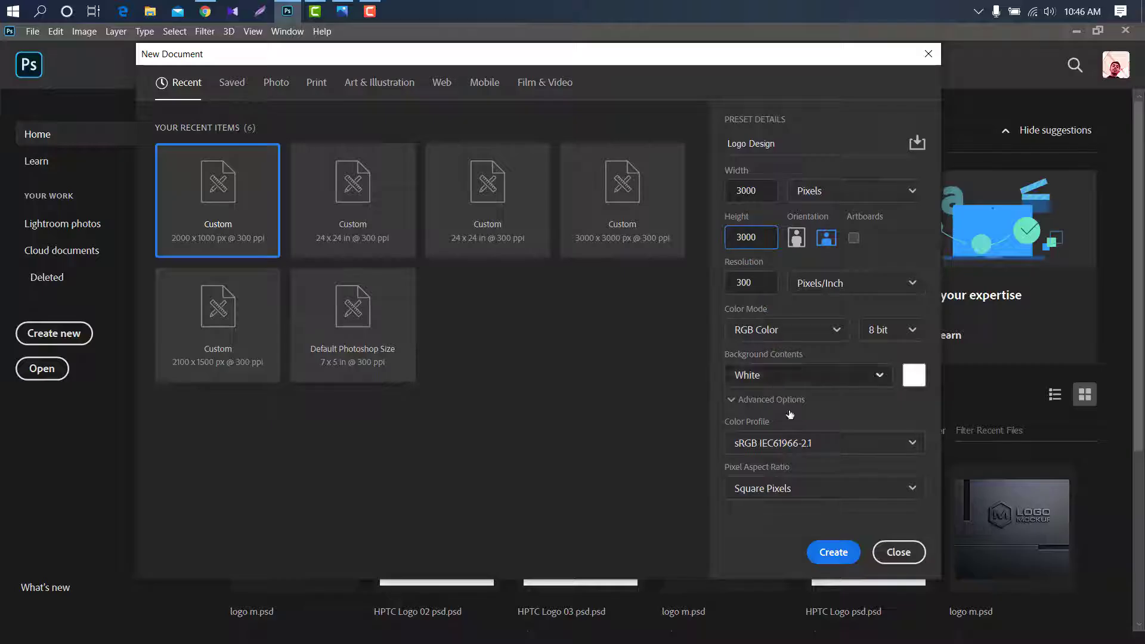
{"action": "left_click", "coordinate": [834, 553]}
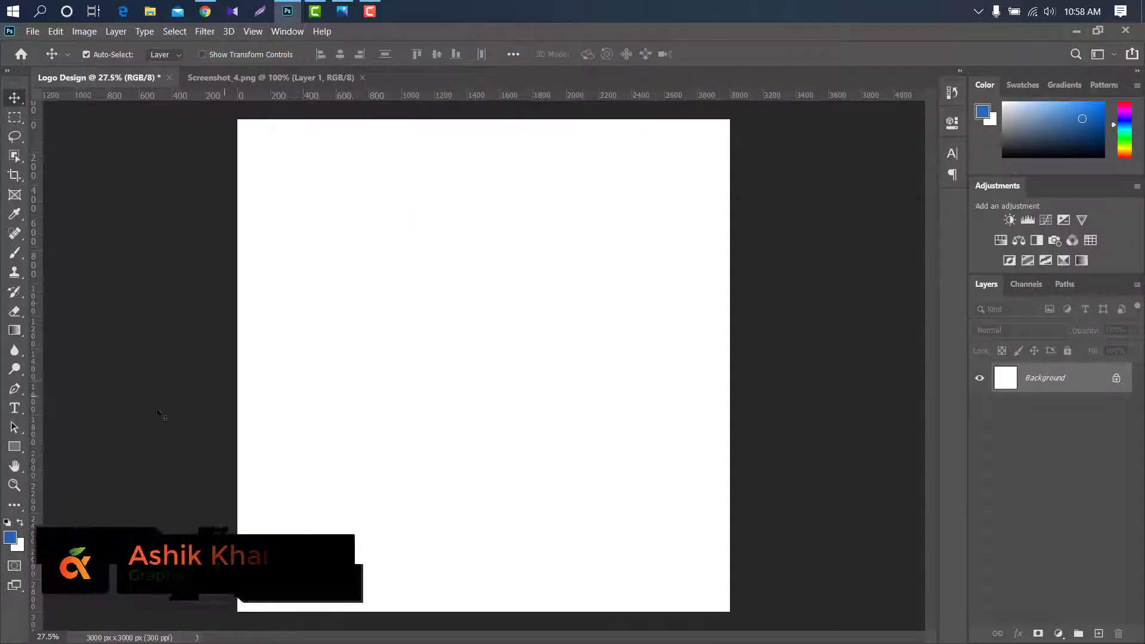
- Draw a long thin black bar with the Rectangle Tool and duplicate its layer
{"action": "key", "text": "u"}
{"action": "left_click_drag", "start_coordinate": [381, 346], "coordinate": [518, 358]}
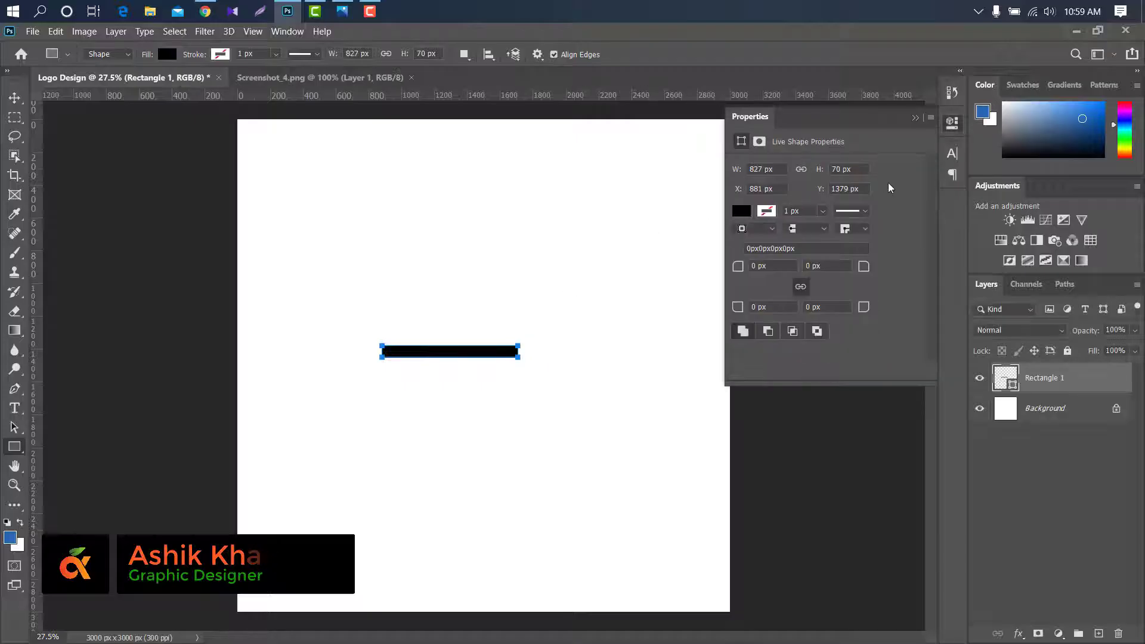
{"action": "left_click", "coordinate": [916, 122]}
{"action": "left_click_drag", "start_coordinate": [1061, 378], "coordinate": [1099, 633]}
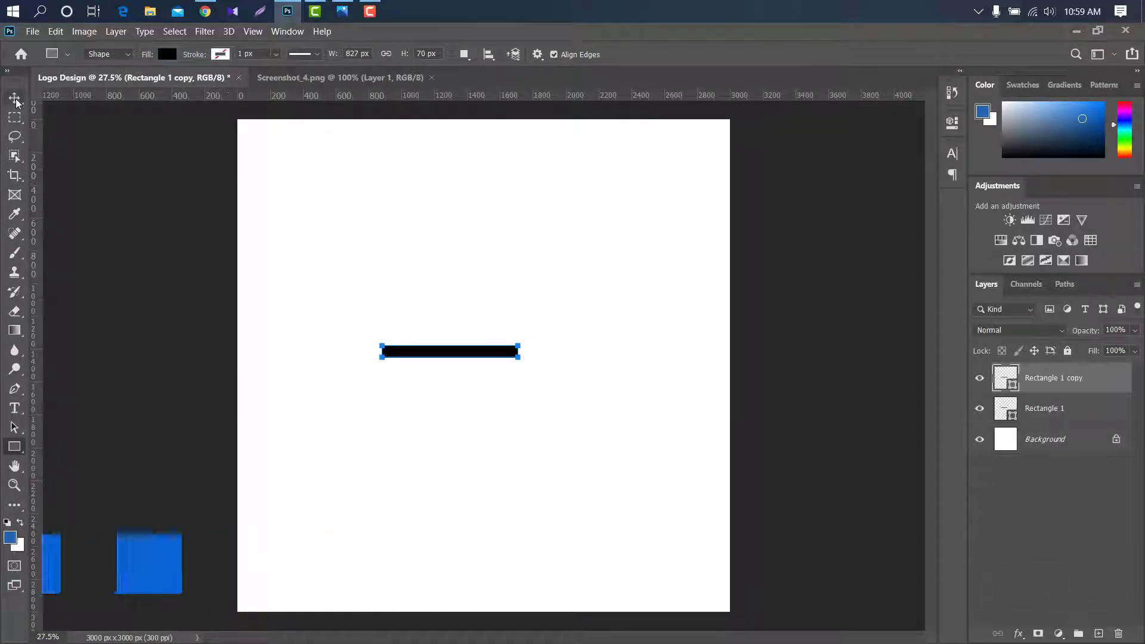
- Rotate the bar copy -64.3° and join it to the bar's left end as an angle
{"action": "key", "text": "ctrl+t"}
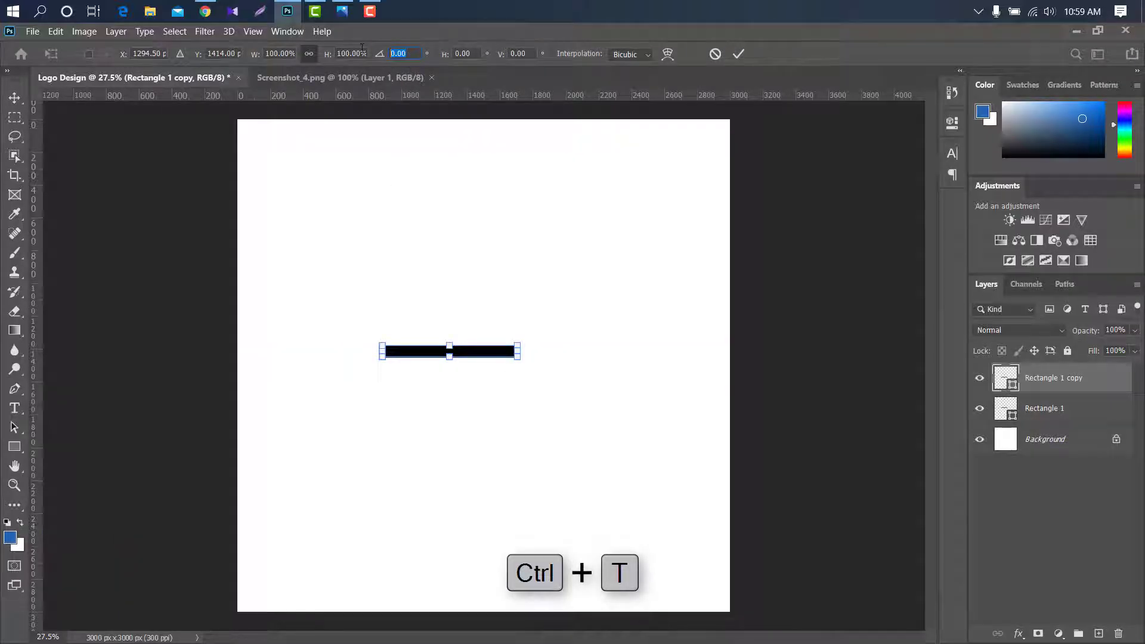
{"action": "type", "text": "64.3"}
{"action": "key", "text": "Return"}
{"action": "left_click_drag", "start_coordinate": [460, 330], "coordinate": [435, 266]}
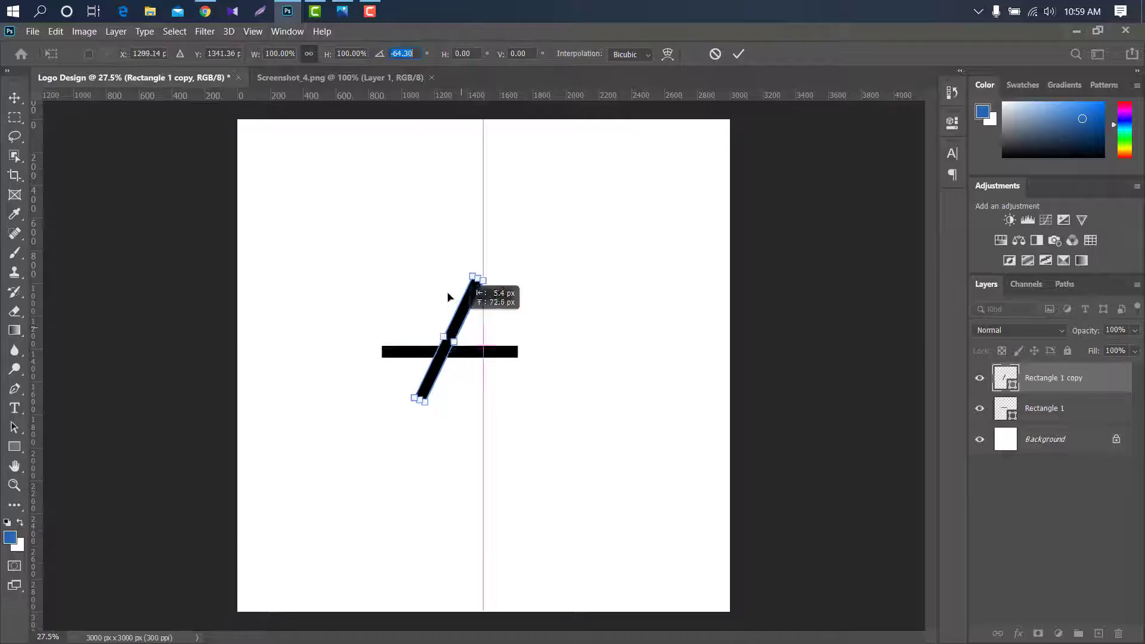
{"action": "scroll", "coordinate": [434, 266], "scroll_direction": "up", "scroll_amount": 5}
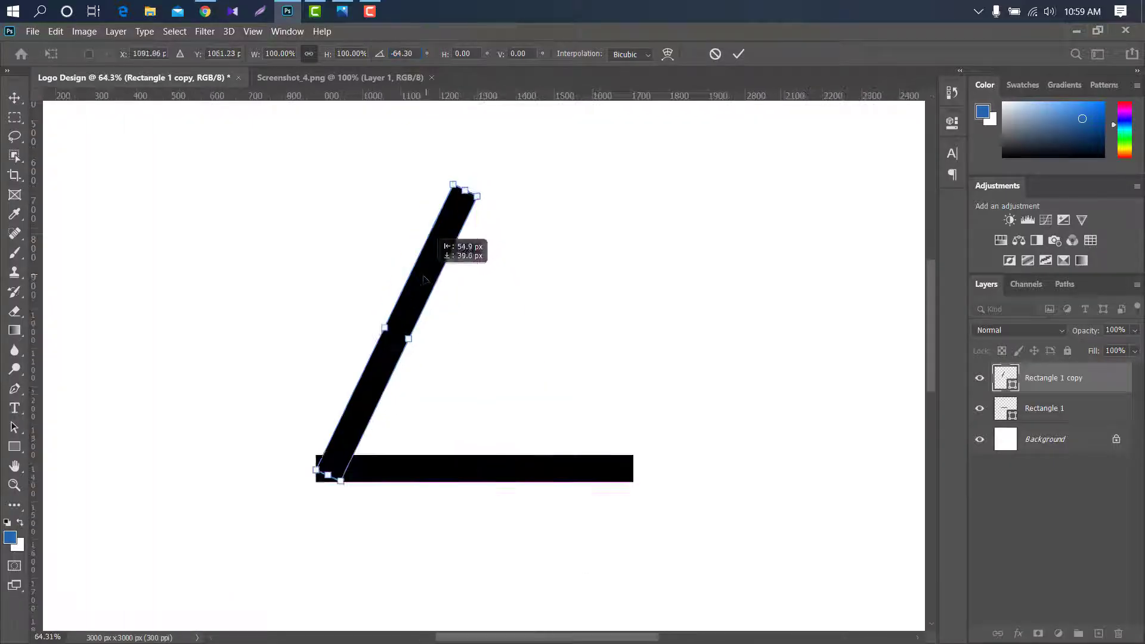
{"action": "left_click", "coordinate": [739, 54]}
{"action": "scroll", "coordinate": [327, 230], "scroll_direction": "down", "scroll_amount": 3}
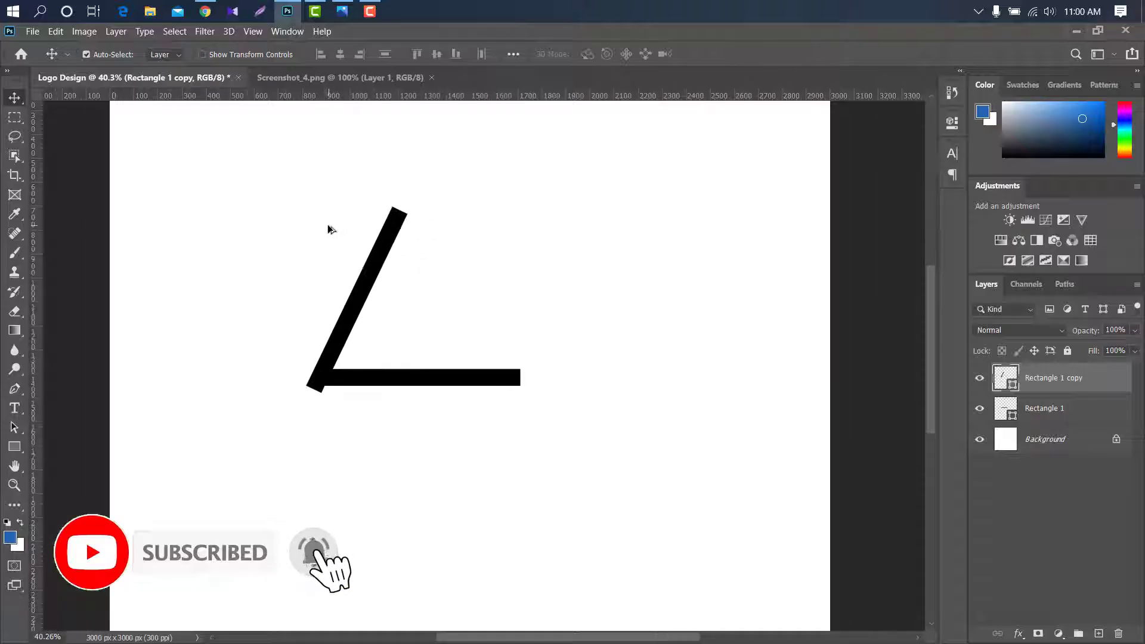
{"action": "scroll", "coordinate": [328, 230], "scroll_direction": "down", "scroll_amount": 2}
{"action": "left_click", "coordinate": [1086, 406], "text": "shift"}
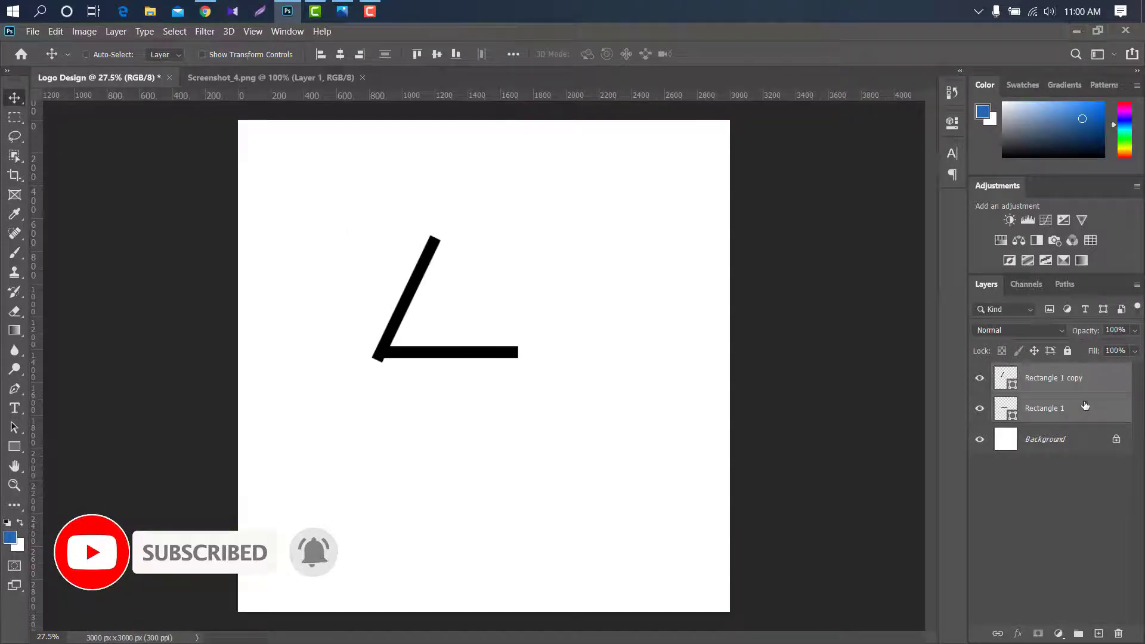
- Merge the two selected bar layers into a single shape
{"action": "right_click", "coordinate": [1086, 402]}
{"action": "left_click", "coordinate": [918, 456]}
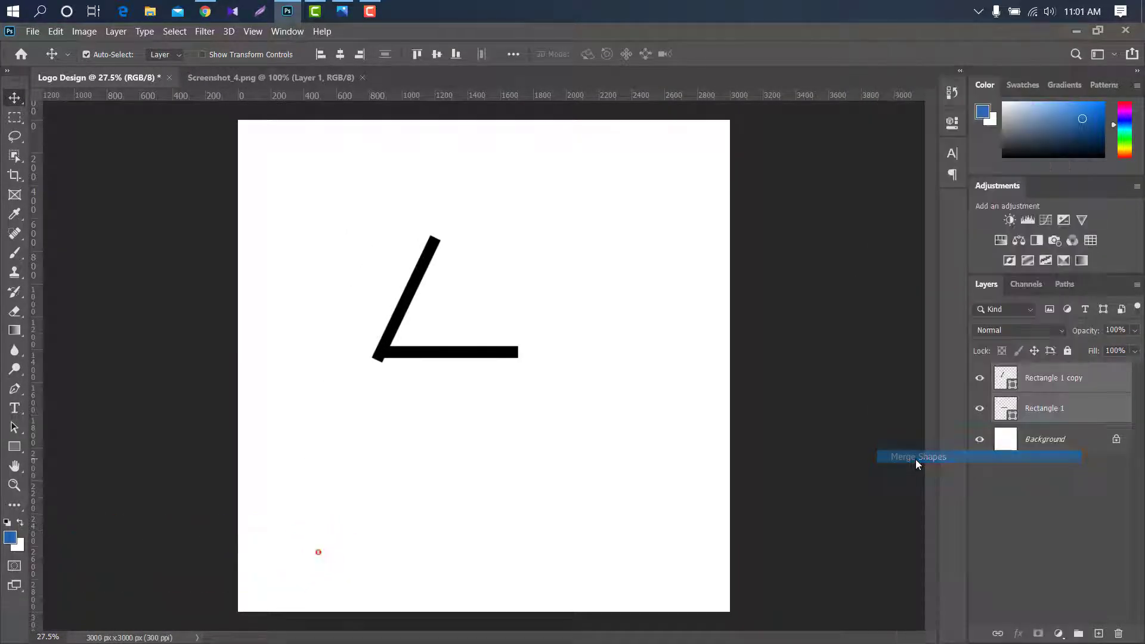
{"action": "scroll", "coordinate": [389, 352], "scroll_direction": "up", "scroll_amount": 2}
{"action": "scroll", "coordinate": [534, 388], "scroll_direction": "up", "scroll_amount": 4}
{"action": "scroll", "coordinate": [534, 388], "scroll_direction": "up", "scroll_amount": 2}
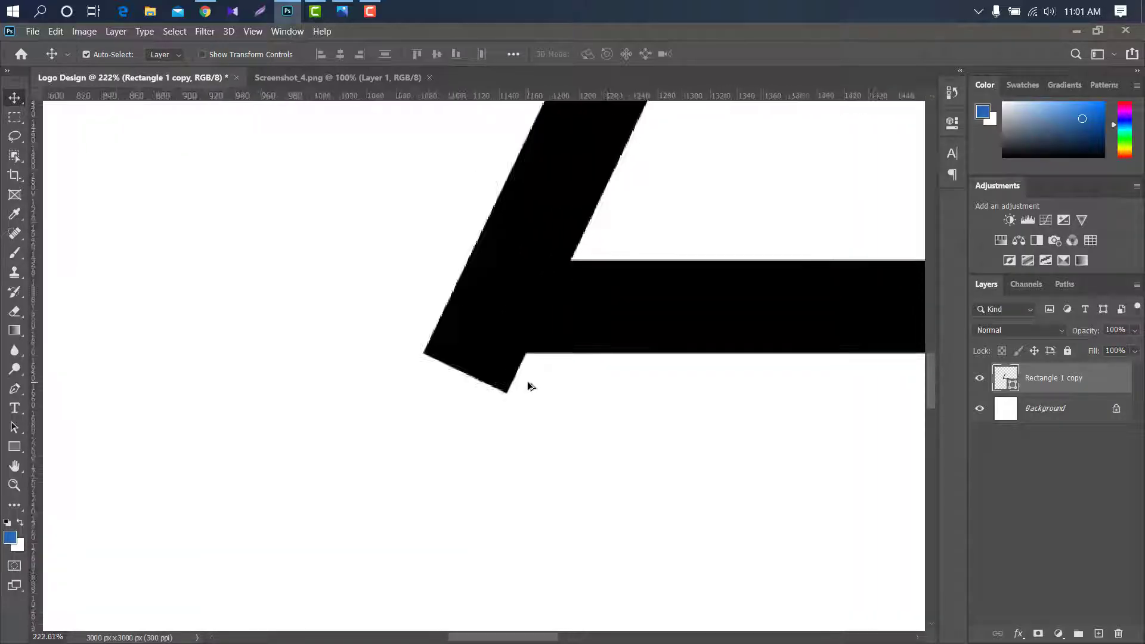
{"action": "scroll", "coordinate": [530, 383], "scroll_direction": "up", "scroll_amount": 1}
- Rasterize the merged angle and delete the corner tip jutting below the horizontal bar
{"action": "left_click", "coordinate": [14, 119]}
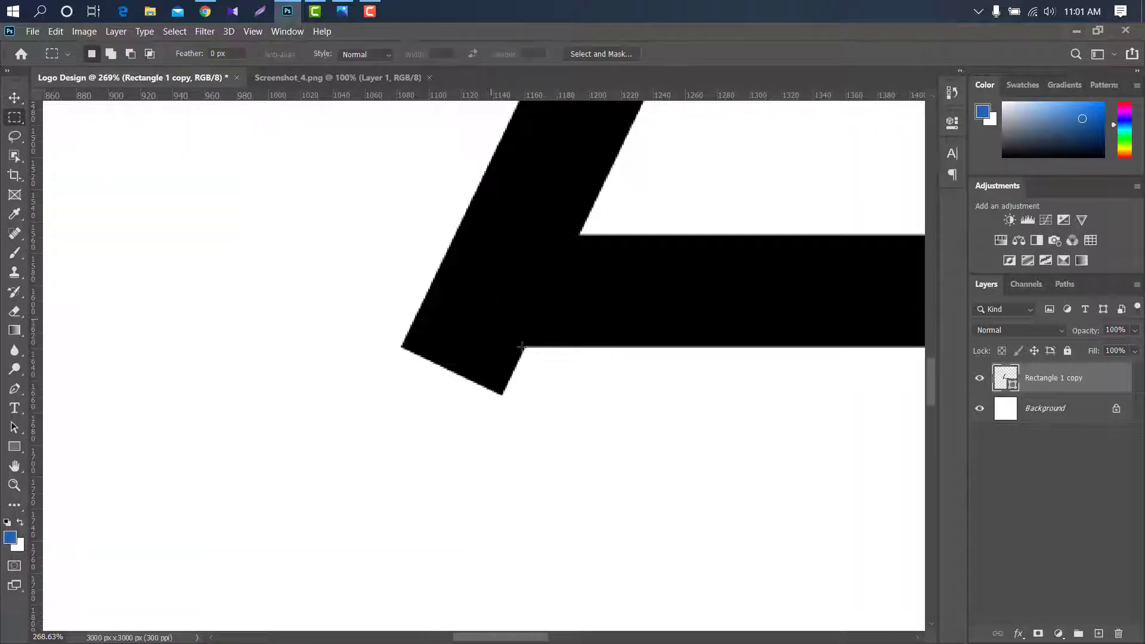
{"action": "scroll", "coordinate": [531, 353], "scroll_direction": "up", "scroll_amount": 2}
{"action": "mouse_move", "coordinate": [266, 337]}
{"action": "left_mouse_down"}
{"action": "mouse_move", "coordinate": [570, 448]}
{"action": "mouse_move", "coordinate": [687, 471]}
{"action": "mouse_move", "coordinate": [1068, 478]}
{"action": "mouse_move", "coordinate": [781, 485]}
{"action": "left_mouse_up"}
{"action": "scroll", "coordinate": [477, 315], "scroll_direction": "down", "scroll_amount": 5}
{"action": "scroll", "coordinate": [477, 315], "scroll_direction": "down", "scroll_amount": 3}
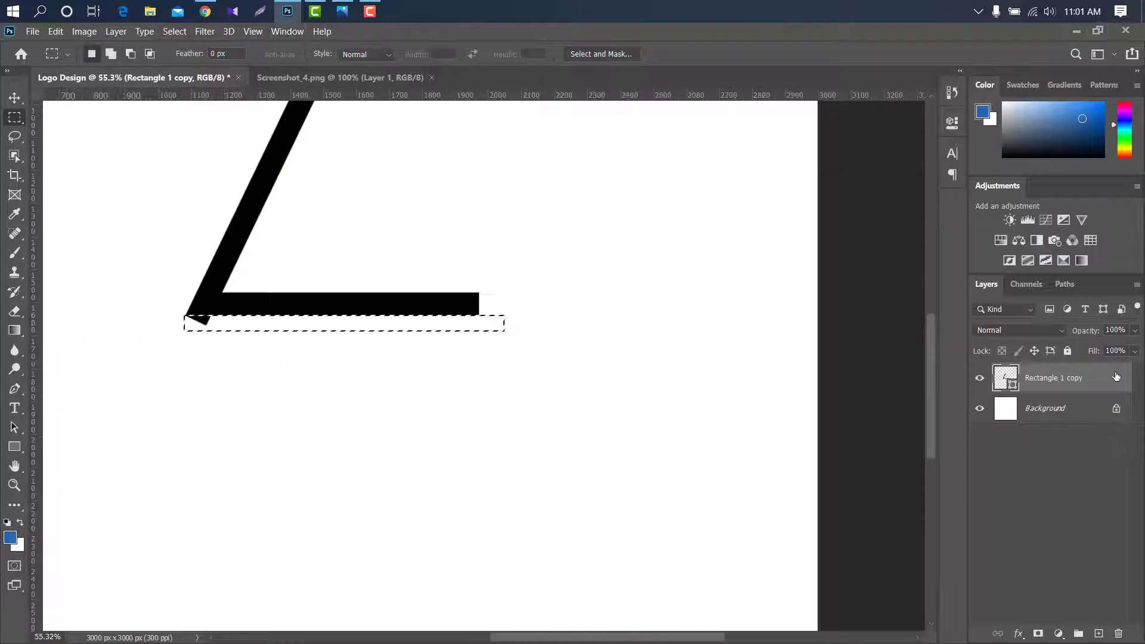
{"action": "right_click", "coordinate": [1068, 378]}
{"action": "left_click", "coordinate": [949, 244]}
{"action": "key", "text": "Delete"}
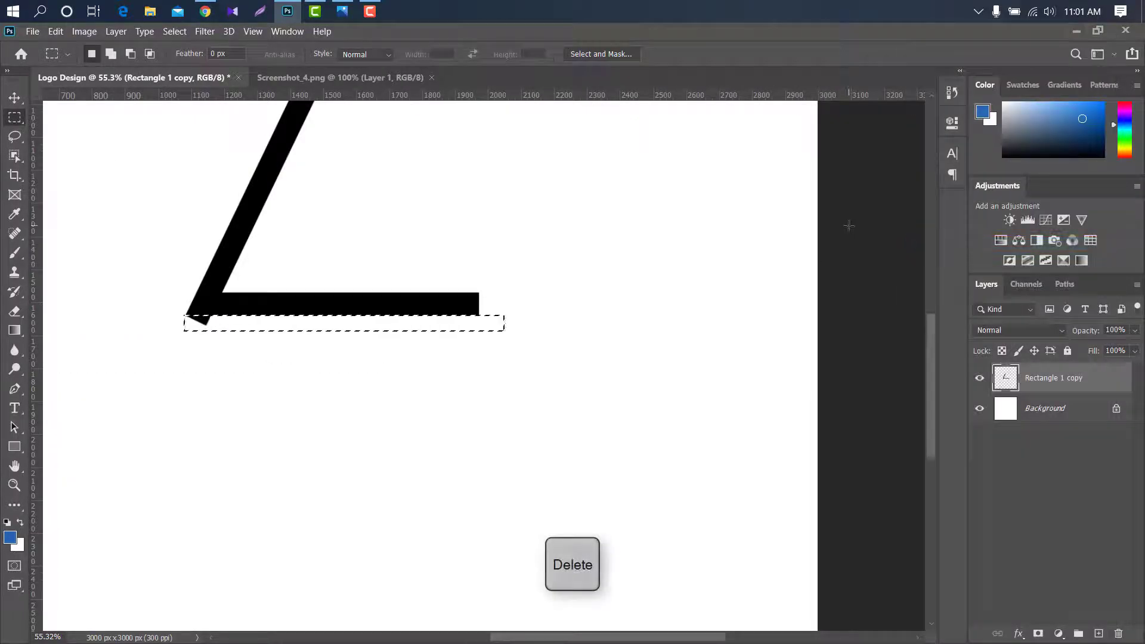
{"action": "key", "text": "ctrl+d"}
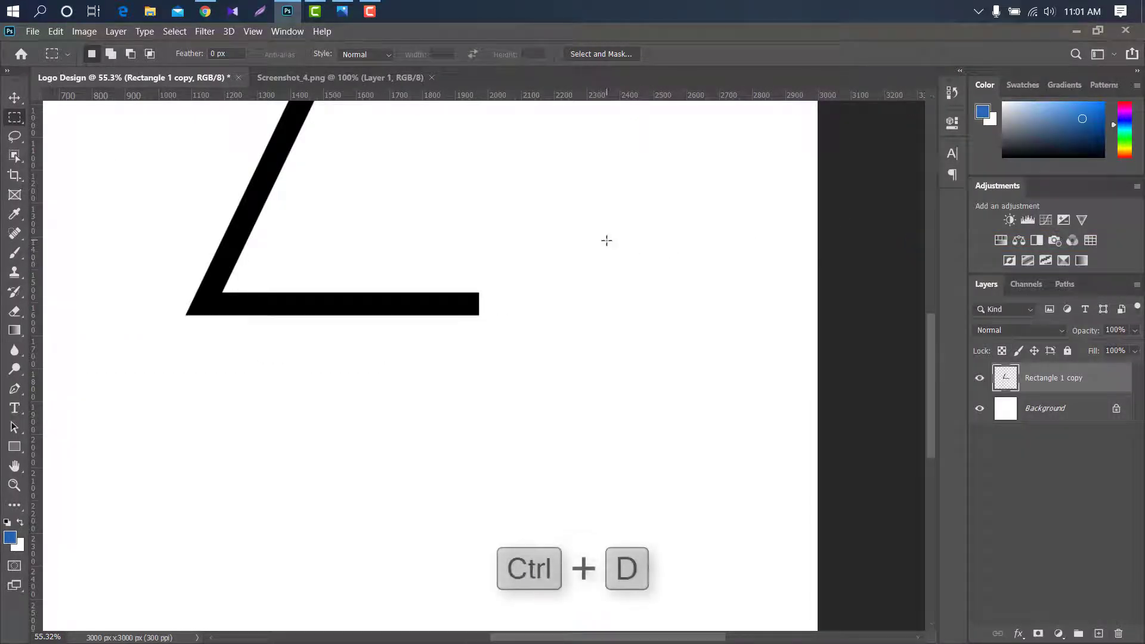
{"action": "left_click", "coordinate": [15, 98]}
{"action": "scroll", "coordinate": [149, 385], "scroll_direction": "down", "scroll_amount": 2}
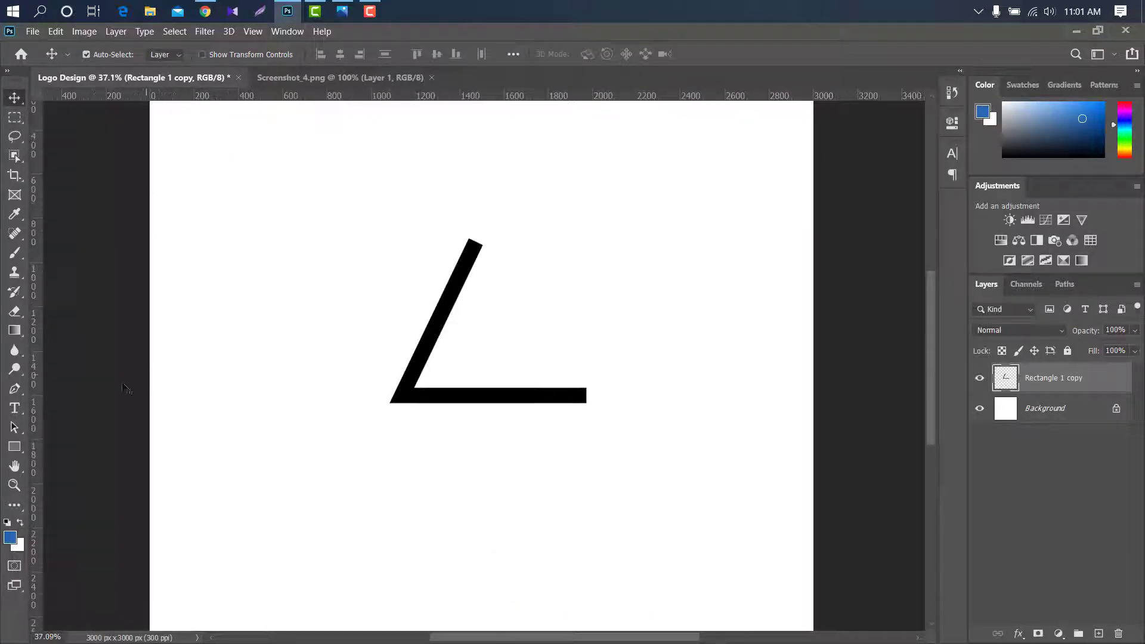
{"action": "right_click", "coordinate": [15, 447]}
- Draw a perfect circle with the Ellipse Tool and move it onto the slanted bar's top
{"action": "left_click", "coordinate": [77, 461]}
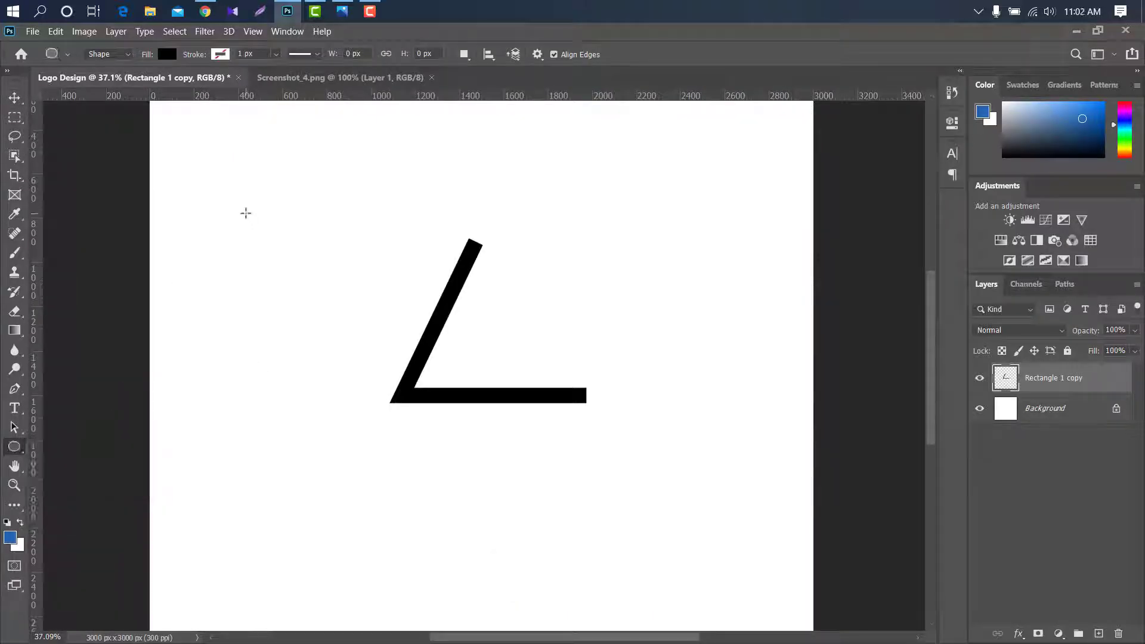
{"action": "left_click_drag", "start_coordinate": [246, 213], "coordinate": [330, 304]}
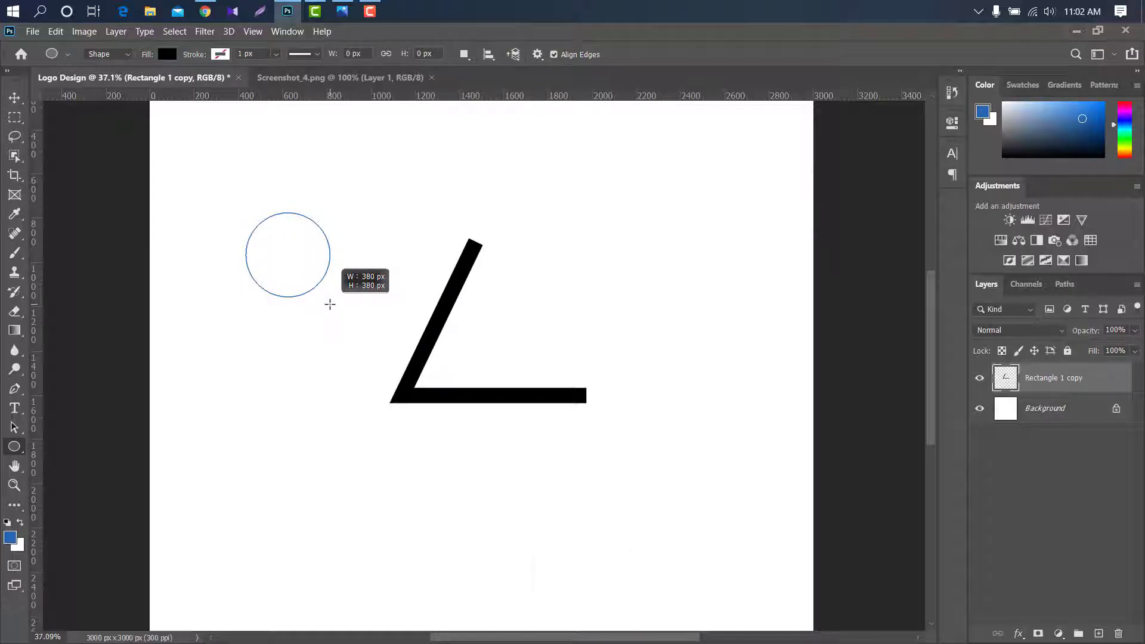
{"action": "left_click_drag", "start_coordinate": [330, 305], "coordinate": [333, 307]}
{"action": "left_click", "coordinate": [915, 119]}
{"action": "key", "text": "v"}
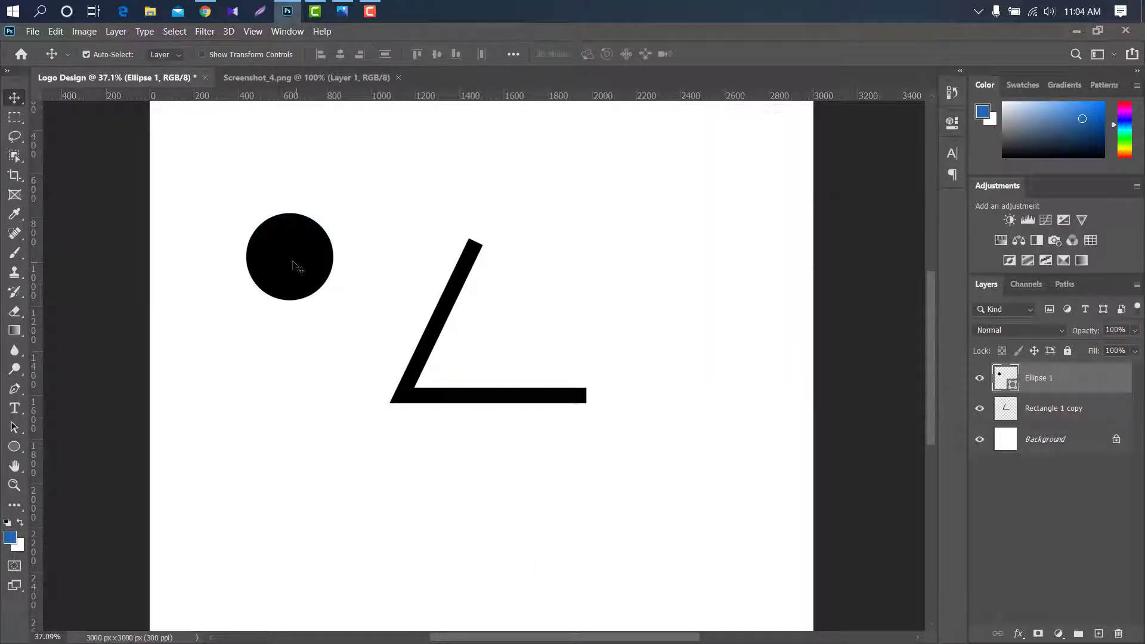
{"action": "left_click_drag", "start_coordinate": [295, 265], "coordinate": [516, 273]}
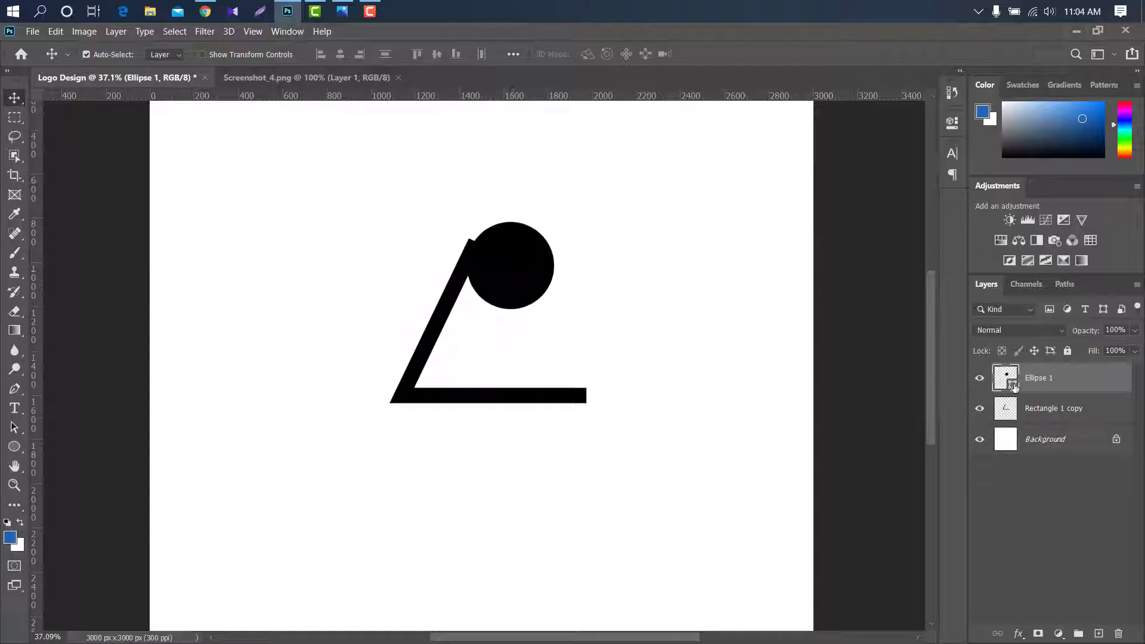
- Fill the circle with e55c5c, place it behind the angle, and duplicate its layer
{"action": "double_click", "coordinate": [1014, 386]}
{"action": "type", "text": "e55c5c"}
{"action": "left_click", "coordinate": [949, 152]}
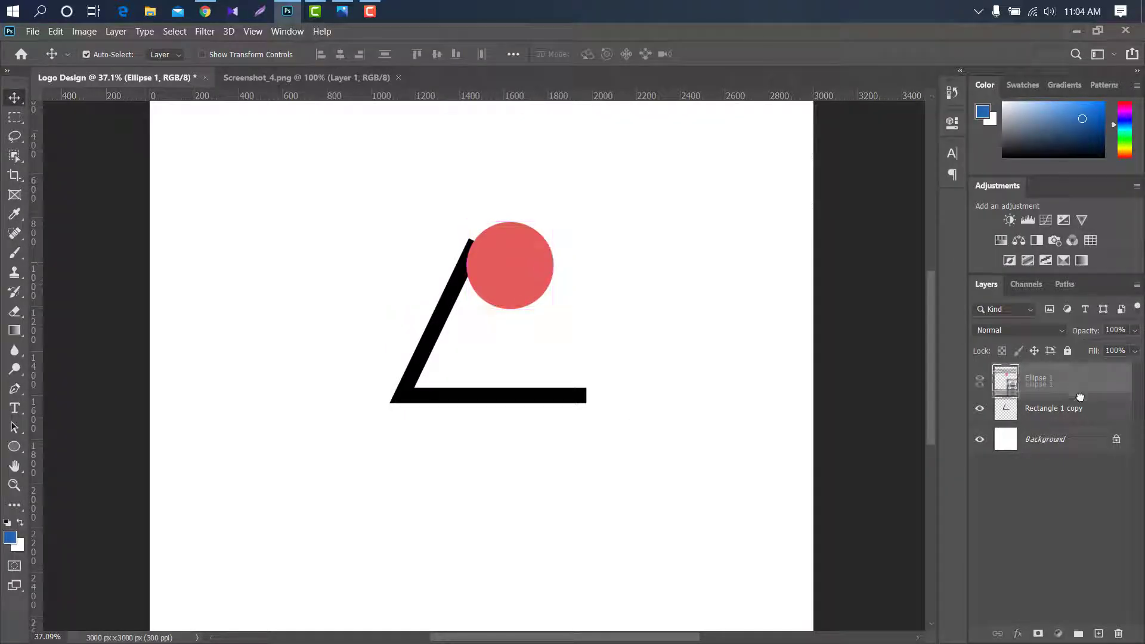
{"action": "left_click_drag", "start_coordinate": [1077, 393], "coordinate": [1067, 425]}
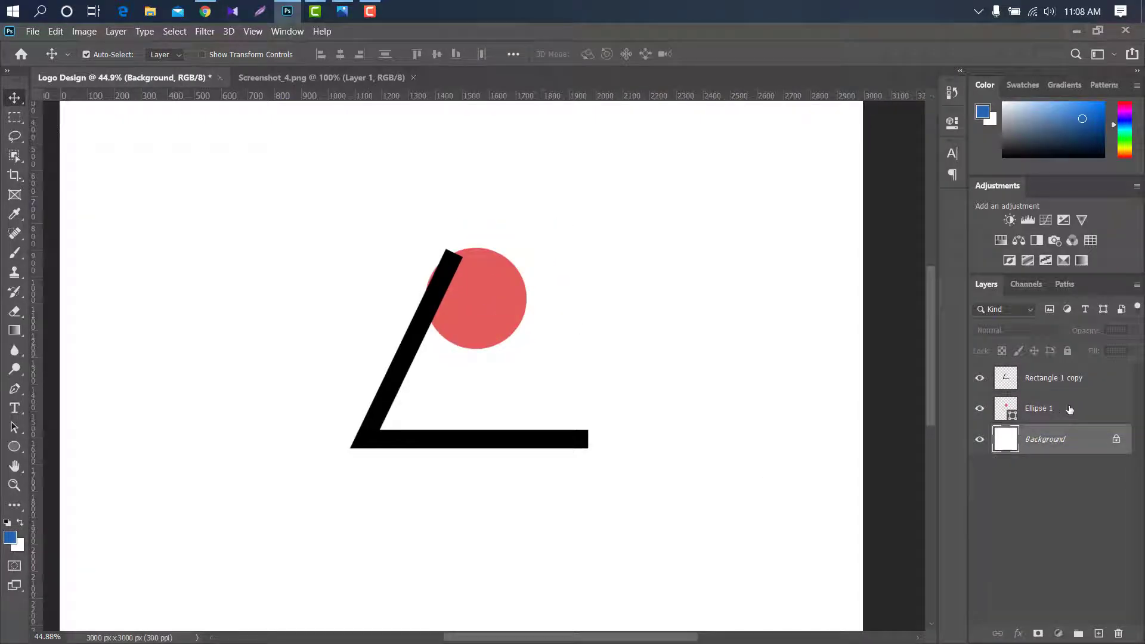
{"action": "left_click", "coordinate": [1071, 410]}
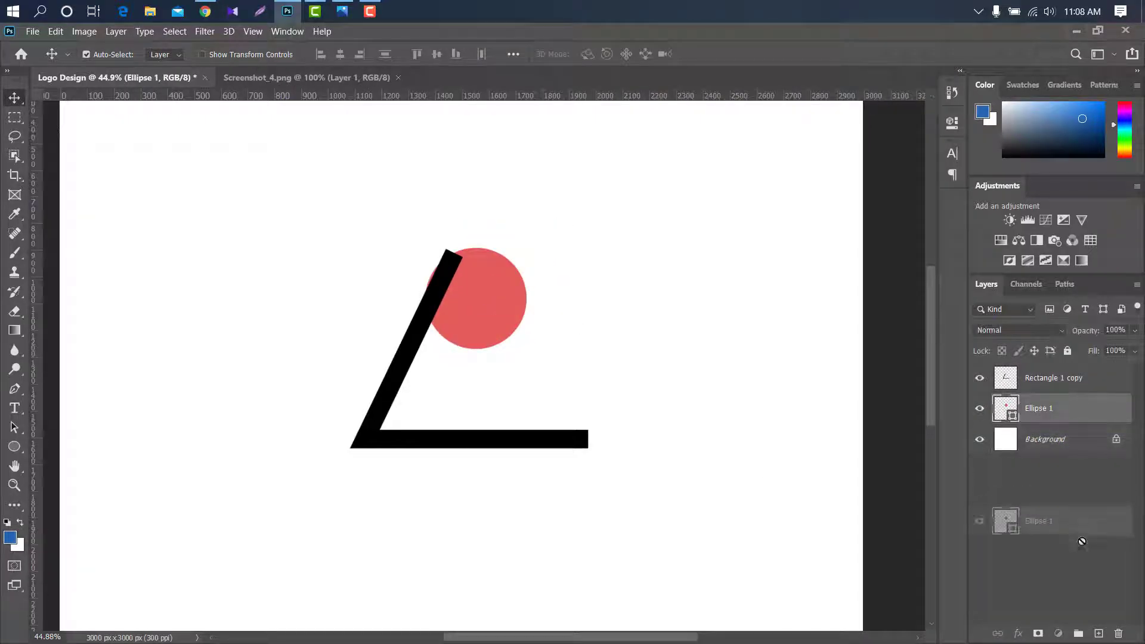
{"action": "left_click_drag", "start_coordinate": [1082, 624], "coordinate": [1099, 633]}
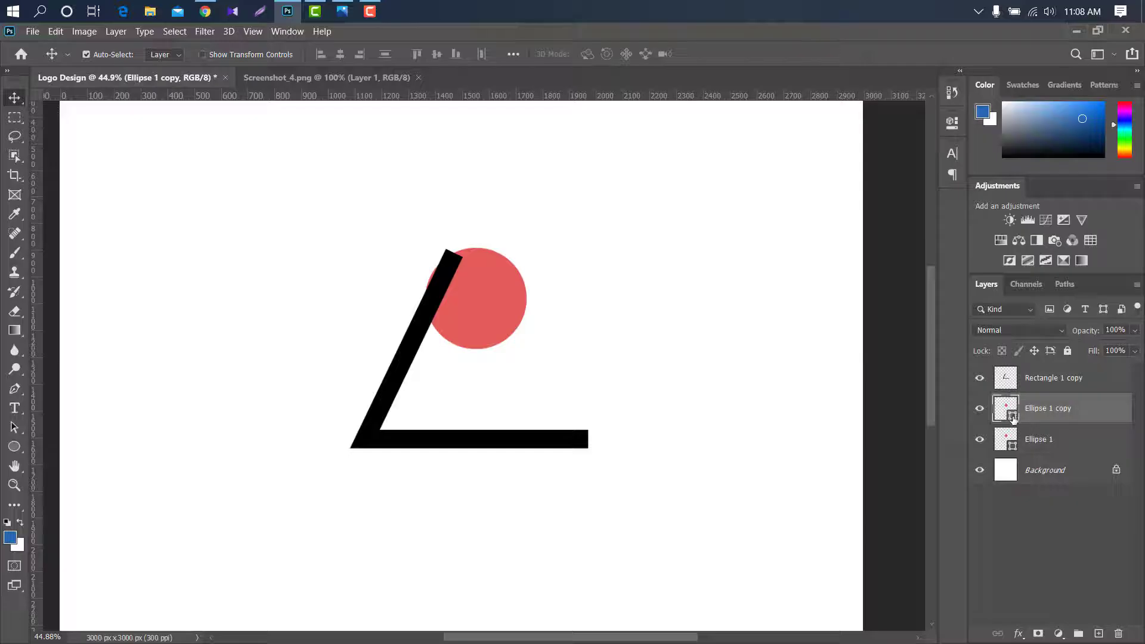
- Make the duplicate circle near-black, copy it, and shrink one copy to about 61% inside the red circle
{"action": "double_click", "coordinate": [1012, 417]}
{"action": "left_click_drag", "start_coordinate": [672, 242], "coordinate": [656, 335]}
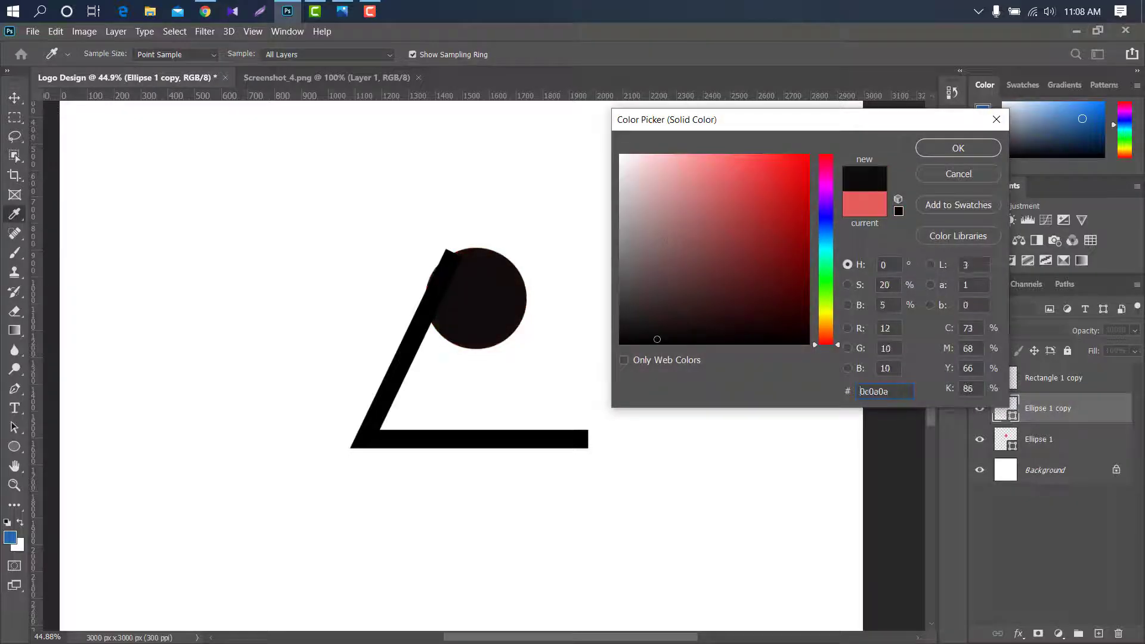
{"action": "left_click", "coordinate": [961, 149]}
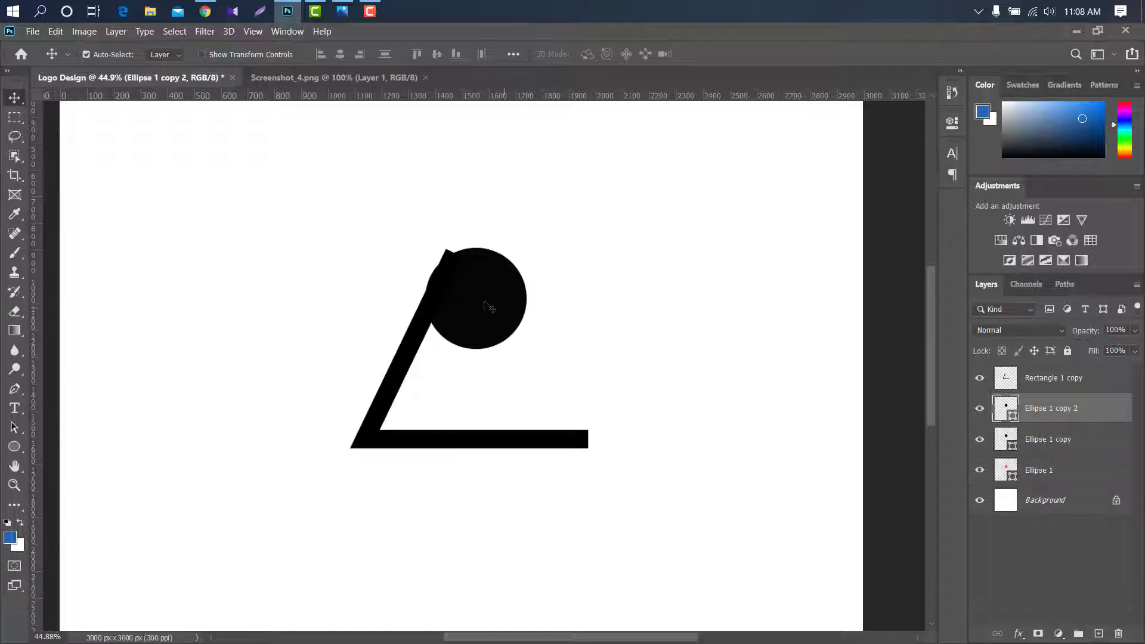
{"action": "left_click_drag", "start_coordinate": [504, 298], "coordinate": [701, 260]}
{"action": "scroll", "coordinate": [512, 282], "scroll_direction": "up", "scroll_amount": 2}
{"action": "scroll", "coordinate": [511, 282], "scroll_direction": "up", "scroll_amount": 2}
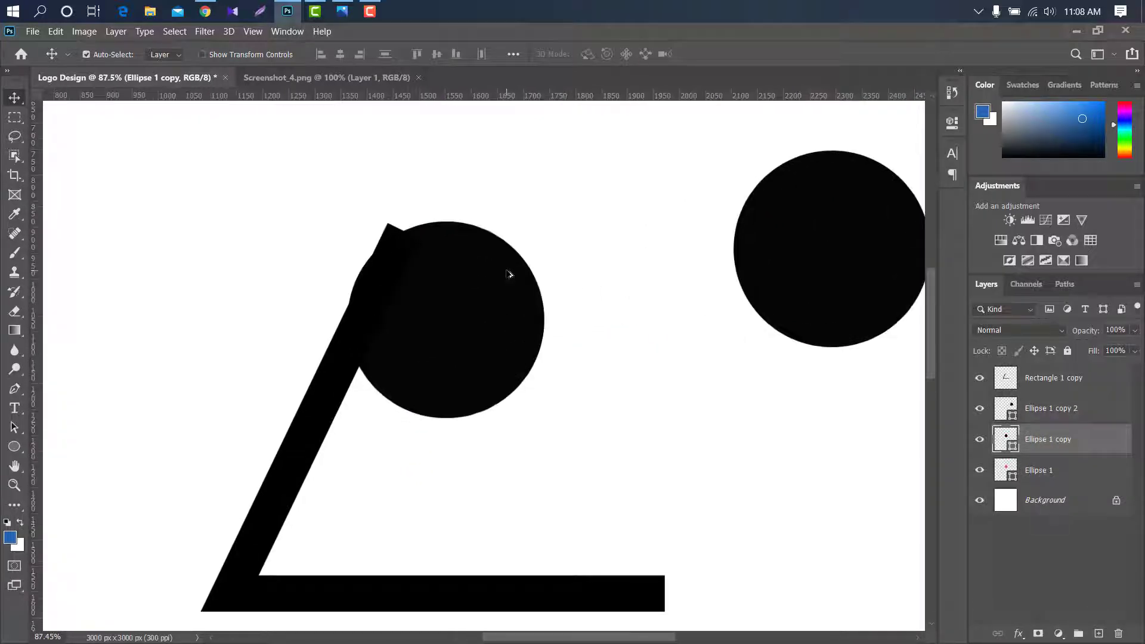
{"action": "key", "text": "ctrl+t"}
{"action": "left_click_drag", "start_coordinate": [540, 217], "coordinate": [512, 248]}
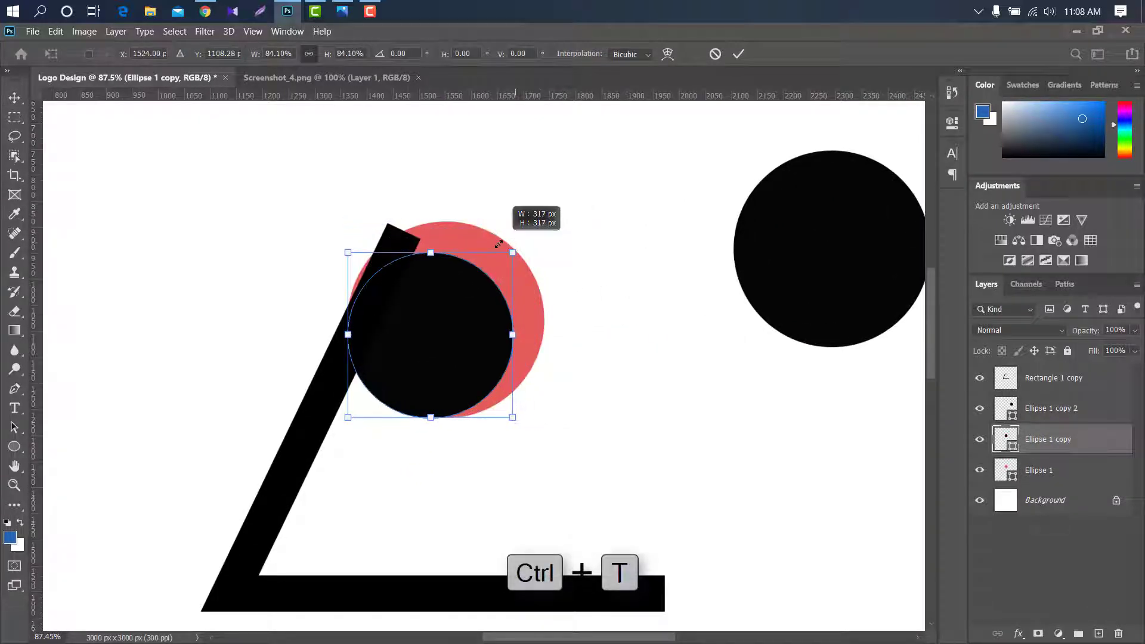
{"action": "left_click_drag", "start_coordinate": [430, 340], "coordinate": [461, 297]}
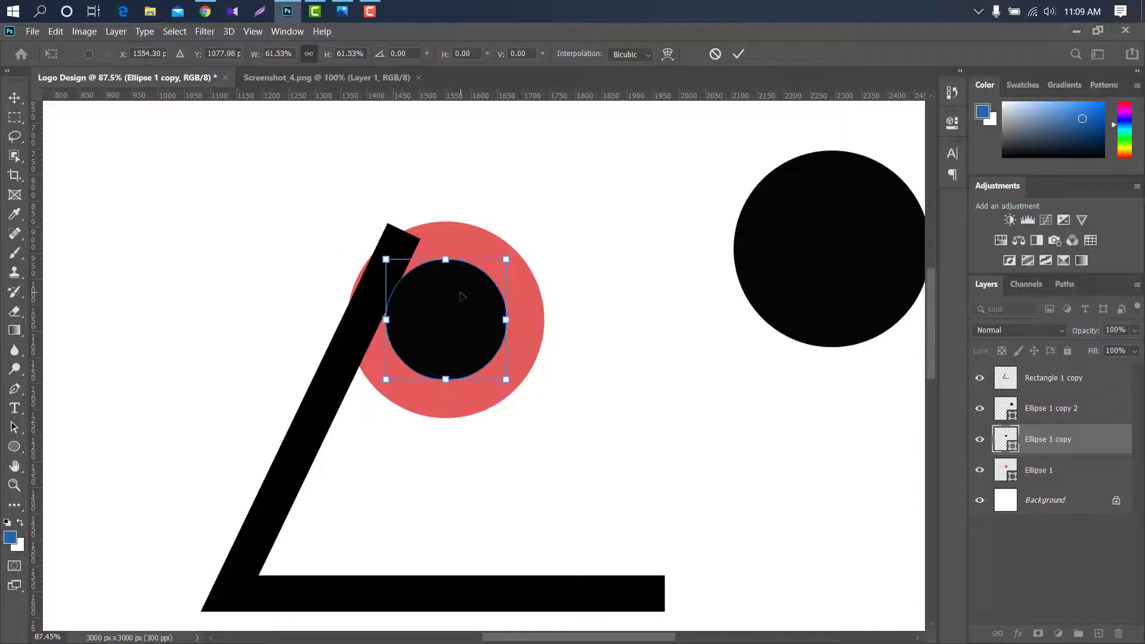
{"action": "left_click", "coordinate": [737, 55]}
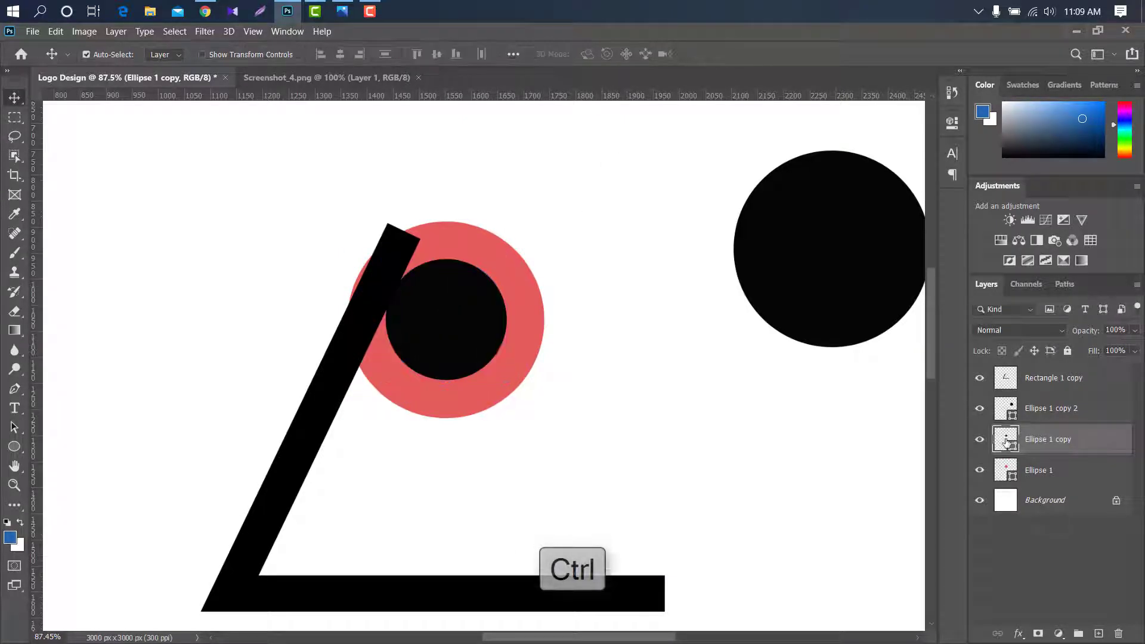
- Cut the small circle's outline out of the rasterized red circle and delete the inner black circle layer
{"action": "left_click", "coordinate": [1013, 447], "text": "ctrl"}
{"action": "key", "text": "alt+bracketleft"}
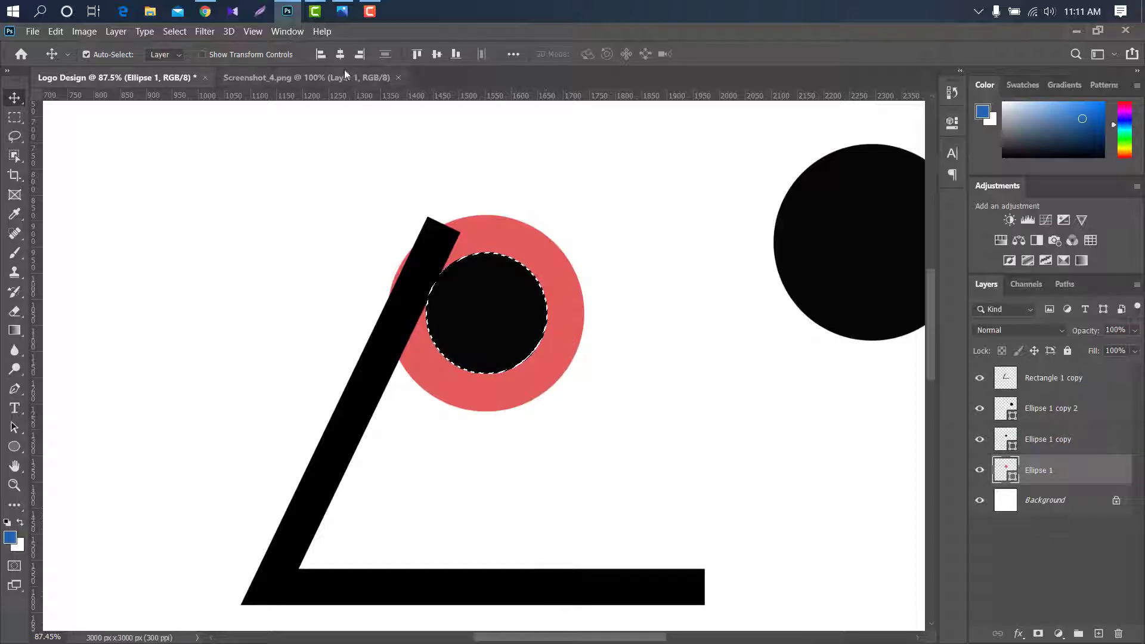
{"action": "left_click", "coordinate": [437, 55]}
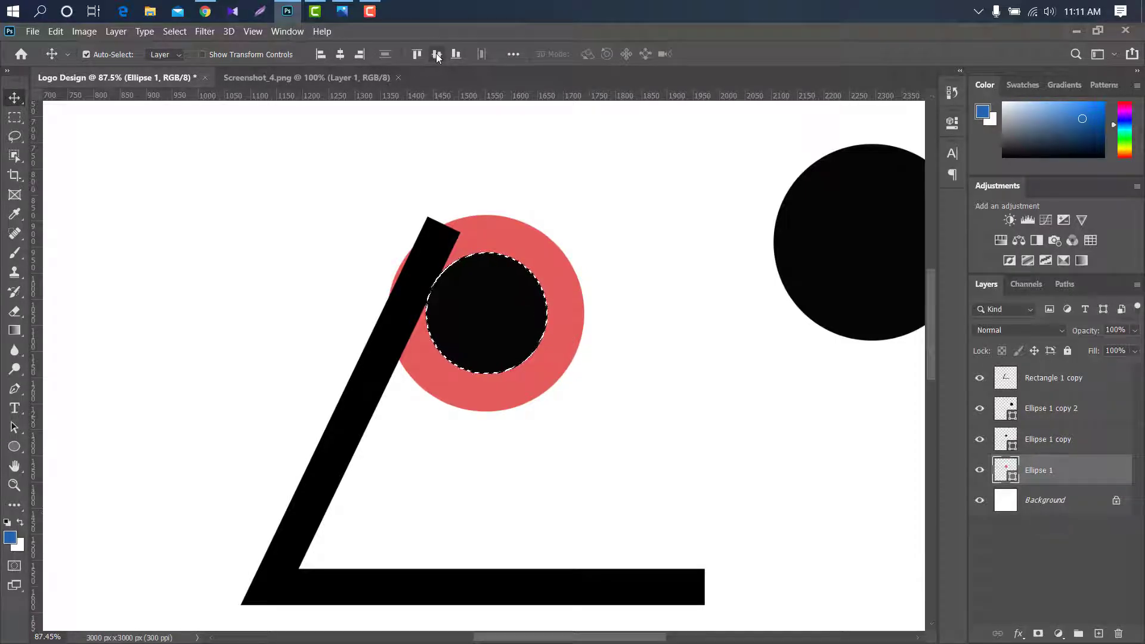
{"action": "right_click", "coordinate": [1107, 471]}
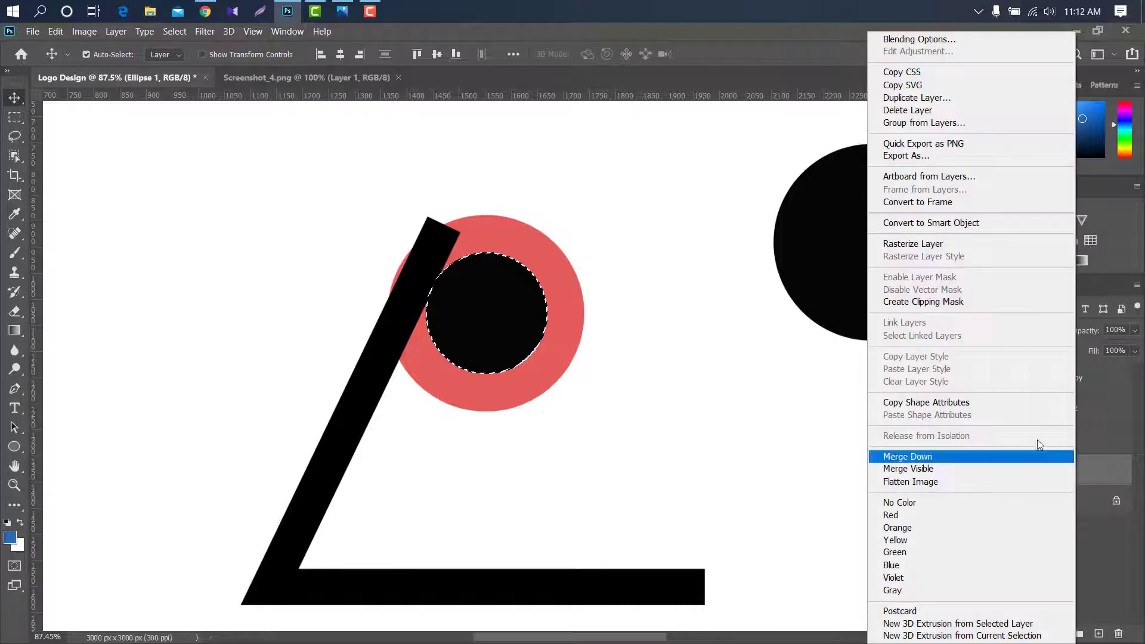
{"action": "left_click", "coordinate": [914, 245]}
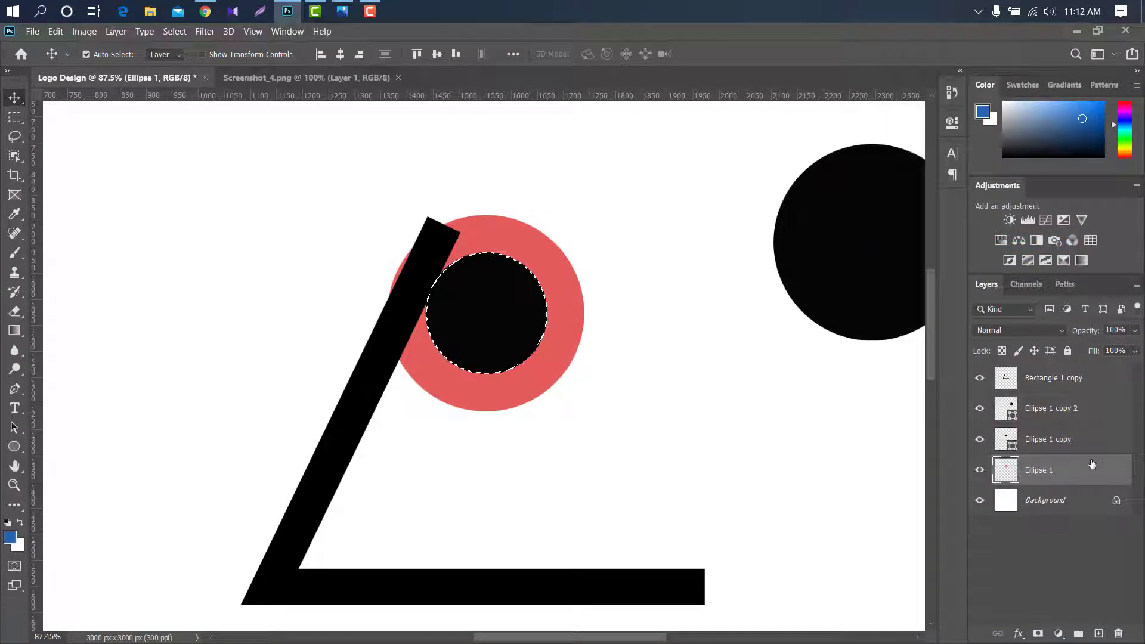
{"action": "left_click_drag", "start_coordinate": [1112, 439], "coordinate": [1116, 634]}
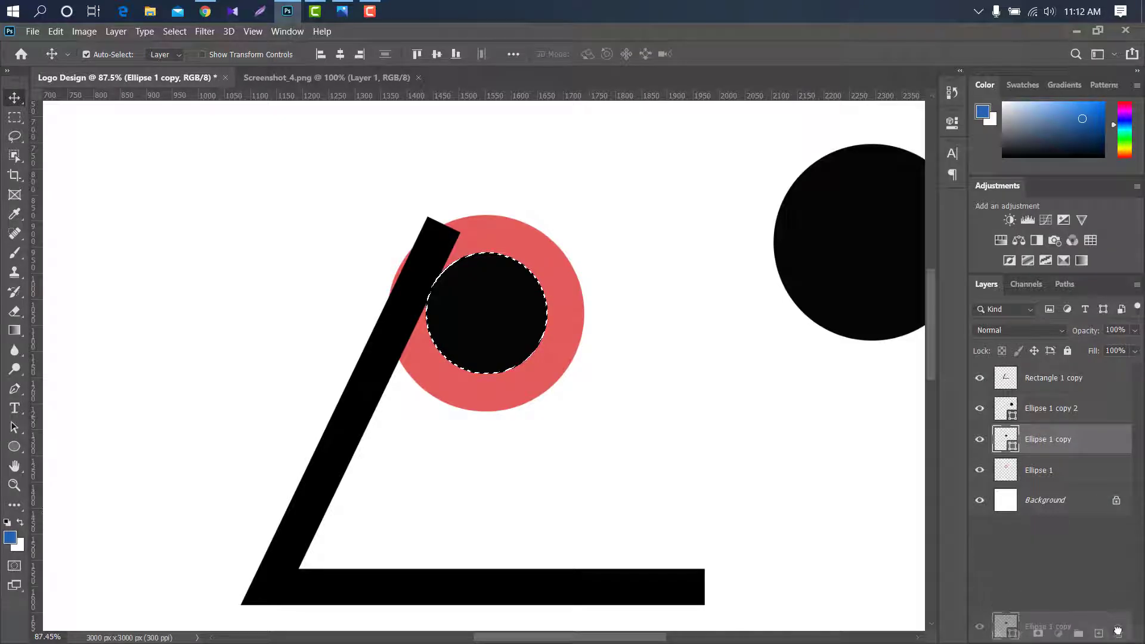
{"action": "key", "text": "ctrl+d"}
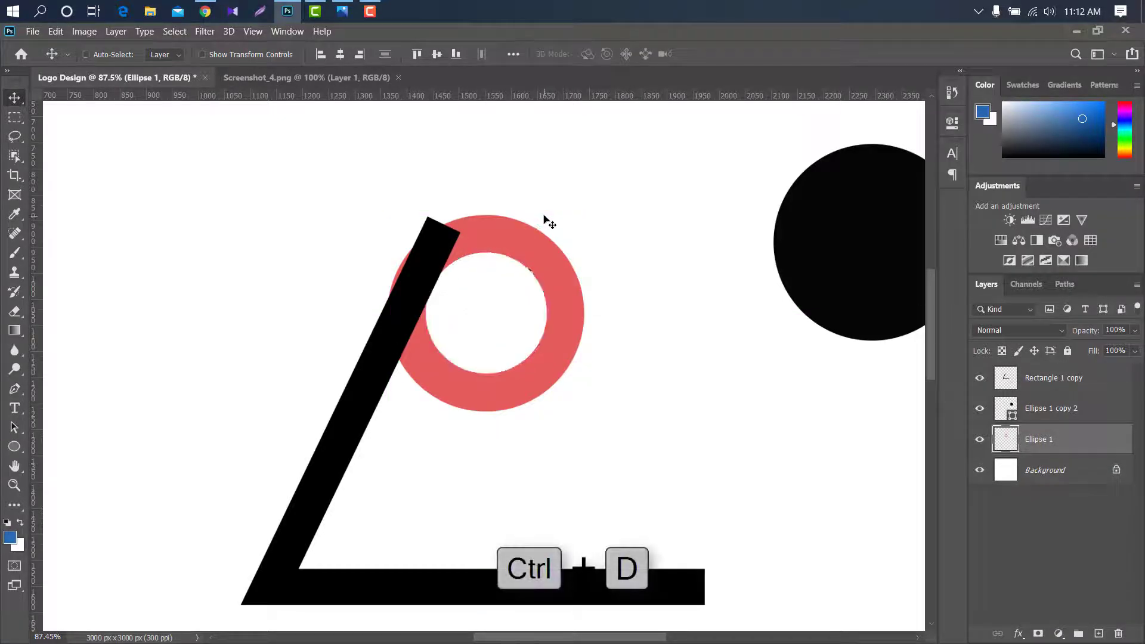
{"action": "left_click", "coordinate": [865, 233]}
- Shrink the spare black circle into a small eye dot inside the ring
{"action": "key", "text": "ctrl+t"}
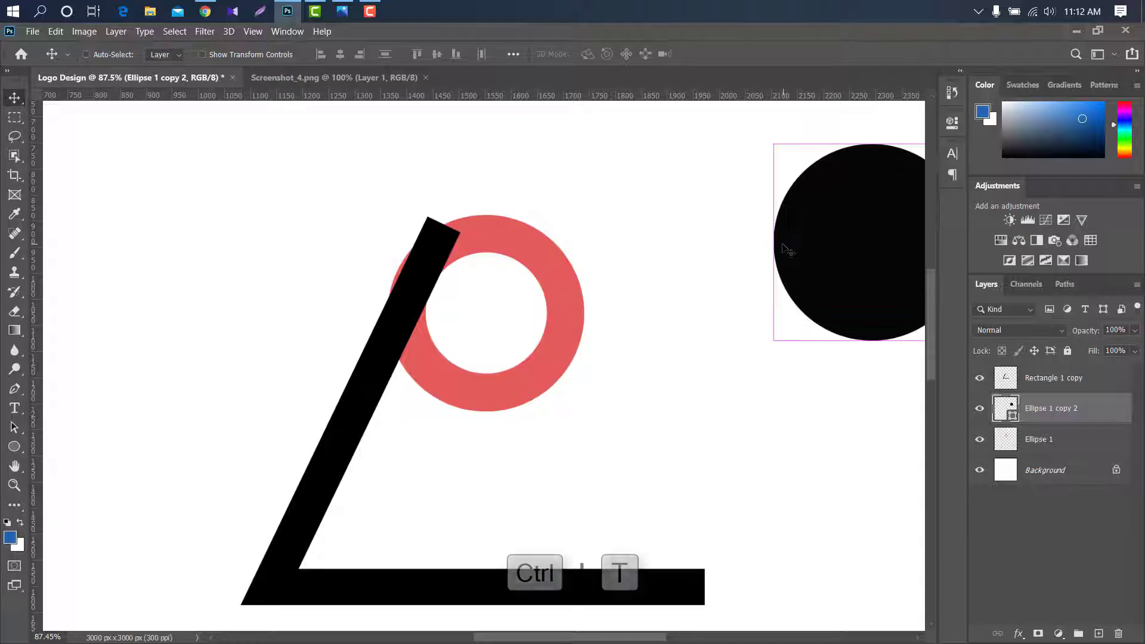
{"action": "mouse_move", "coordinate": [775, 145]}
{"action": "left_mouse_down"}
{"action": "mouse_move", "coordinate": [843, 216]}
{"action": "mouse_move", "coordinate": [671, 236]}
{"action": "mouse_move", "coordinate": [586, 311]}
{"action": "mouse_move", "coordinate": [492, 304]}
{"action": "left_mouse_up"}
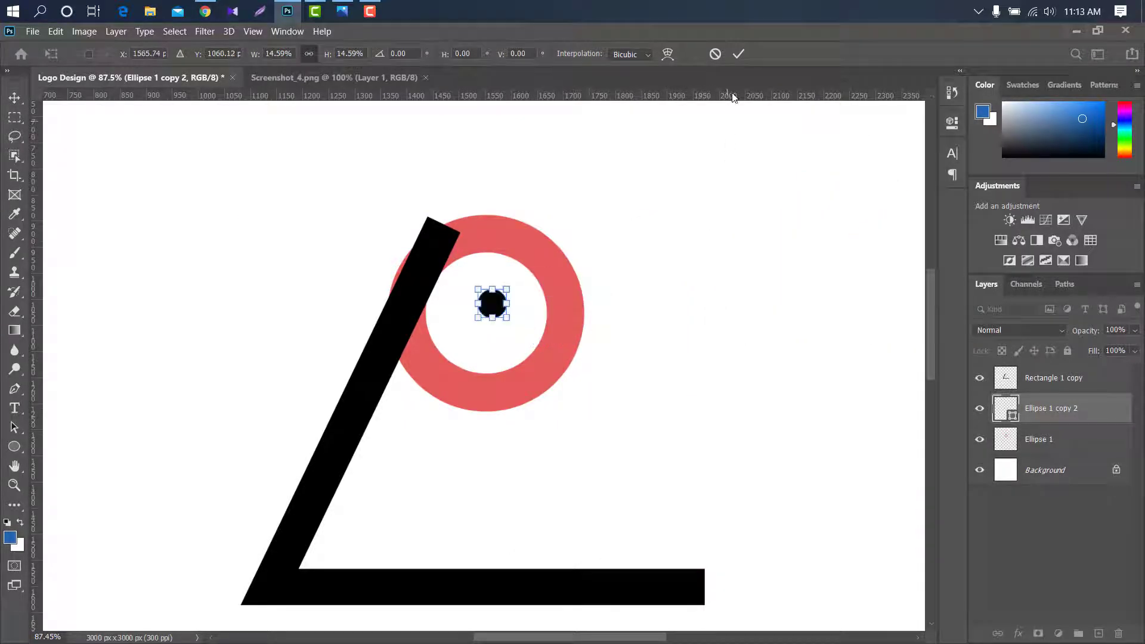
{"action": "key", "text": "Return"}
- Pen-draw a cutting shape along the ring at the slanted bar's top and load it as a selection
{"action": "key", "text": "p"}
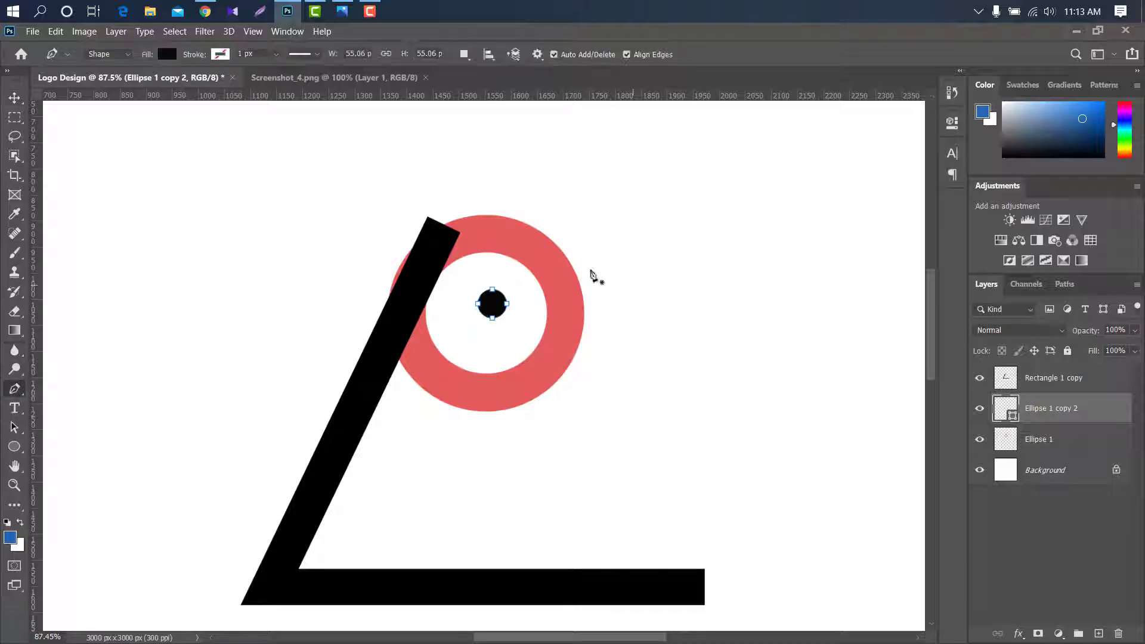
{"action": "scroll", "coordinate": [447, 225], "scroll_direction": "up", "scroll_amount": 2}
{"action": "scroll", "coordinate": [443, 235], "scroll_direction": "up", "scroll_amount": 3}
{"action": "scroll", "coordinate": [437, 237], "scroll_direction": "up", "scroll_amount": 2}
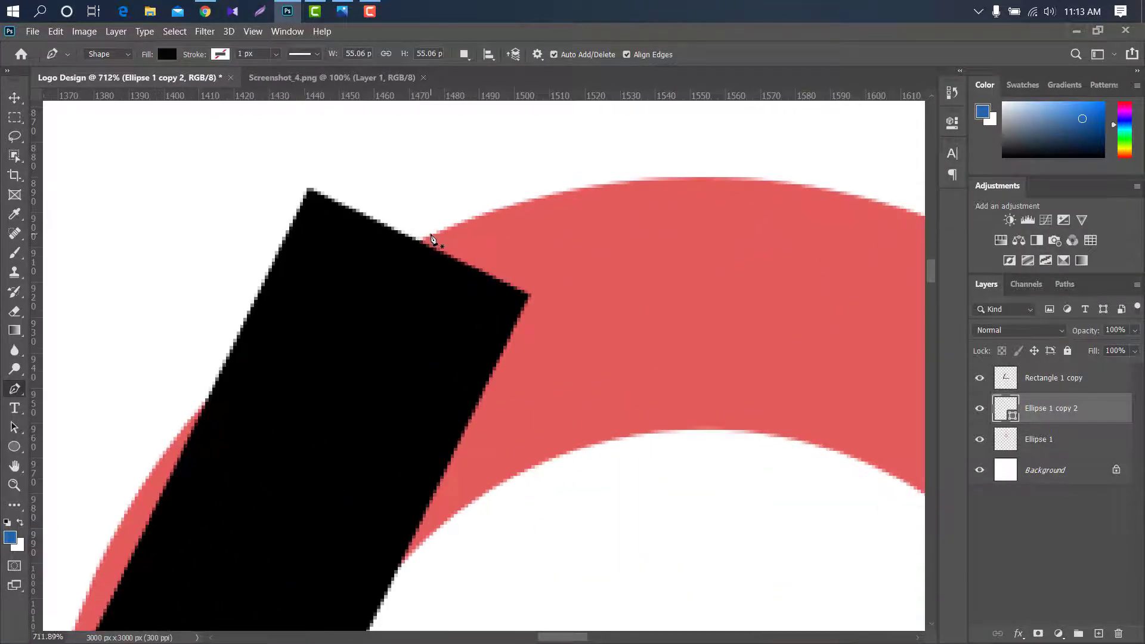
{"action": "scroll", "coordinate": [441, 235], "scroll_direction": "up", "scroll_amount": 3}
{"action": "left_click", "coordinate": [432, 227]}
{"action": "scroll", "coordinate": [257, 349], "scroll_direction": "down", "scroll_amount": 3}
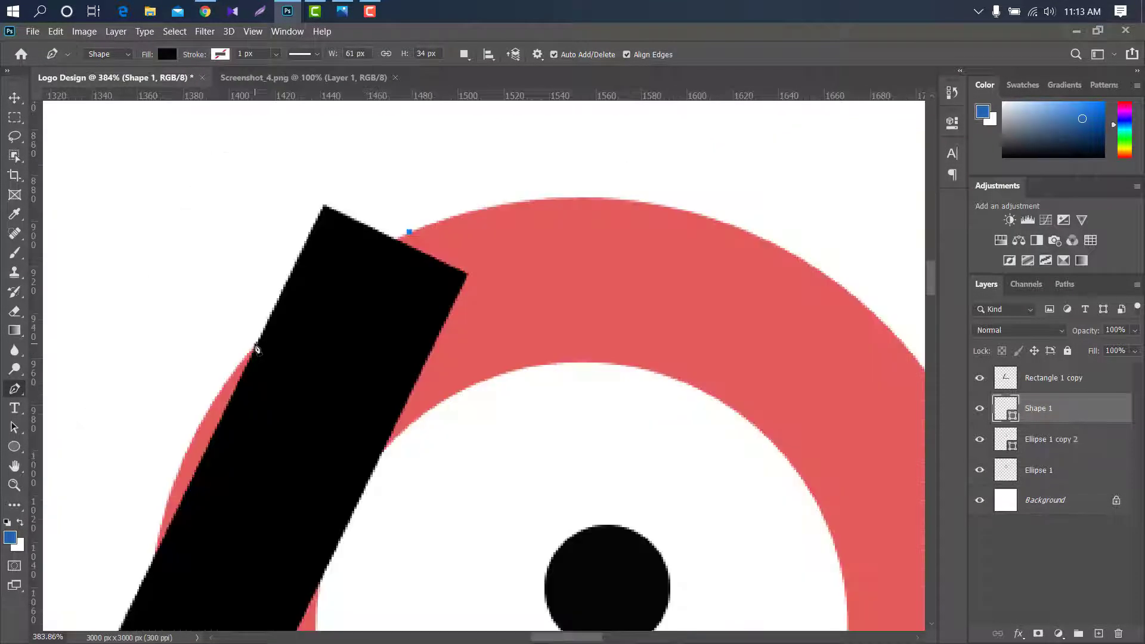
{"action": "left_click_drag", "start_coordinate": [233, 368], "coordinate": [234, 367]}
{"action": "left_click", "coordinate": [199, 410]}
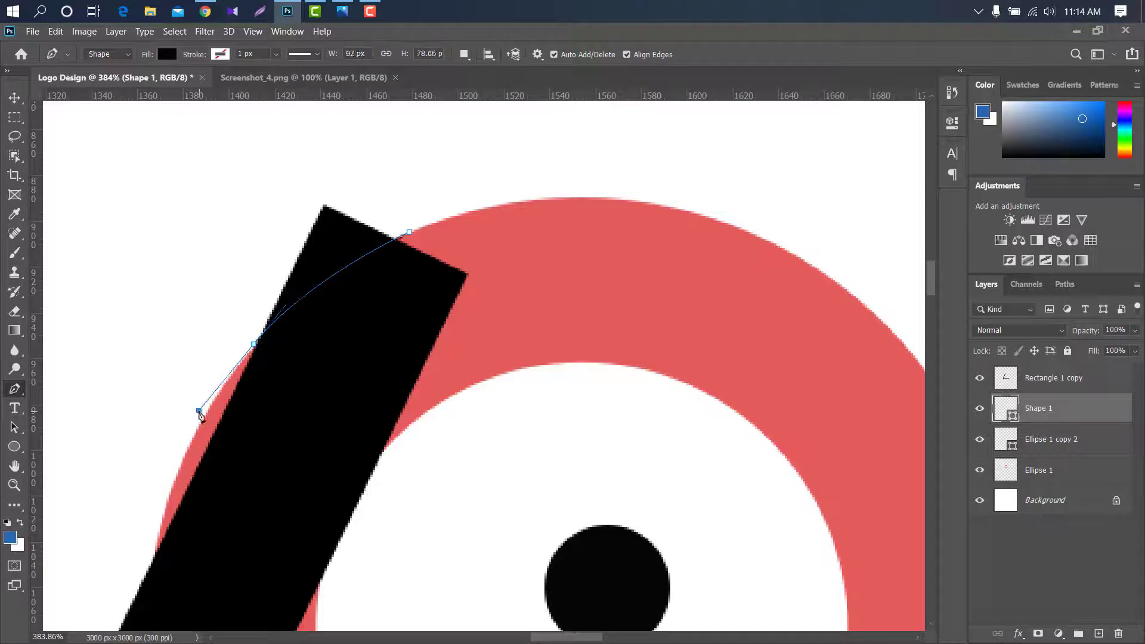
{"action": "left_click", "coordinate": [253, 344], "text": "alt"}
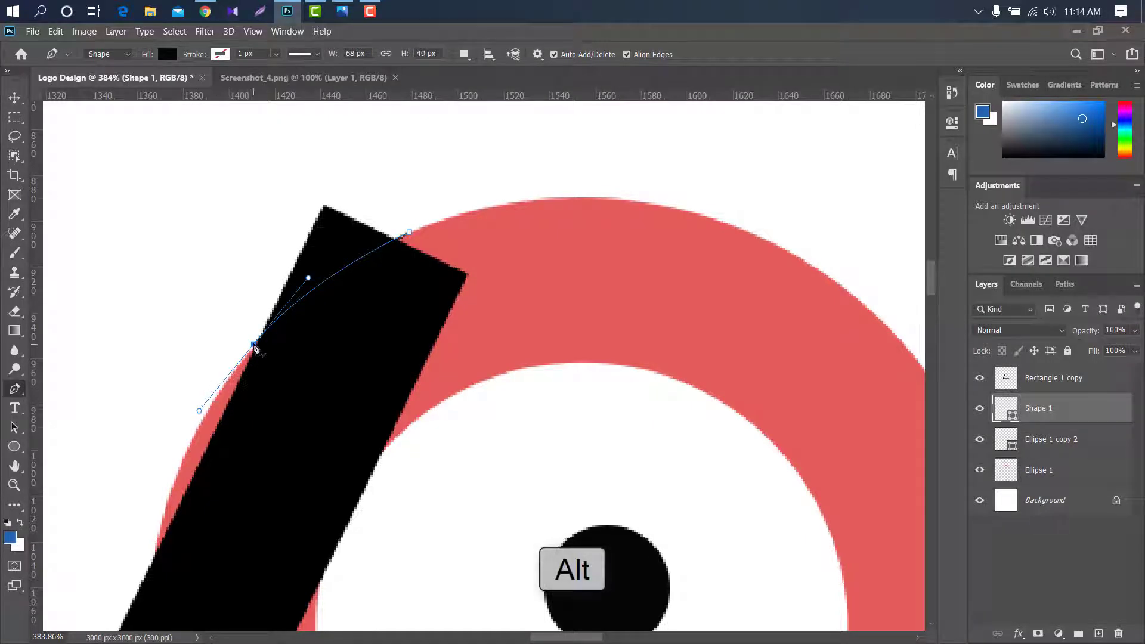
{"action": "left_click", "coordinate": [272, 218]}
{"action": "left_click", "coordinate": [290, 138]}
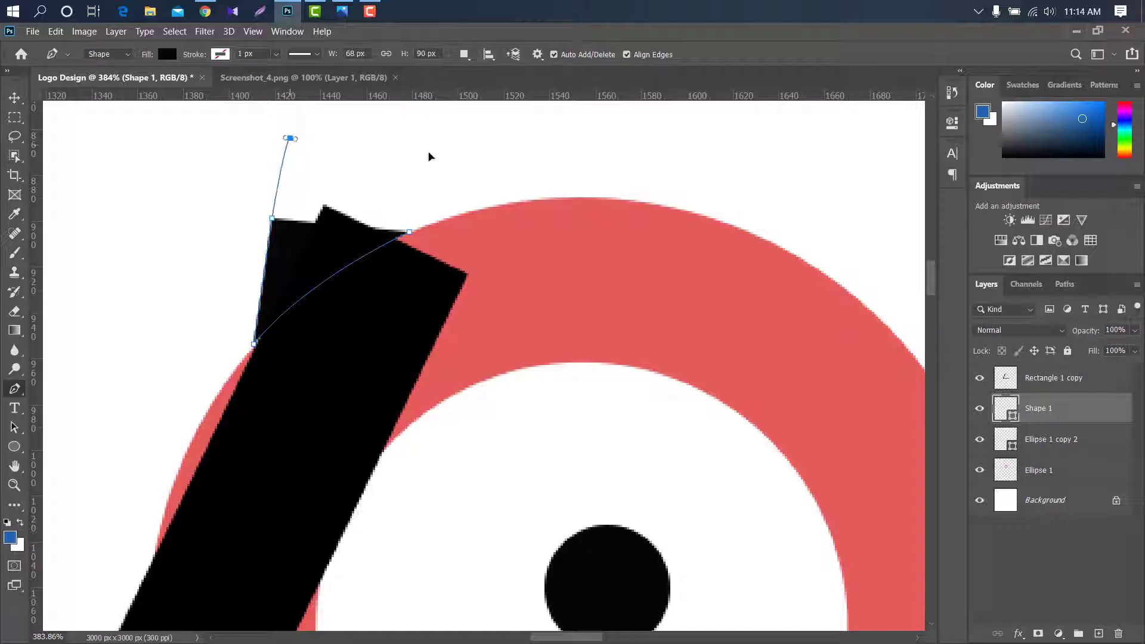
{"action": "left_click", "coordinate": [434, 156]}
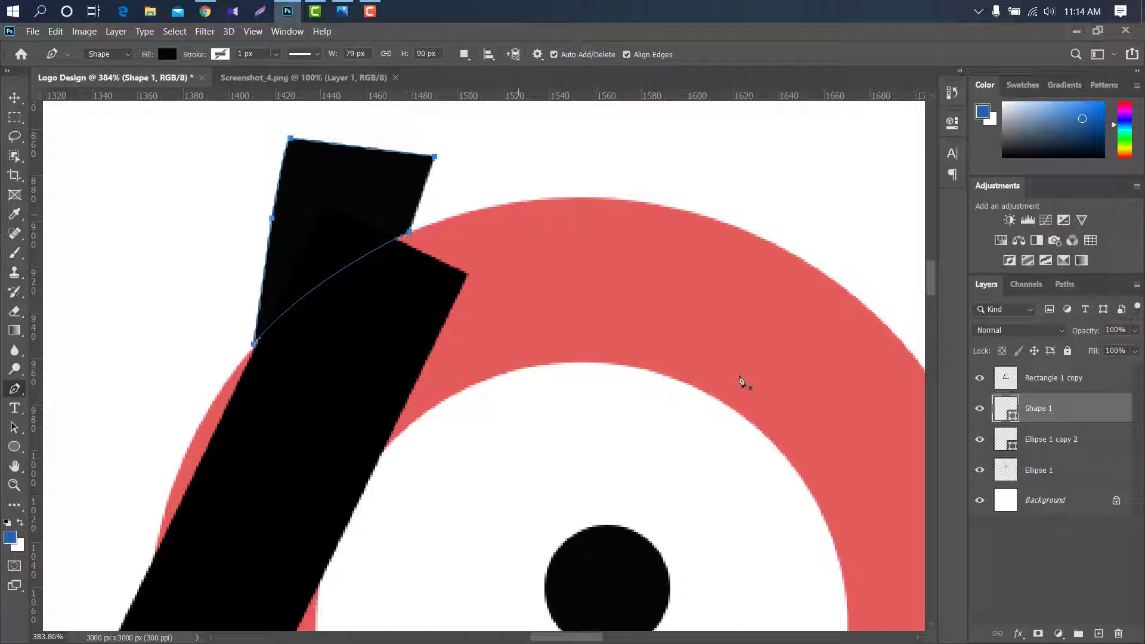
{"action": "key", "text": "ctrl+Return"}
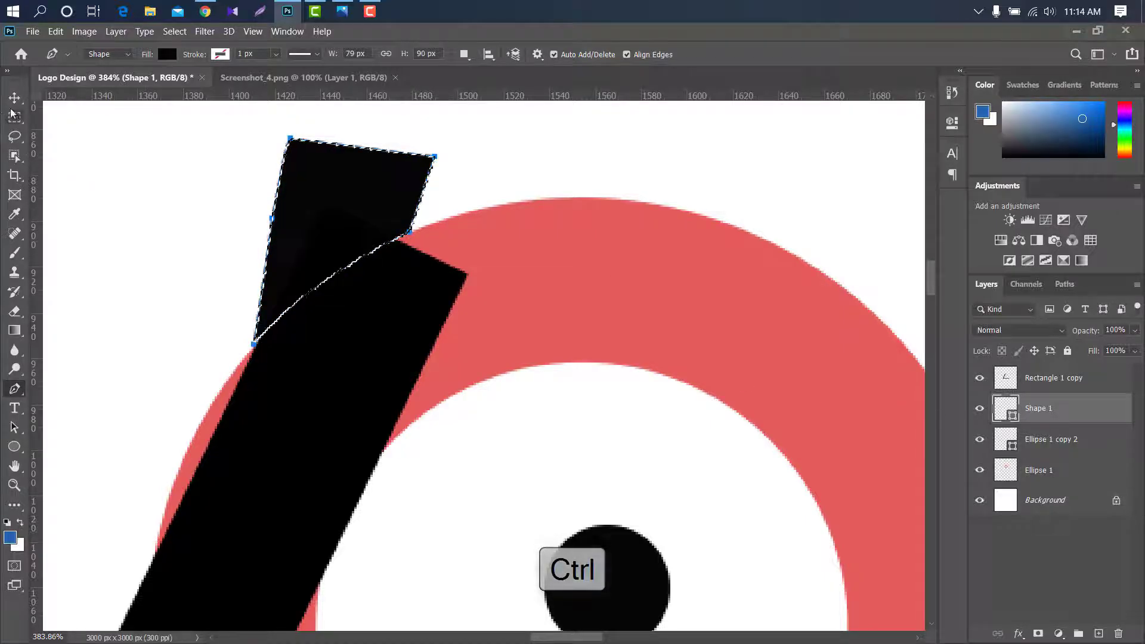
- Delete the selected area from the bar's top and remove the temporary cutting shape layer
{"action": "left_click", "coordinate": [12, 111]}
{"action": "left_click", "coordinate": [355, 365]}
{"action": "key", "text": "Delete"}
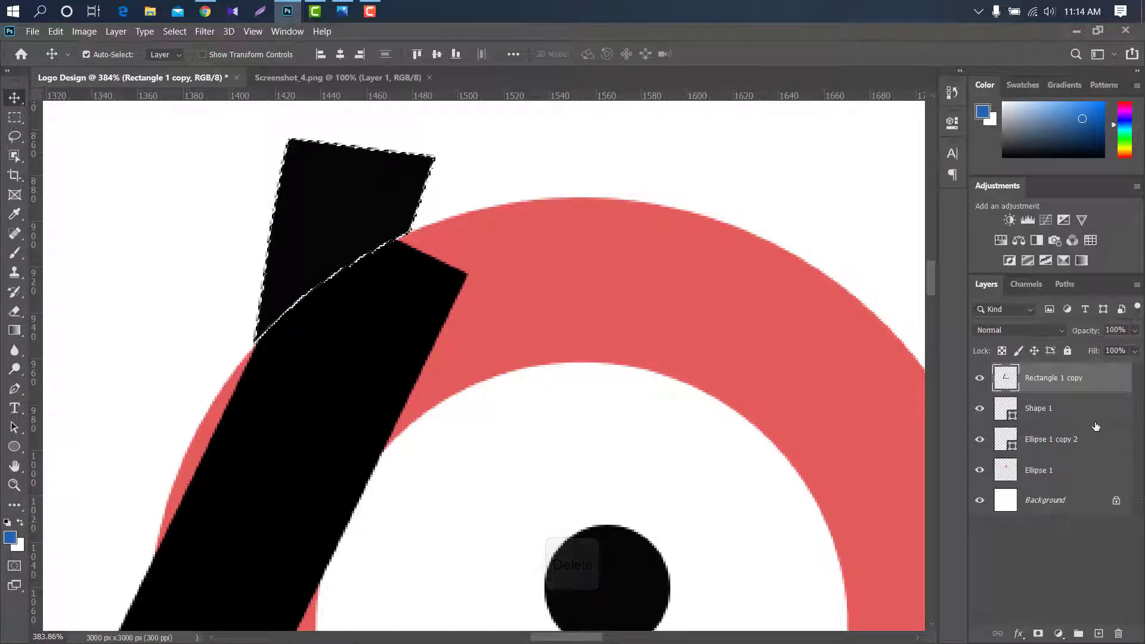
{"action": "left_click_drag", "start_coordinate": [1086, 409], "coordinate": [1120, 632]}
{"action": "key", "text": "ctrl+d"}
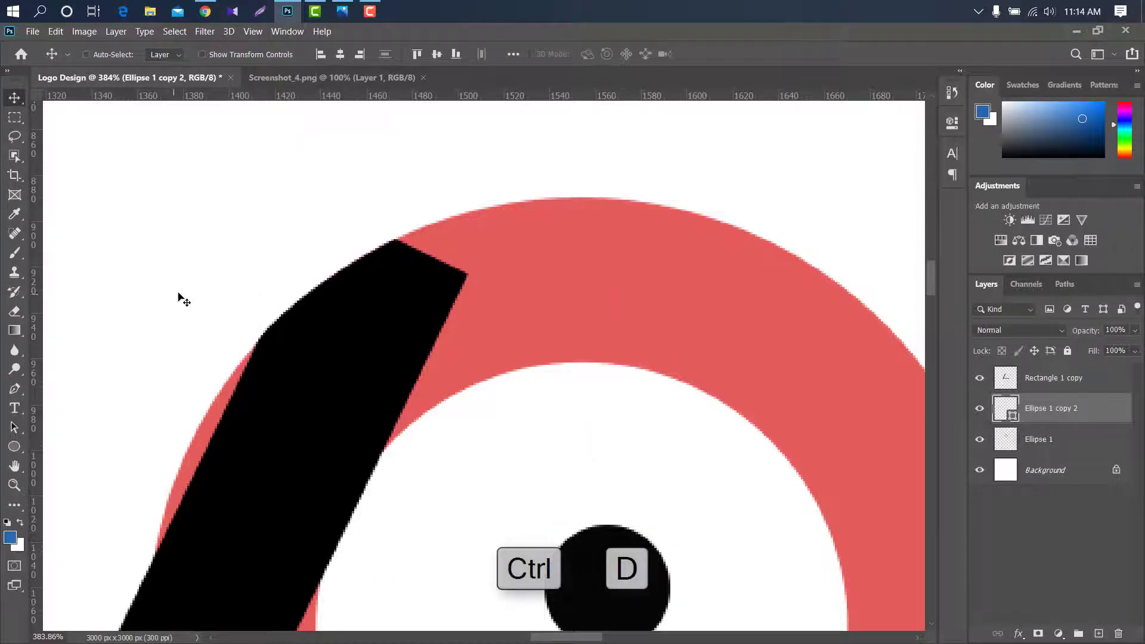
{"action": "scroll", "coordinate": [179, 297], "scroll_direction": "down", "scroll_amount": 3}
- Pen-draw a second cutting shape at the bar's left edge, extending above its top
{"action": "key", "text": "p"}
{"action": "scroll", "coordinate": [256, 191], "scroll_direction": "up", "scroll_amount": 3}
{"action": "scroll", "coordinate": [256, 200], "scroll_direction": "up", "scroll_amount": 5}
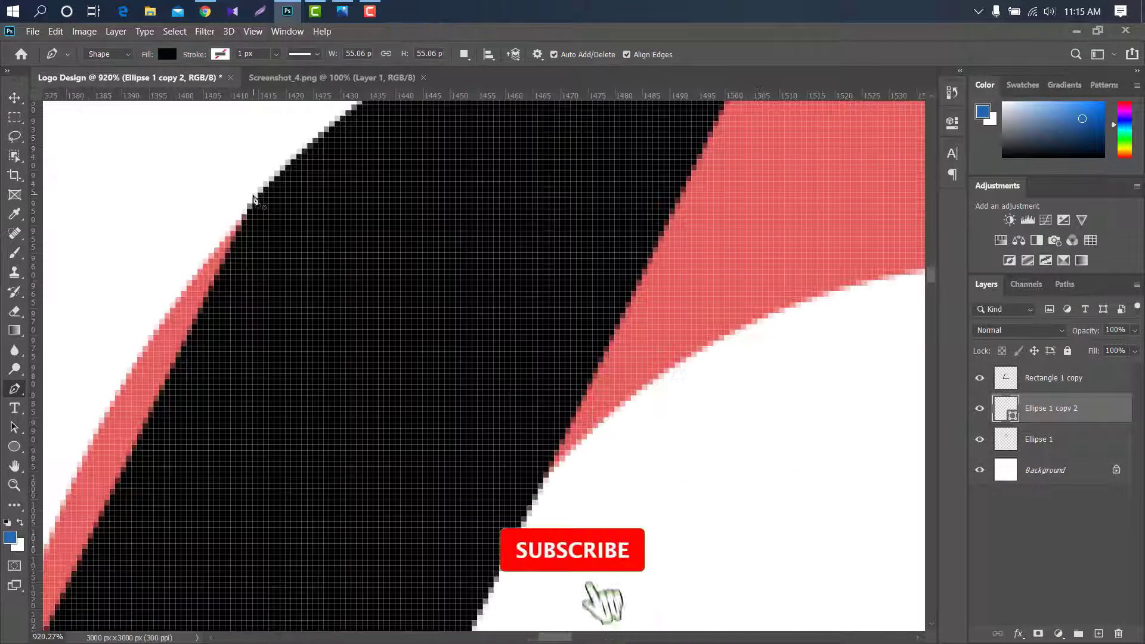
{"action": "key", "text": "ctrl+z"}
{"action": "scroll", "coordinate": [236, 290], "scroll_direction": "down", "scroll_amount": 3}
{"action": "scroll", "coordinate": [148, 481], "scroll_direction": "down", "scroll_amount": 2}
{"action": "scroll", "coordinate": [208, 349], "scroll_direction": "up", "scroll_amount": 5}
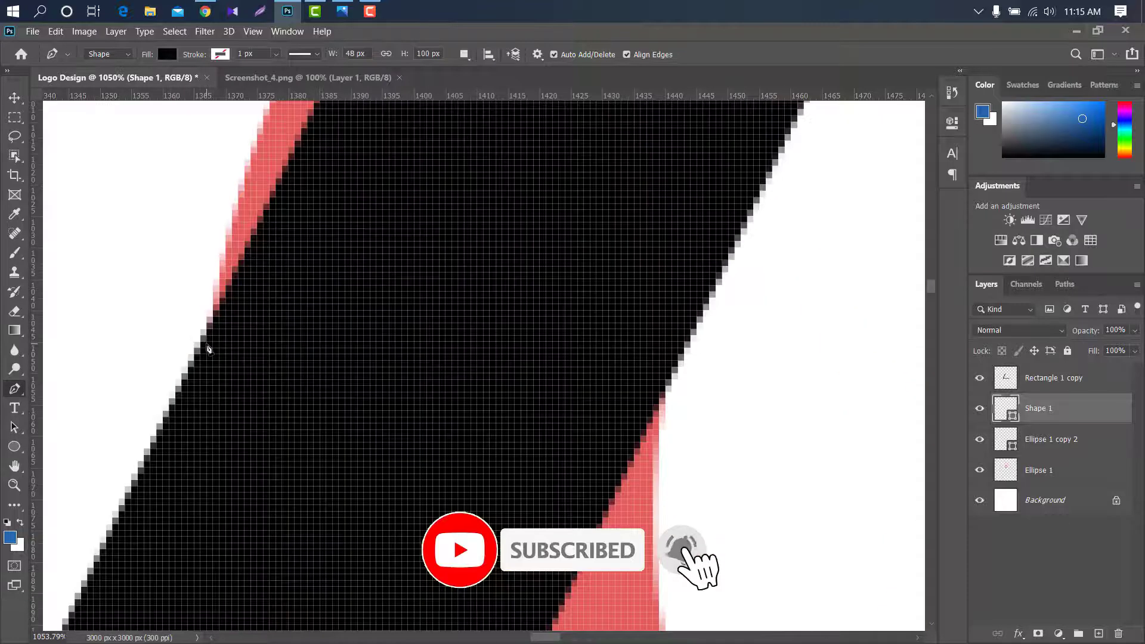
{"action": "left_click", "coordinate": [207, 343]}
{"action": "left_click", "coordinate": [111, 332]}
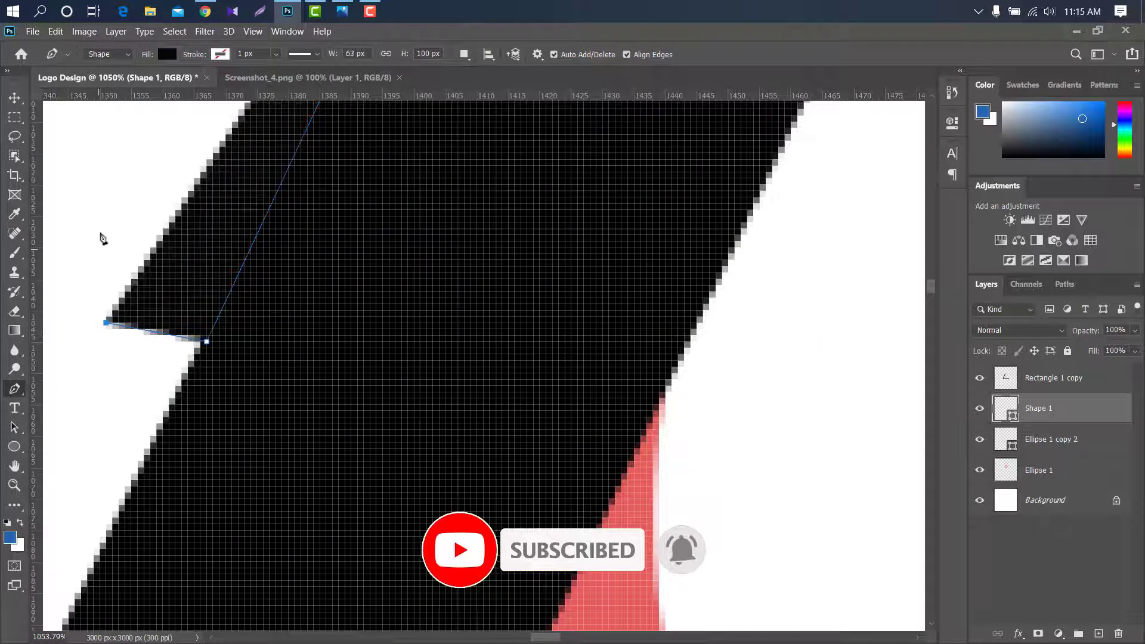
{"action": "left_click", "coordinate": [102, 192]}
{"action": "scroll", "coordinate": [102, 191], "scroll_direction": "down", "scroll_amount": 5}
{"action": "left_click", "coordinate": [73, 124]}
{"action": "left_click", "coordinate": [108, 119]}
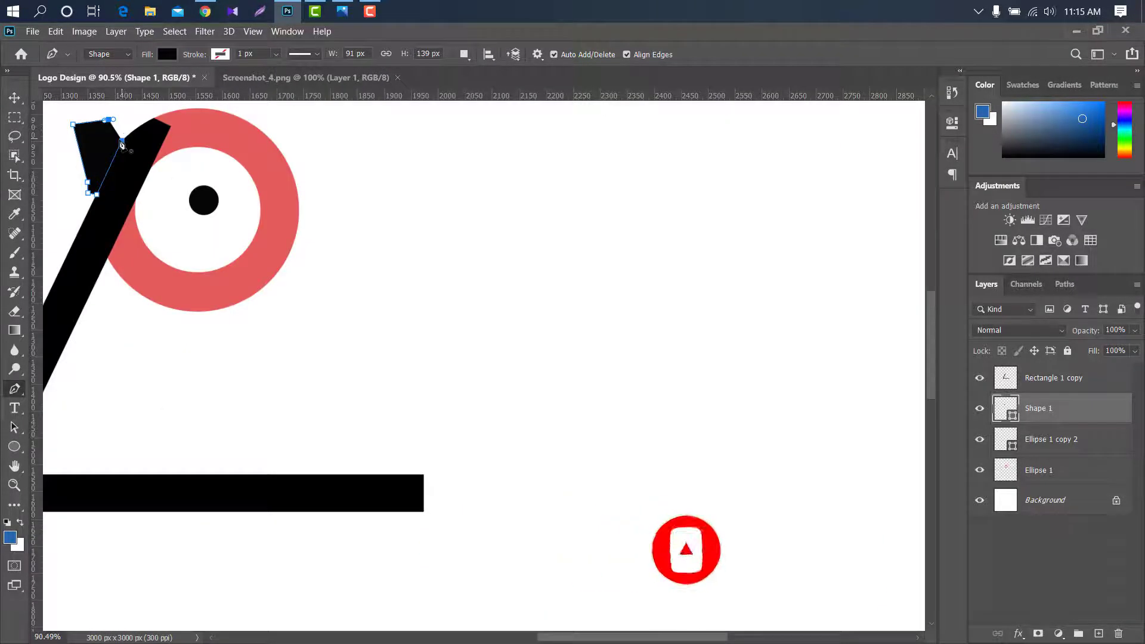
{"action": "left_click", "coordinate": [123, 142]}
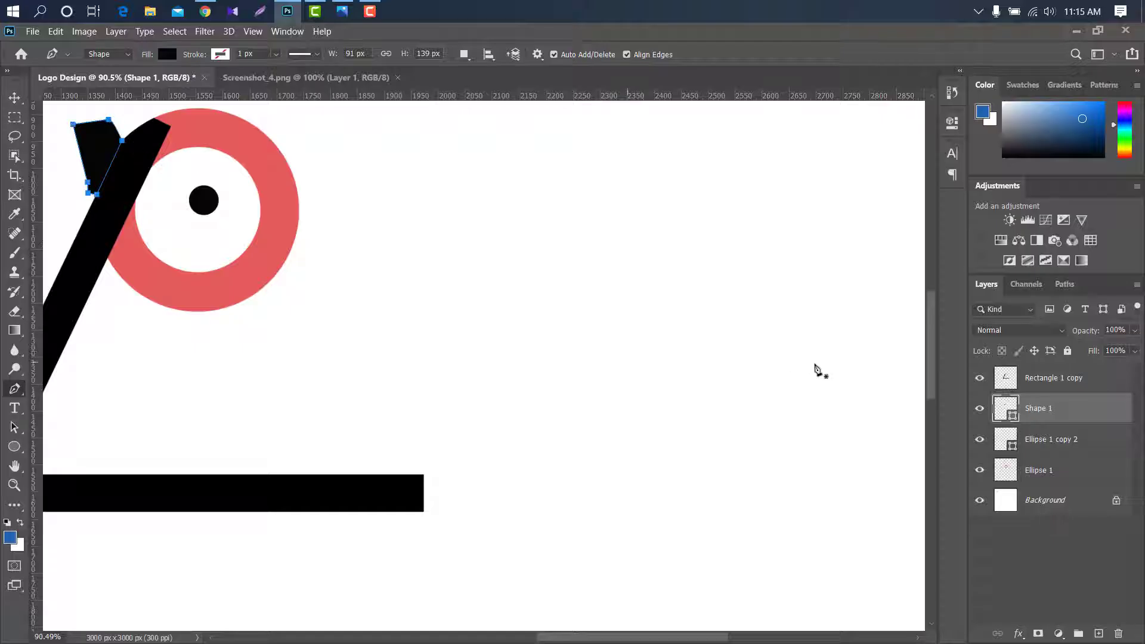
- Load the second shape as a selection on the red ring's layer and delete the shape layer
{"action": "left_click", "coordinate": [1014, 416], "text": "ctrl"}
{"action": "key", "text": "v"}
{"action": "left_click", "coordinate": [162, 271]}
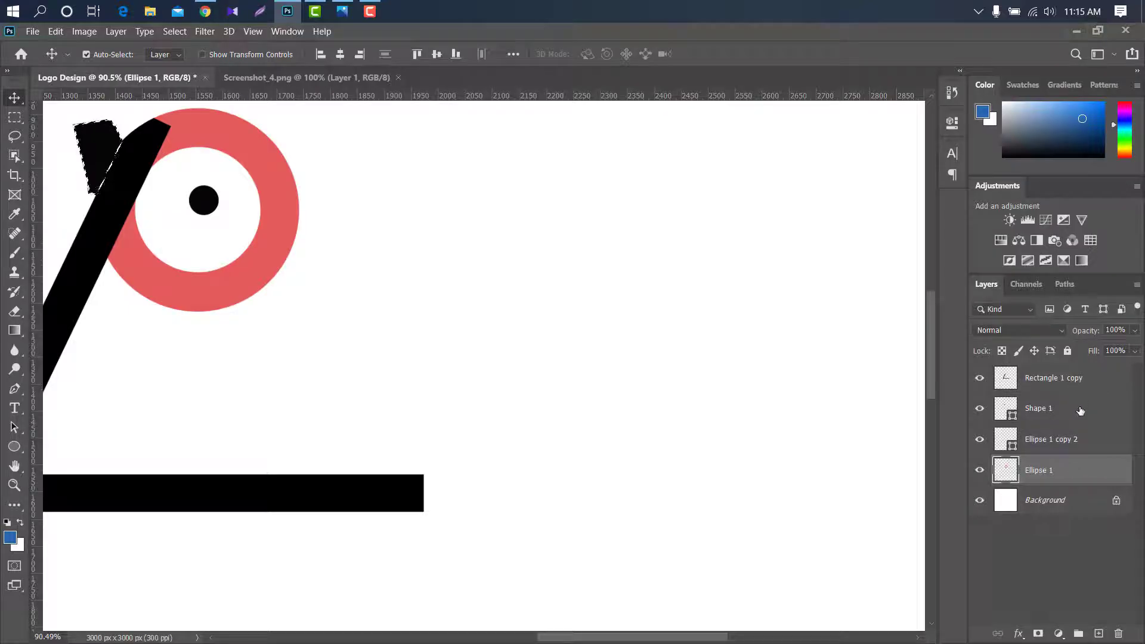
{"action": "left_click_drag", "start_coordinate": [1077, 400], "coordinate": [1114, 634]}
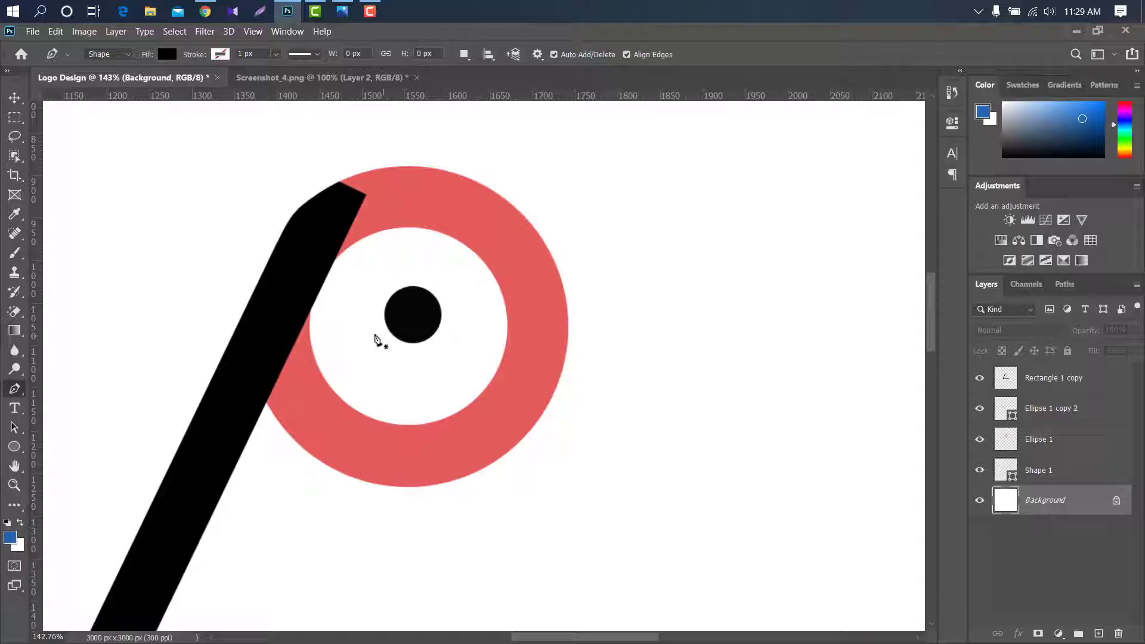
- Cut a wedge notch through the ring's right side using a pen-drawn wedge, then delete the wedge layer
{"action": "left_click", "coordinate": [485, 266]}
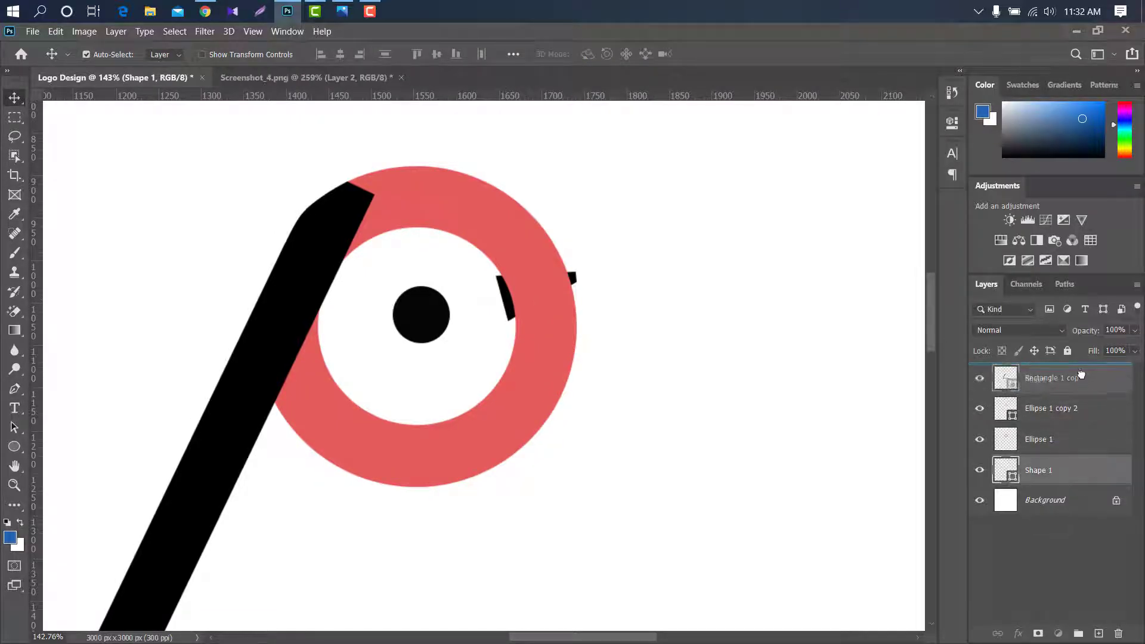
{"action": "left_click_drag", "start_coordinate": [1072, 472], "coordinate": [1074, 377]}
{"action": "left_click", "coordinate": [1012, 387], "text": "ctrl"}
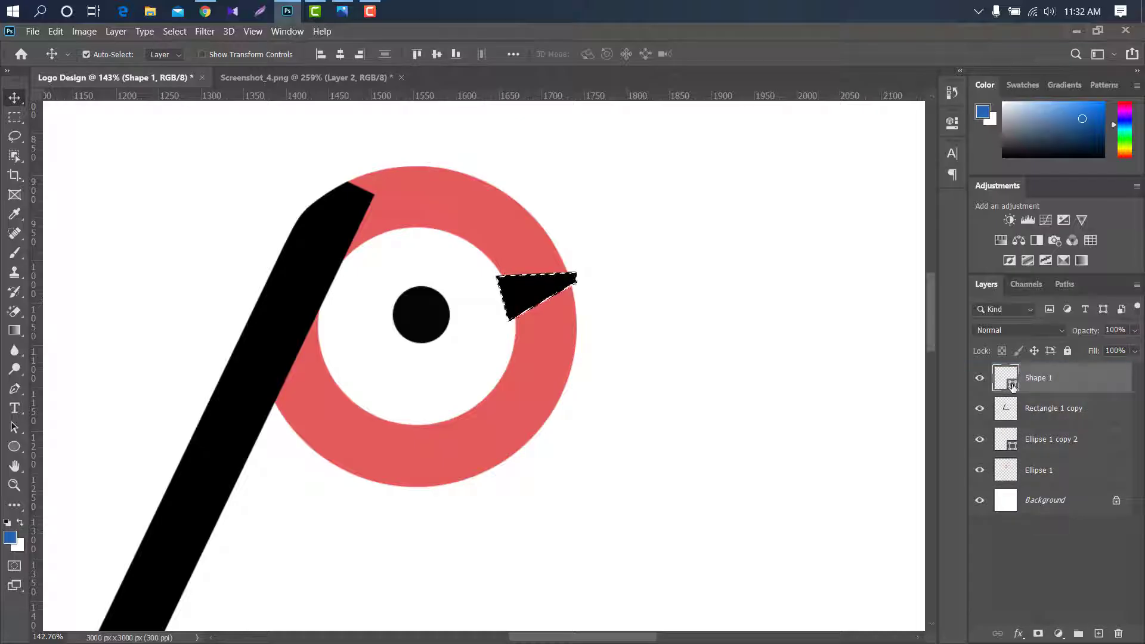
{"action": "left_click", "coordinate": [549, 323]}
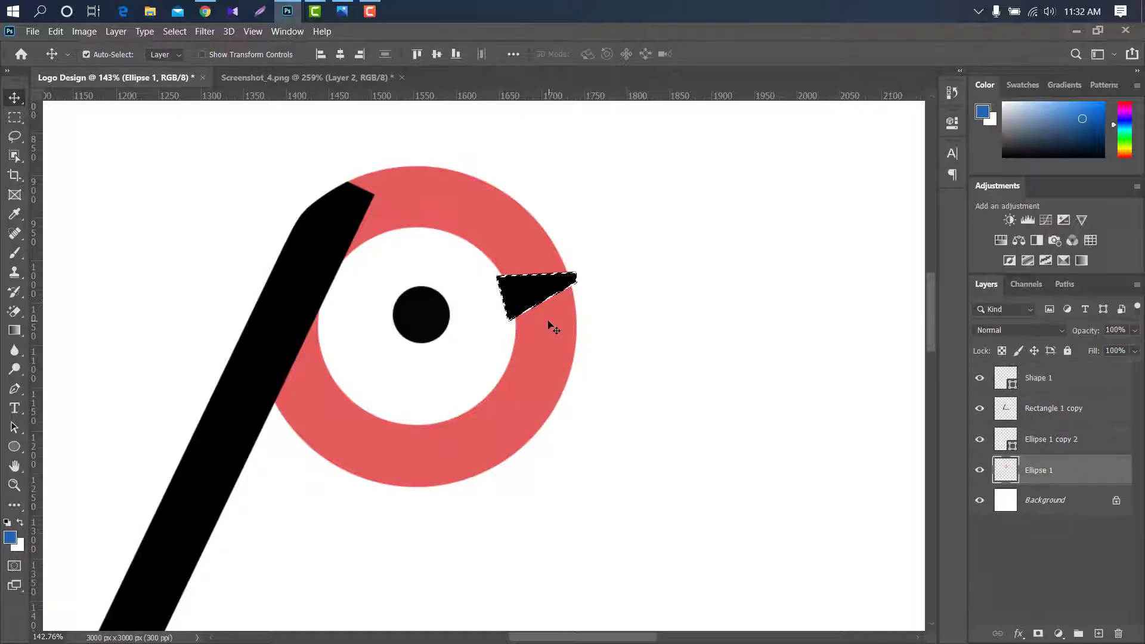
{"action": "left_click_drag", "start_coordinate": [1099, 388], "coordinate": [1119, 632]}
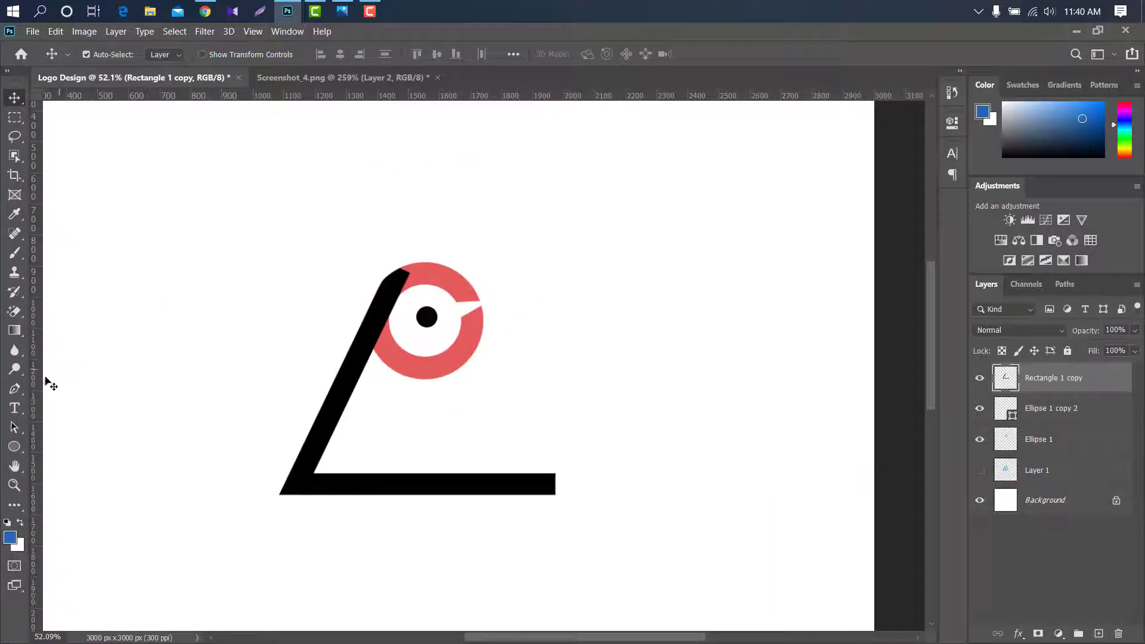
- Pen-draw a path from the diagonal stroke curving down to the base bar, with the layer made transparent
{"action": "left_click", "coordinate": [16, 390]}
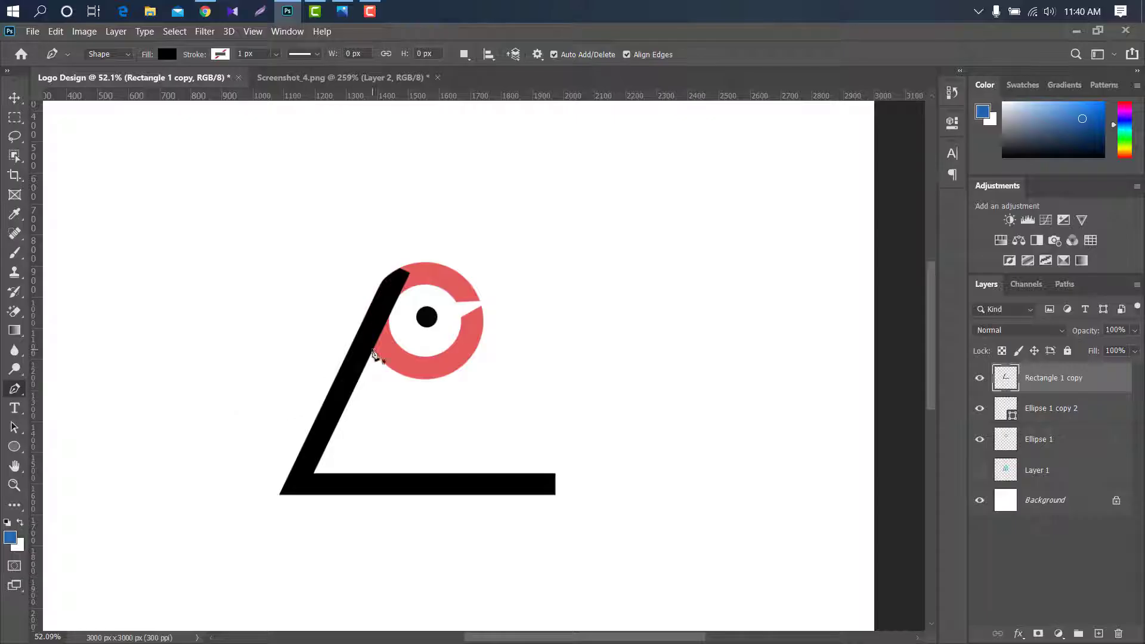
{"action": "left_click", "coordinate": [372, 349]}
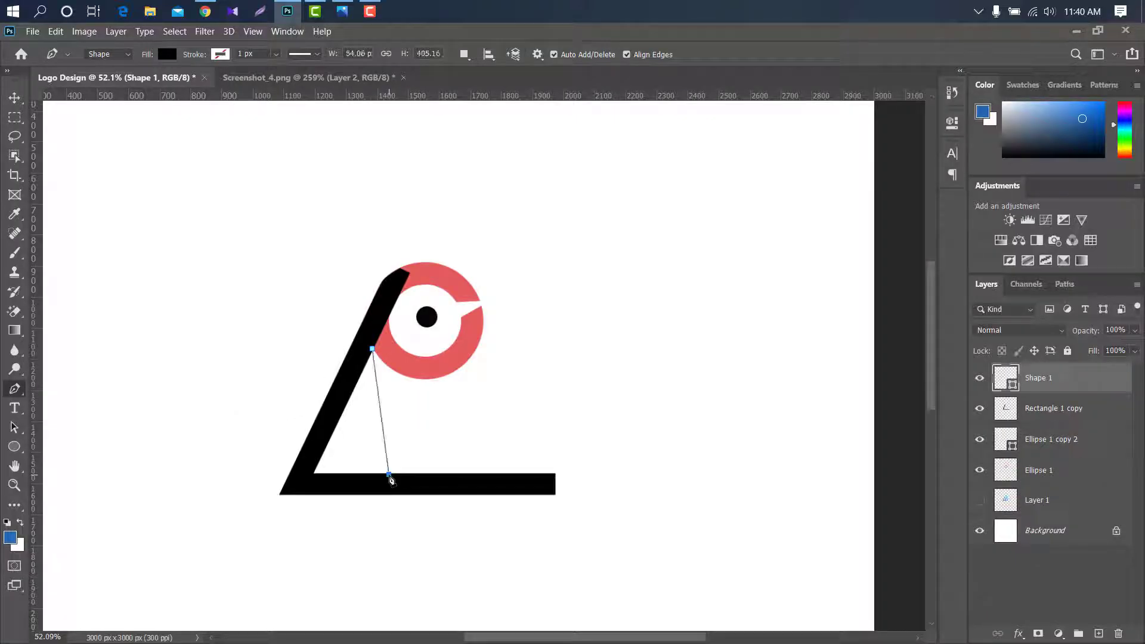
{"action": "left_click_drag", "start_coordinate": [389, 474], "coordinate": [316, 556]}
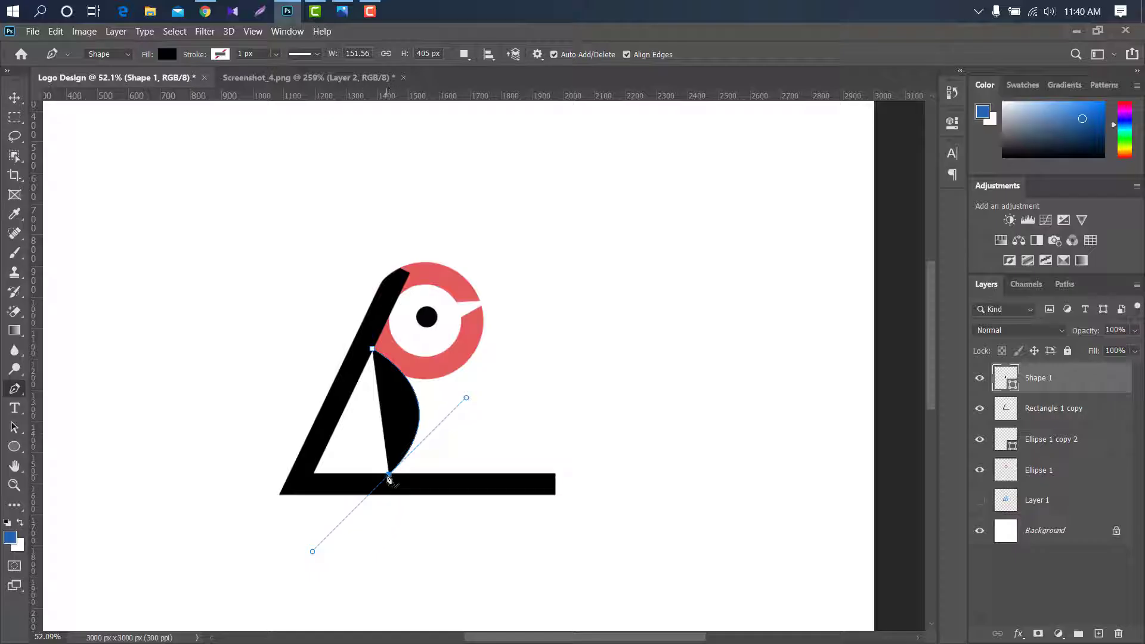
{"action": "left_click", "coordinate": [391, 476], "text": "alt"}
{"action": "left_click_drag", "start_coordinate": [1086, 332], "coordinate": [366, 479]}
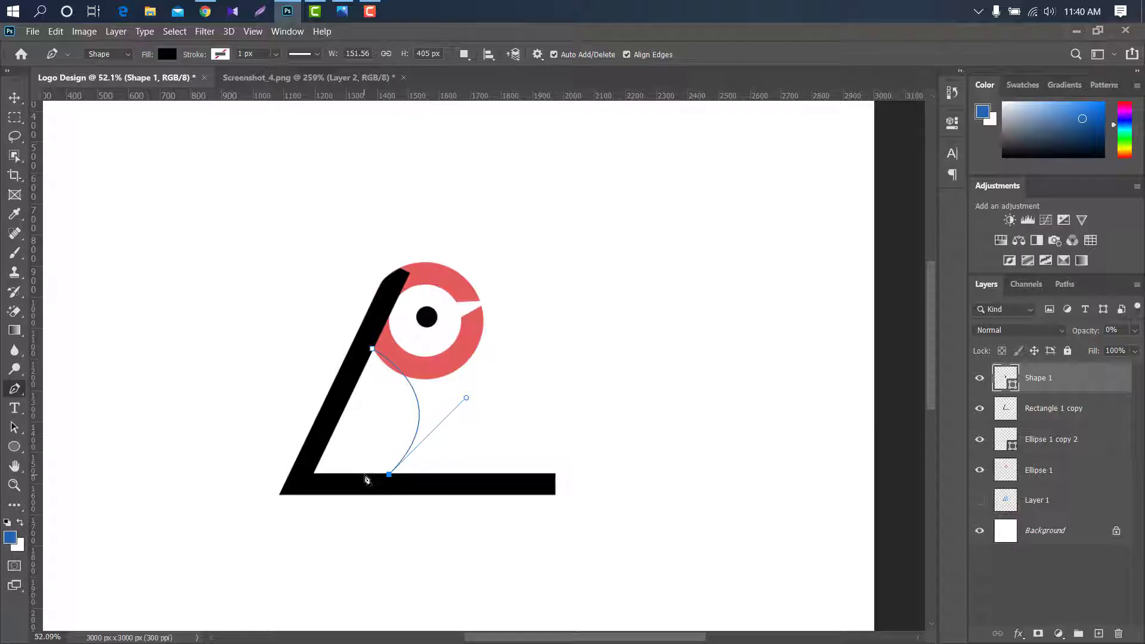
{"action": "scroll", "coordinate": [366, 481], "scroll_direction": "up", "scroll_amount": 3}
{"action": "scroll", "coordinate": [366, 481], "scroll_direction": "up", "scroll_amount": 2}
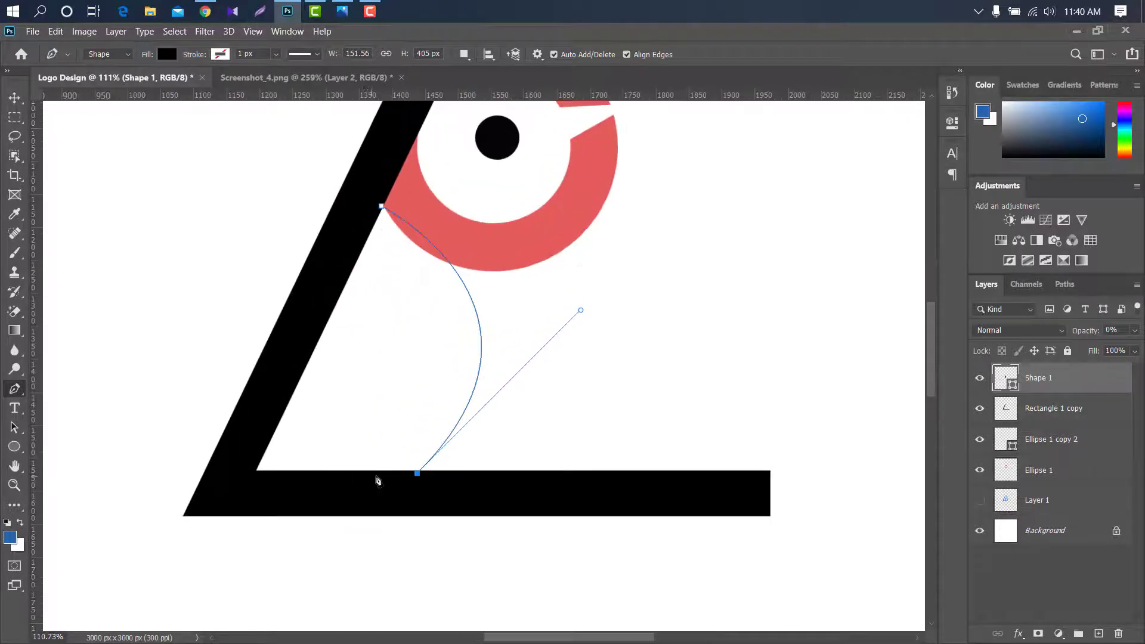
- Curve the path back up to the diagonal stroke, close the shape, and restore 100% opacity
{"action": "left_click", "coordinate": [364, 472]}
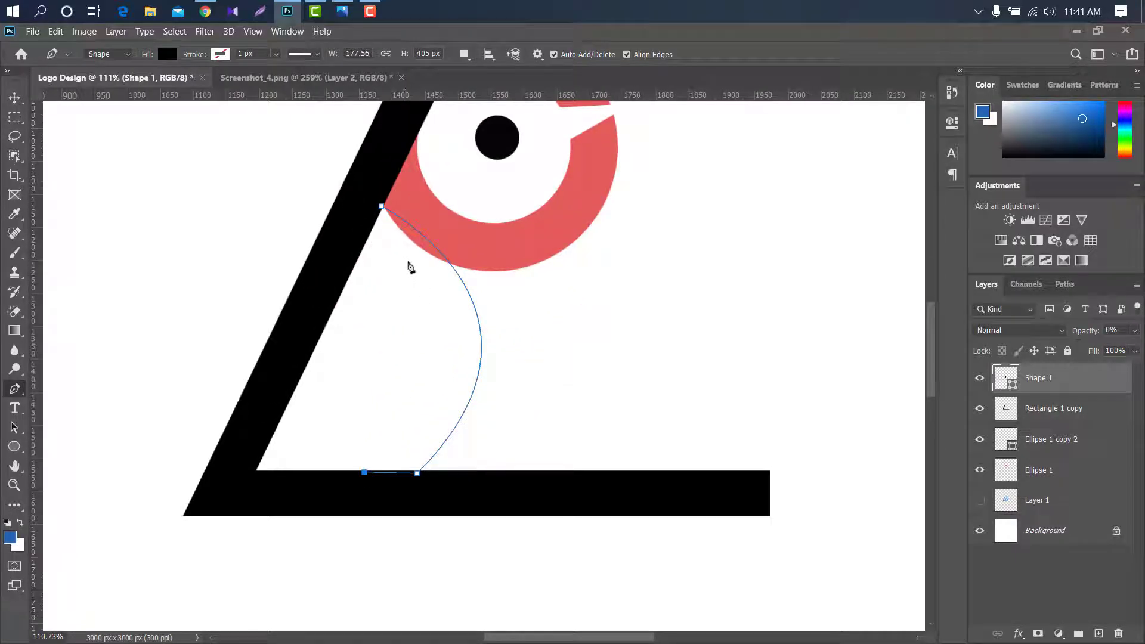
{"action": "left_click_drag", "start_coordinate": [364, 239], "coordinate": [186, 145]}
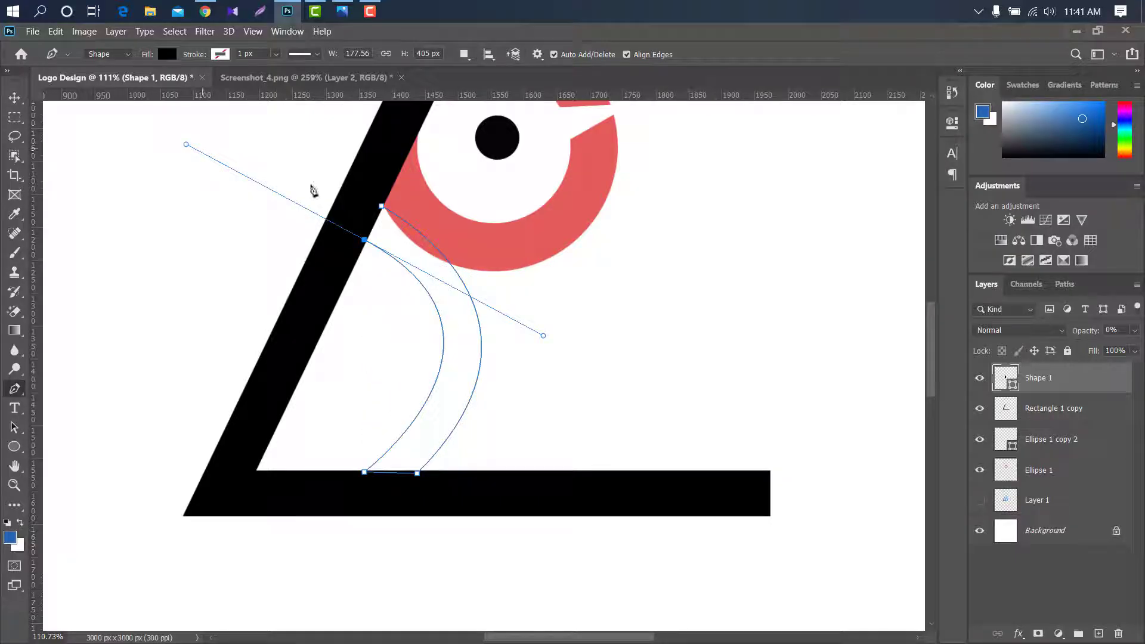
{"action": "left_click", "coordinate": [365, 240], "text": "alt"}
{"action": "left_click", "coordinate": [382, 207]}
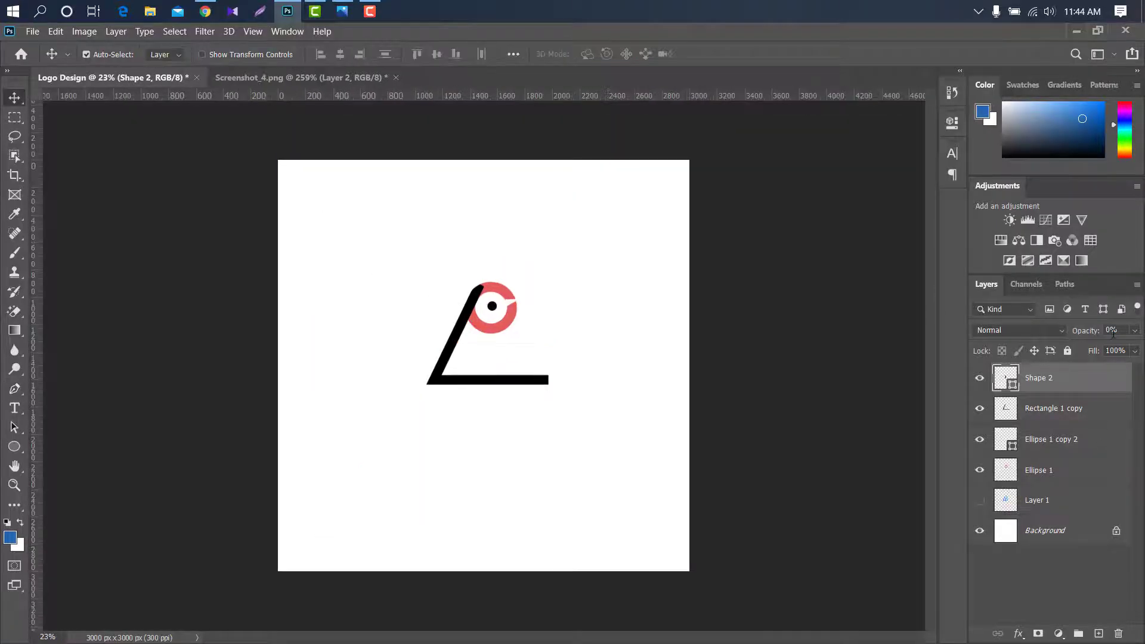
{"action": "left_click_drag", "start_coordinate": [1080, 332], "coordinate": [1103, 332]}
{"action": "scroll", "coordinate": [500, 286], "scroll_direction": "up", "scroll_amount": 5, "text": "alt"}
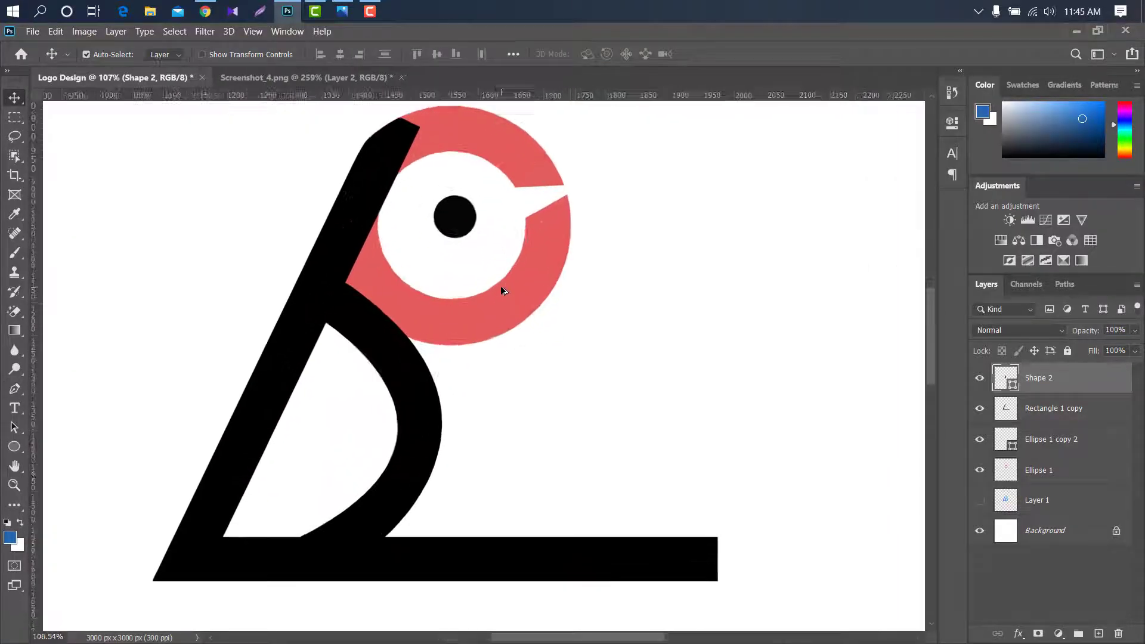
- Drag out three vertical guides for aligning the second curve
{"action": "left_click_drag", "start_coordinate": [36, 311], "coordinate": [504, 310]}
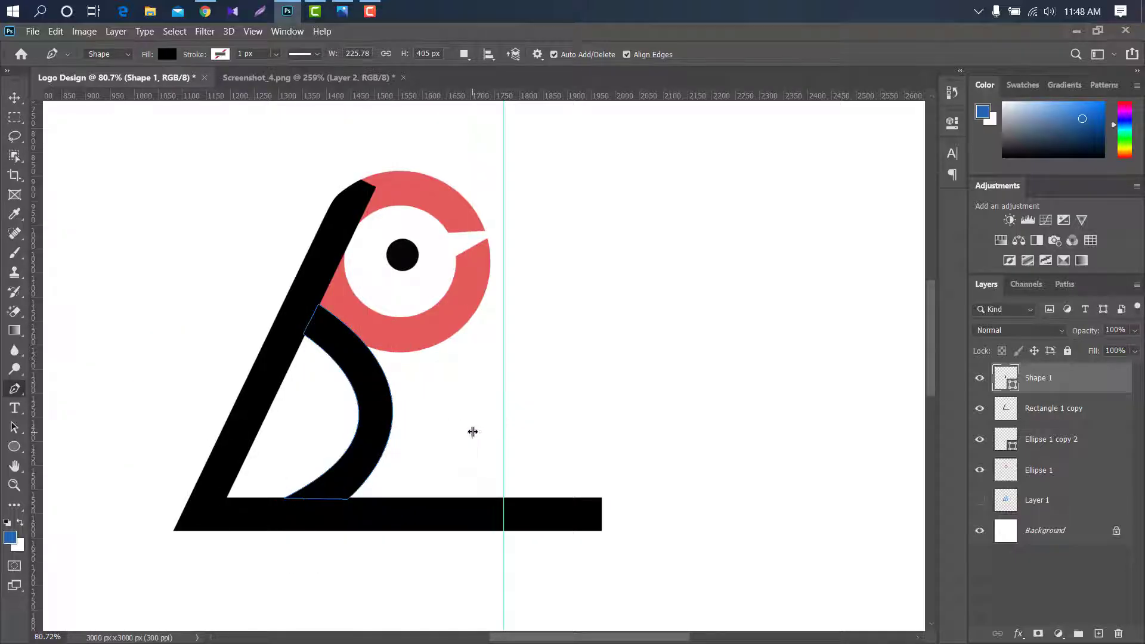
{"action": "left_click_drag", "start_coordinate": [38, 406], "coordinate": [465, 430]}
{"action": "mouse_move", "coordinate": [36, 373]}
{"action": "left_mouse_down"}
{"action": "mouse_move", "coordinate": [238, 373]}
{"action": "mouse_move", "coordinate": [430, 352]}
{"action": "left_mouse_up"}
{"action": "scroll", "coordinate": [464, 330], "scroll_direction": "up", "scroll_amount": 2, "text": "alt"}
- Pen-draw a second curved band from under the red ring down along the base bar
{"action": "left_click", "coordinate": [469, 333]}
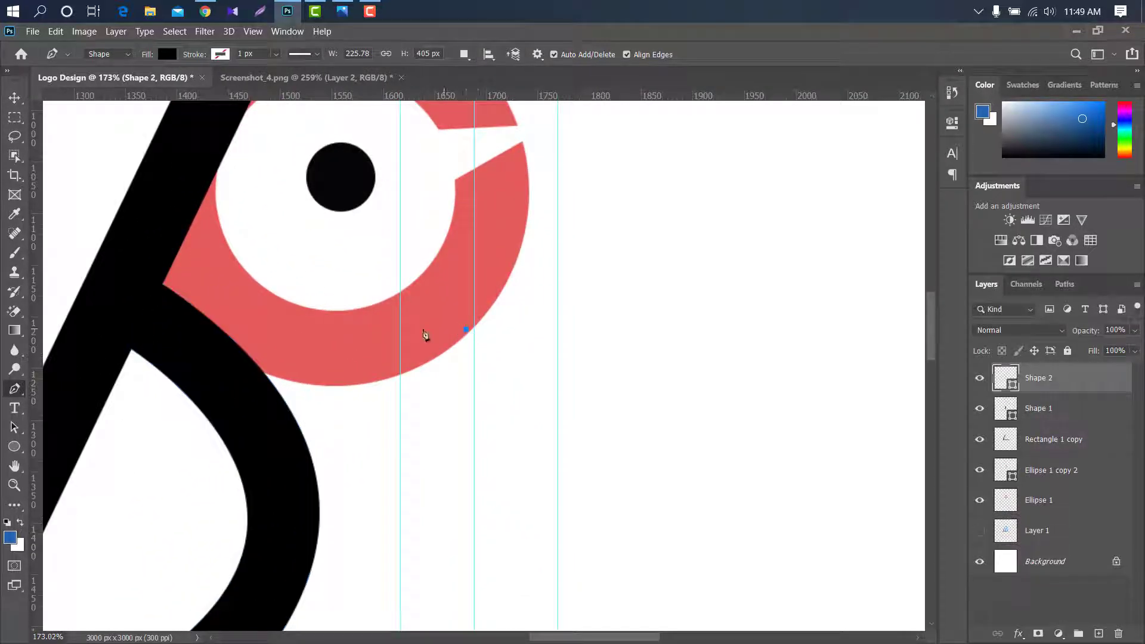
{"action": "scroll", "coordinate": [424, 335], "scroll_direction": "down", "scroll_amount": 2, "text": "alt"}
{"action": "left_click_drag", "start_coordinate": [530, 527], "coordinate": [468, 570]}
{"action": "scroll", "coordinate": [471, 570], "scroll_direction": "down", "scroll_amount": 2}
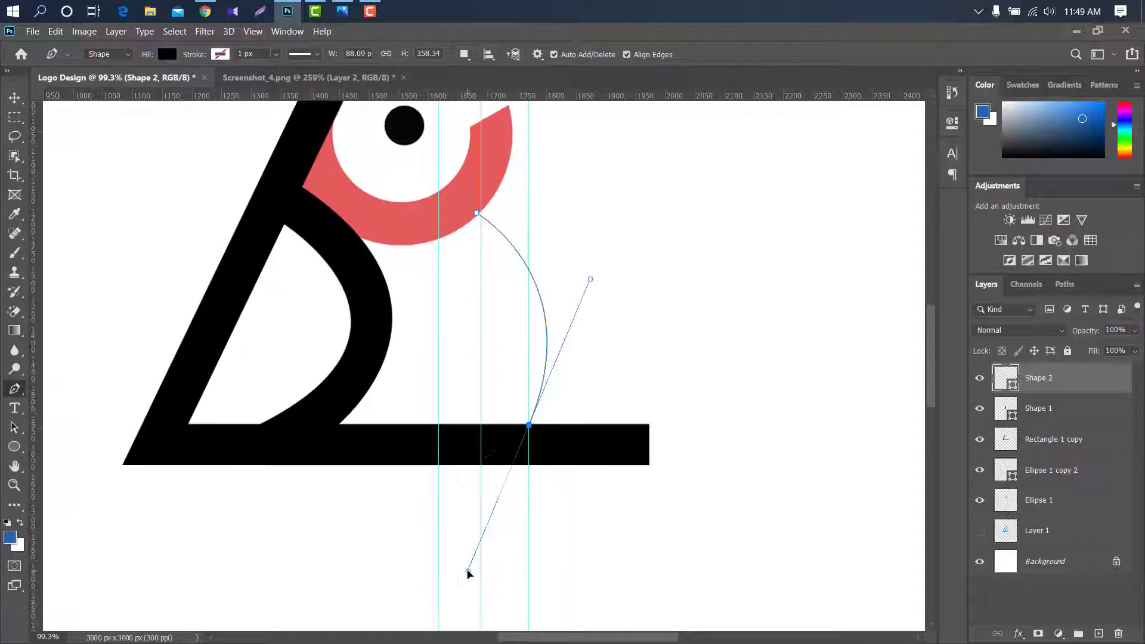
{"action": "left_click", "coordinate": [529, 425], "text": "alt"}
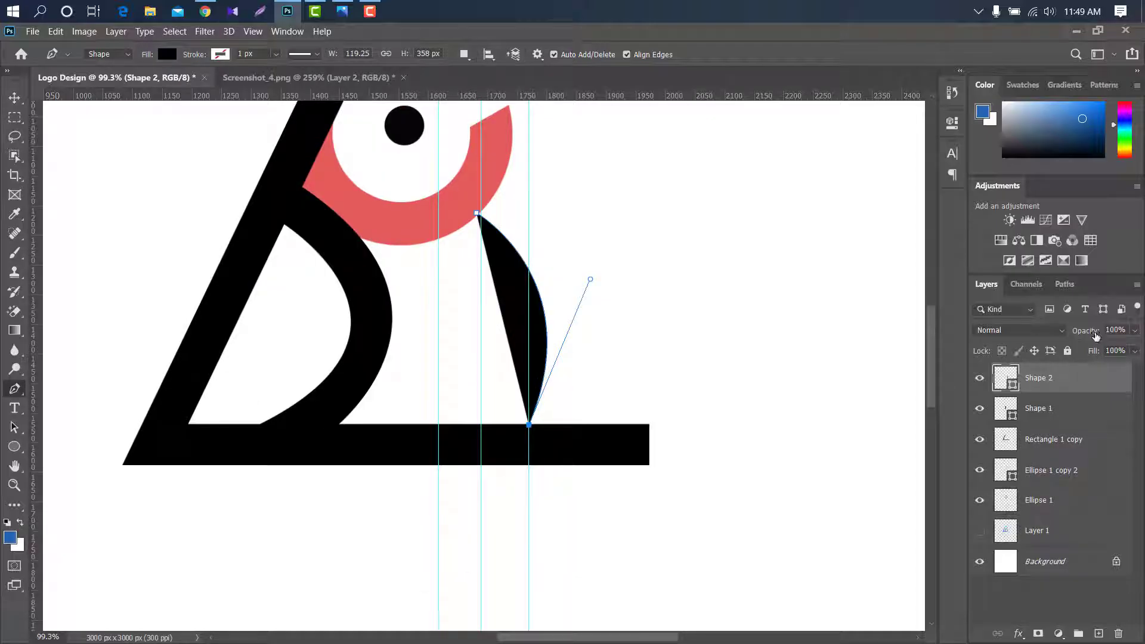
{"action": "left_click_drag", "start_coordinate": [1097, 336], "coordinate": [686, 325]}
{"action": "left_click", "coordinate": [483, 427]}
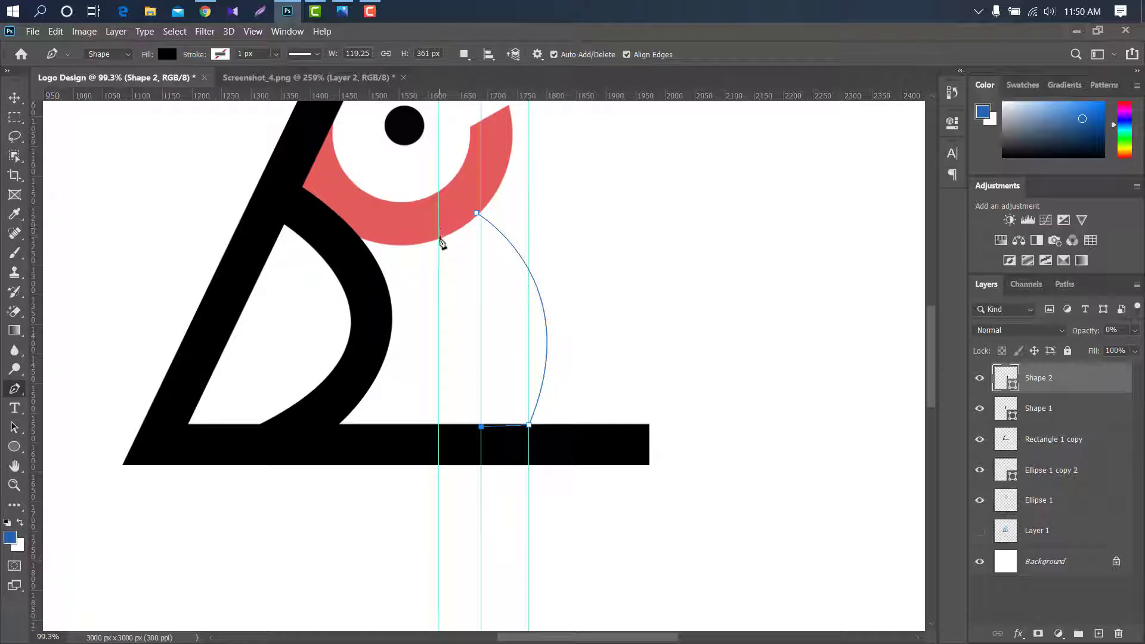
{"action": "mouse_move", "coordinate": [440, 238]}
{"action": "left_mouse_down"}
{"action": "mouse_move", "coordinate": [376, 234]}
{"action": "mouse_move", "coordinate": [318, 170]}
{"action": "left_mouse_up"}
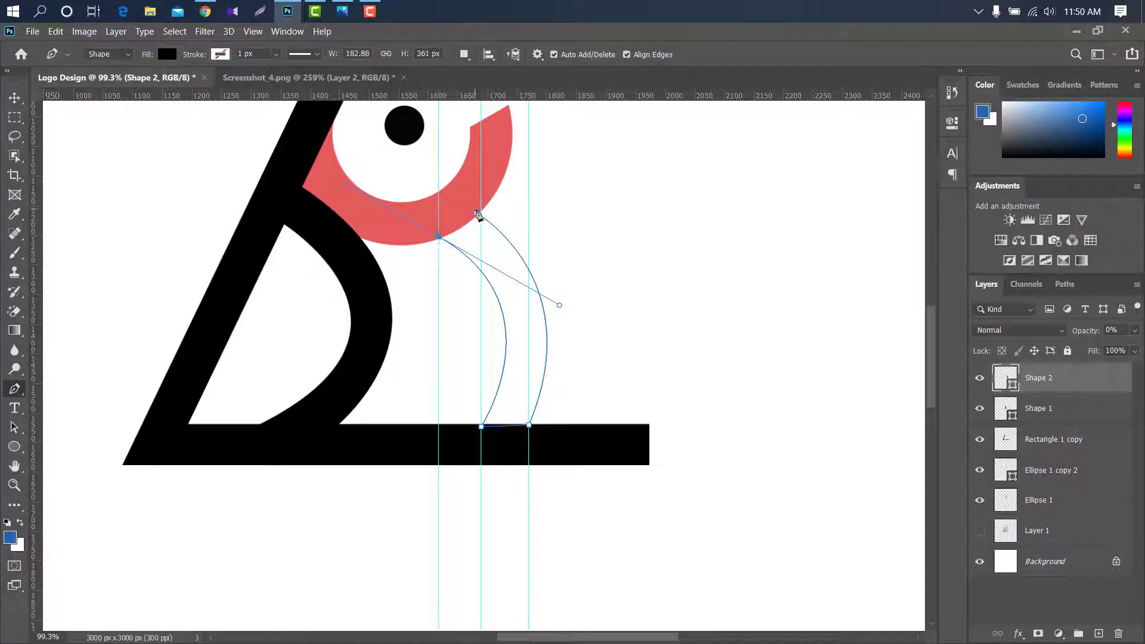
- Set the second curved shape's opacity back to 100%
{"action": "key", "text": "ctrl+0"}
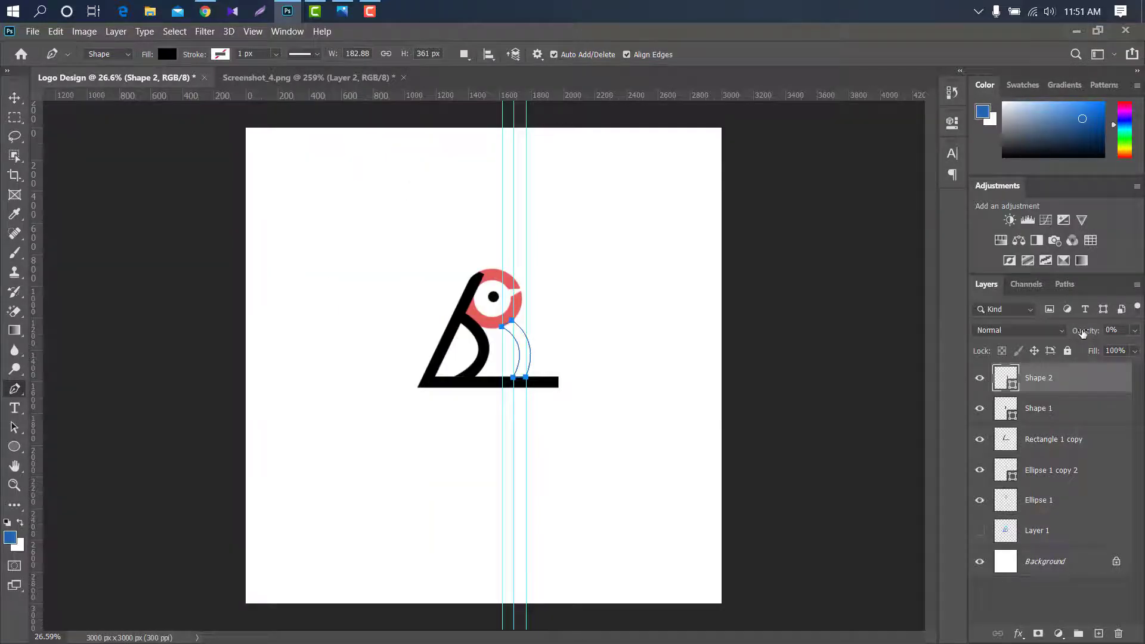
{"action": "left_click_drag", "start_coordinate": [1083, 333], "coordinate": [1144, 325]}
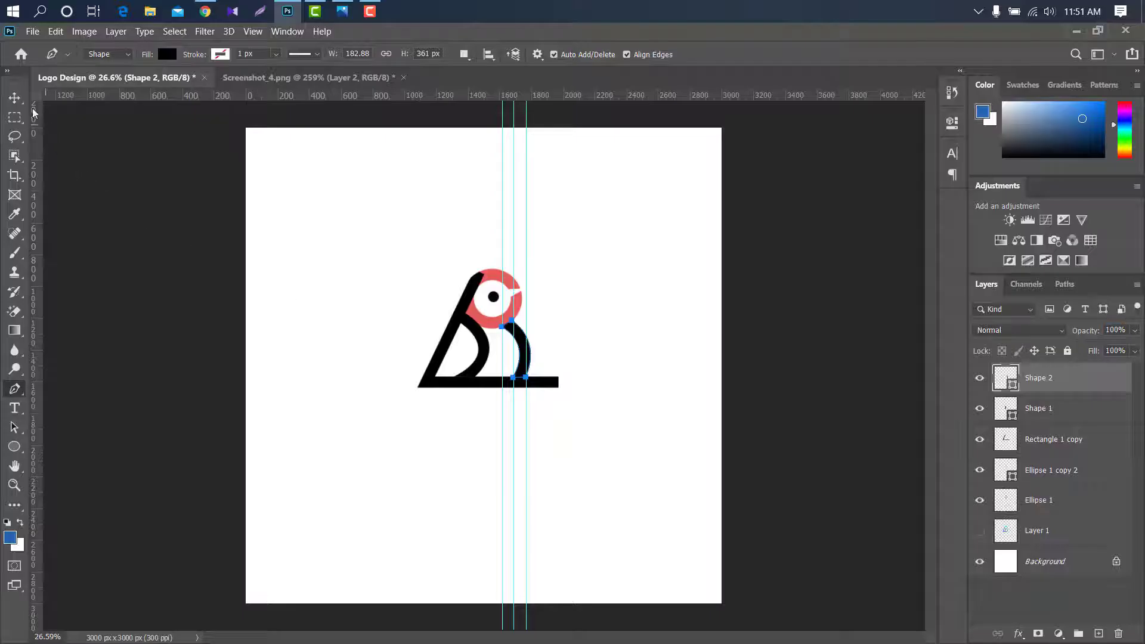
{"action": "left_click", "coordinate": [14, 97]}
- Select the red ring's layer and drag three vertical guides off the canvas
{"action": "left_click", "coordinate": [501, 346]}
{"action": "left_click_drag", "start_coordinate": [501, 347], "coordinate": [36, 316]}
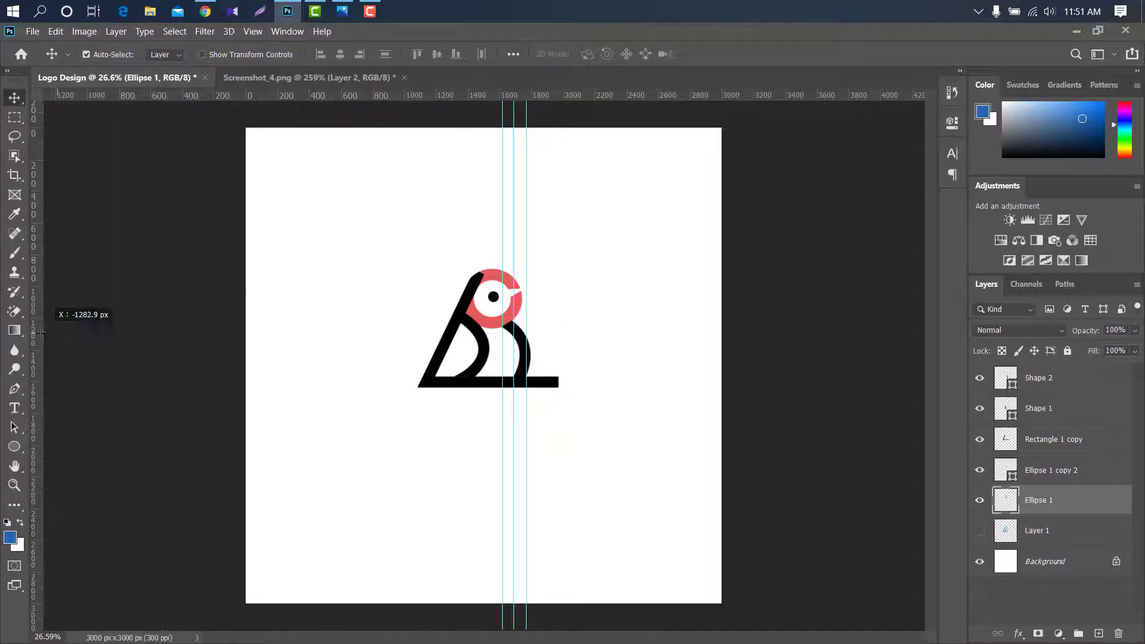
{"action": "left_click_drag", "start_coordinate": [514, 331], "coordinate": [36, 323]}
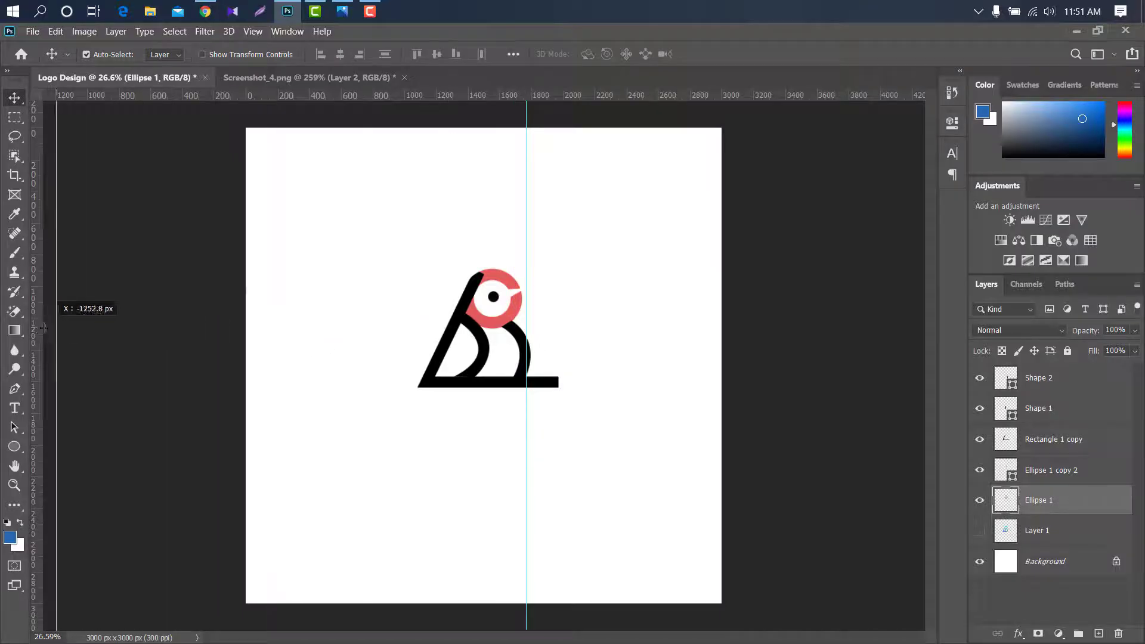
{"action": "left_click_drag", "start_coordinate": [525, 339], "coordinate": [36, 308]}
{"action": "scroll", "coordinate": [521, 286], "scroll_direction": "up", "scroll_amount": 3}
- Give the ring a black Color Overlay layer style
{"action": "scroll", "coordinate": [570, 289], "scroll_direction": "up", "scroll_amount": 2}
{"action": "double_click", "coordinate": [1094, 507]}
{"action": "left_click", "coordinate": [654, 303]}
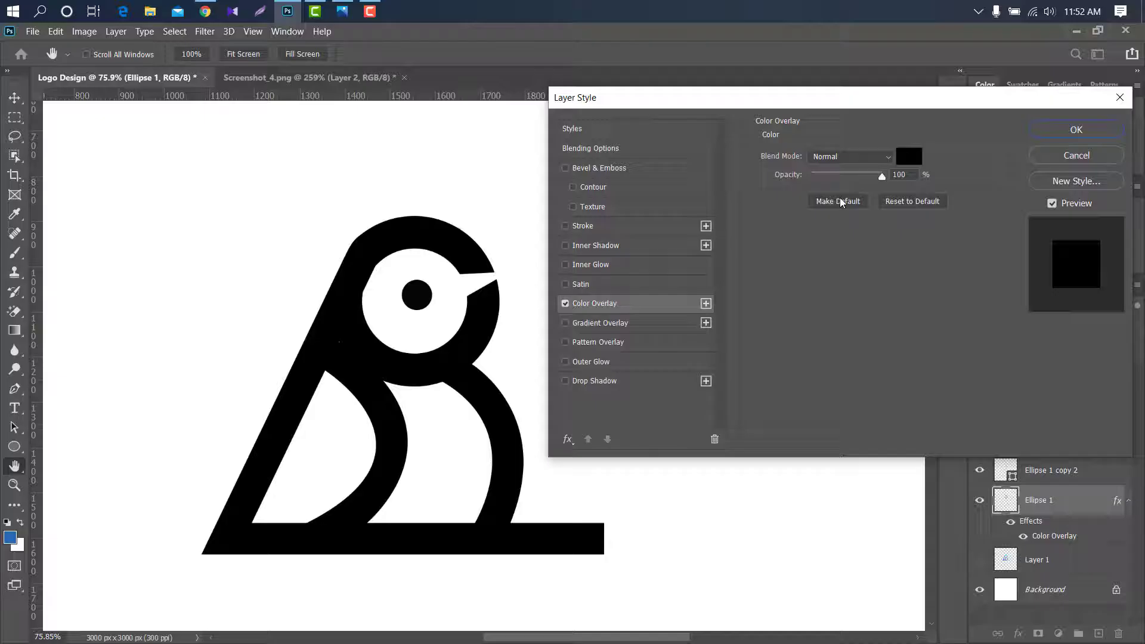
{"action": "left_click", "coordinate": [1065, 136]}
- Start a Pen filler shape inside the head, curving along its lower edge
{"action": "left_click", "coordinate": [14, 388]}
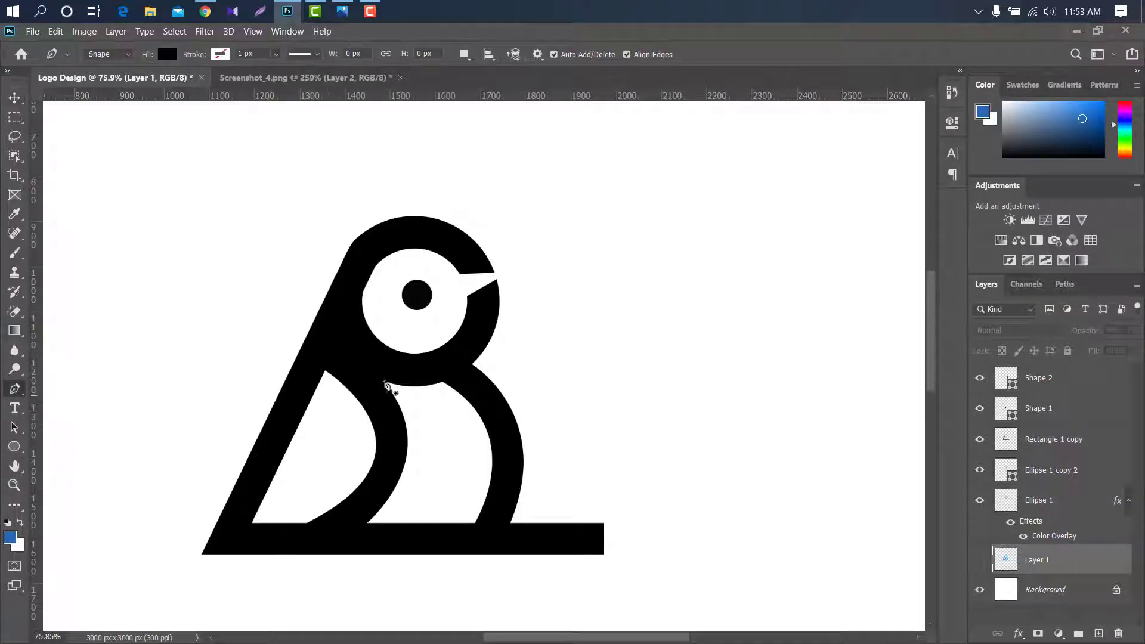
{"action": "left_click", "coordinate": [429, 348]}
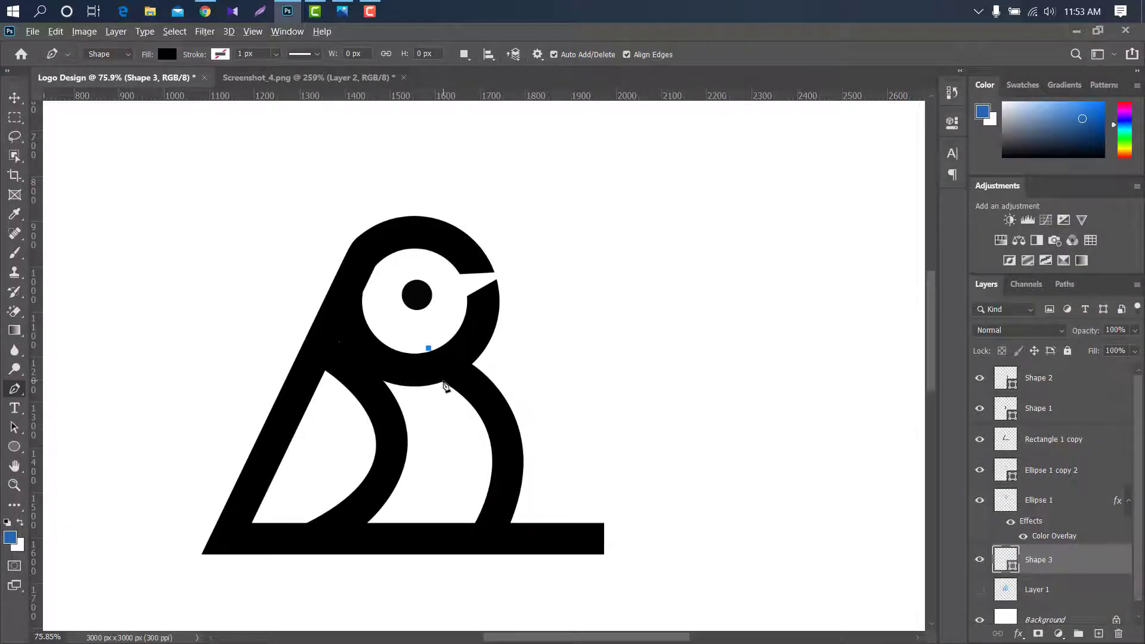
{"action": "scroll", "coordinate": [444, 385], "scroll_direction": "up", "scroll_amount": 3}
{"action": "scroll", "coordinate": [444, 386], "scroll_direction": "up", "scroll_amount": 1}
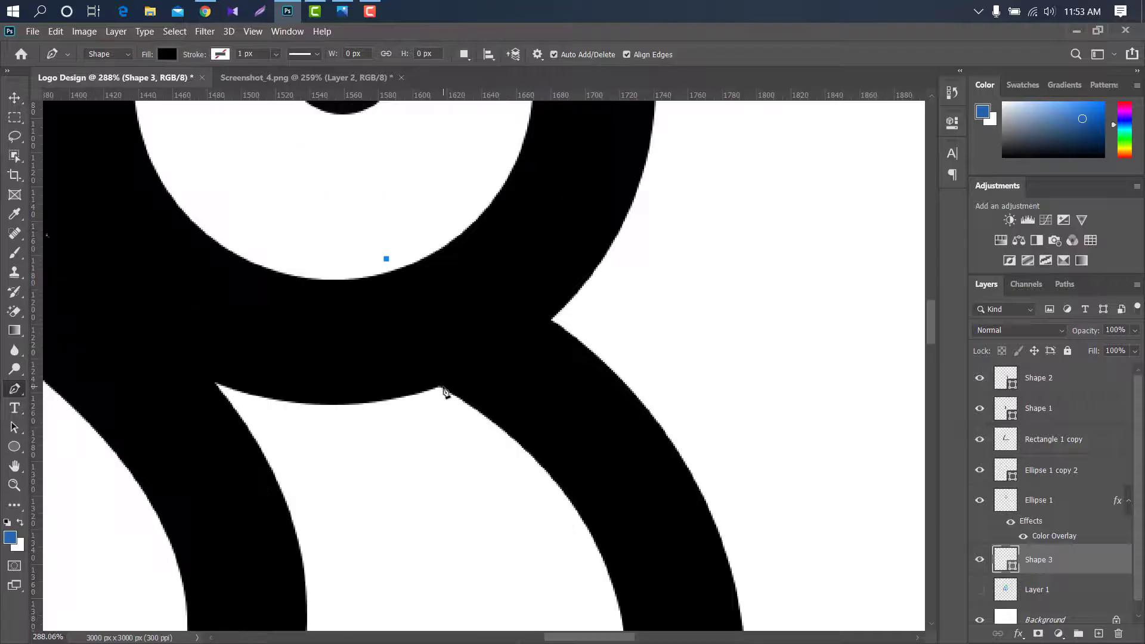
{"action": "left_click_drag", "start_coordinate": [442, 386], "coordinate": [557, 427]}
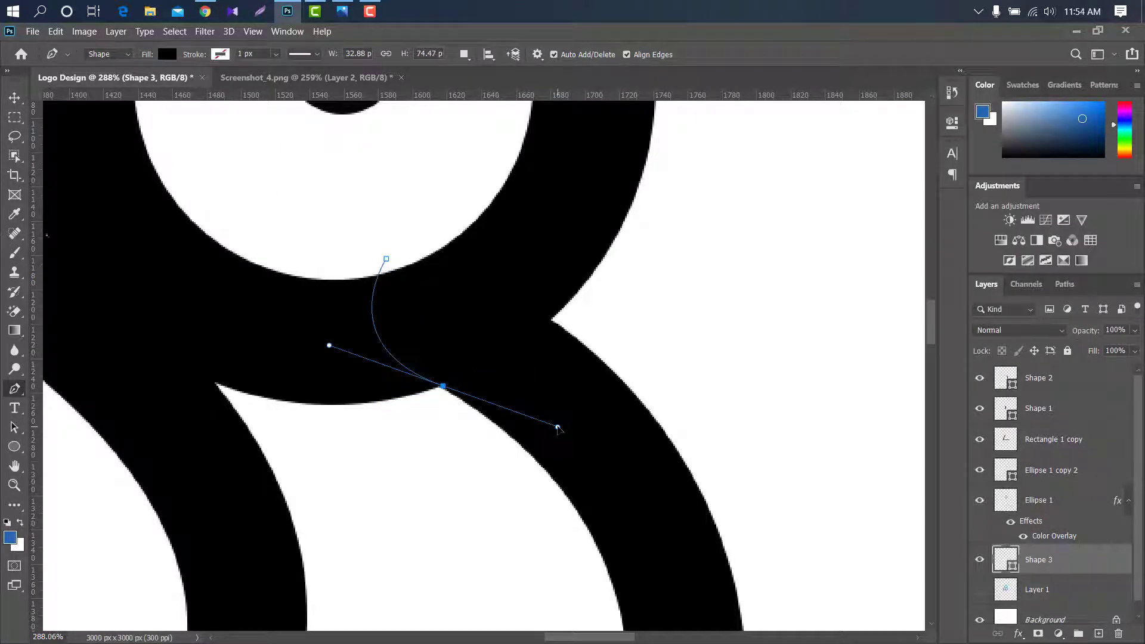
{"action": "left_click", "coordinate": [443, 386], "text": "alt"}
{"action": "left_click", "coordinate": [398, 447]}
{"action": "left_click", "coordinate": [142, 442]}
- Continue the filler outline up the bird's back toward the head and below the eye
{"action": "scroll", "coordinate": [90, 370], "scroll_direction": "down", "scroll_amount": 5}
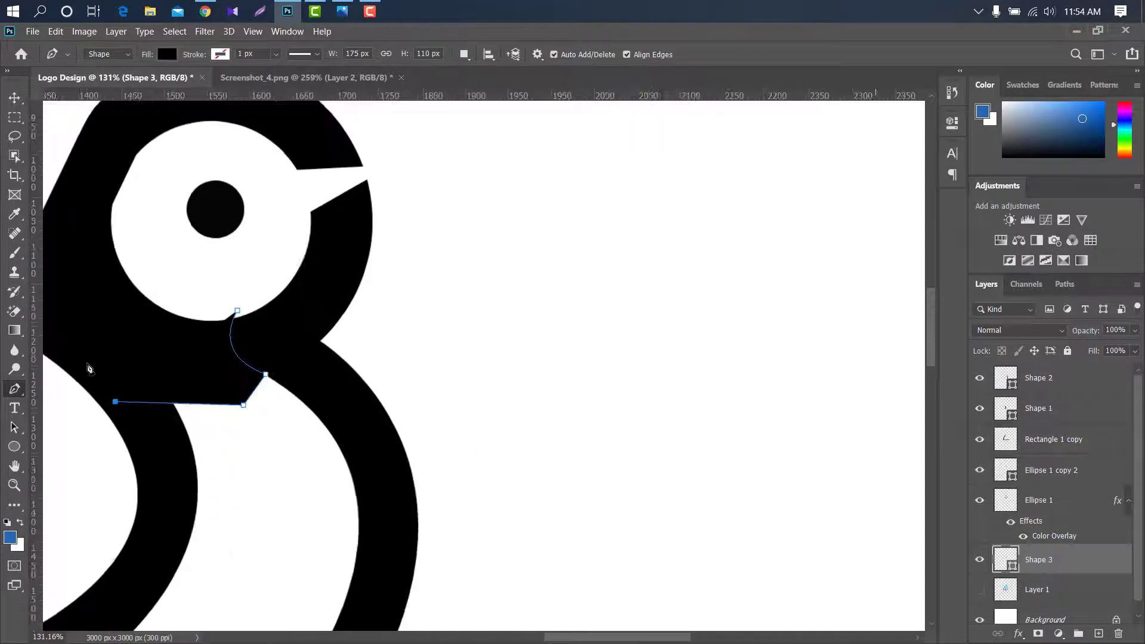
{"action": "scroll", "coordinate": [53, 357], "scroll_direction": "down", "scroll_amount": 2}
{"action": "left_click", "coordinate": [55, 347]}
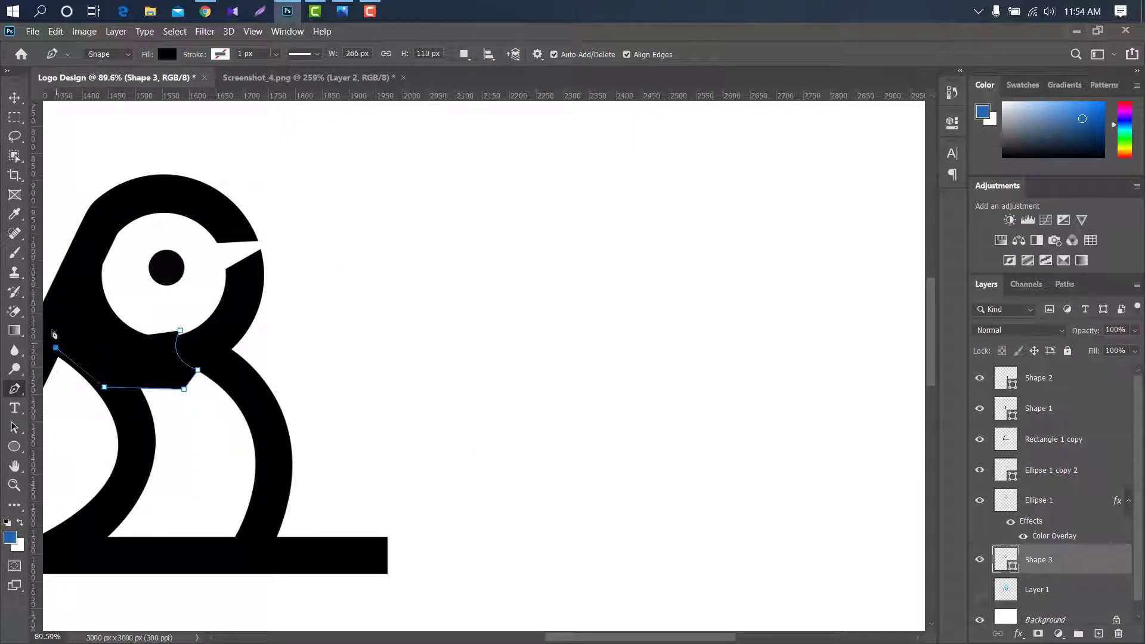
{"action": "left_click", "coordinate": [75, 275]}
{"action": "left_click", "coordinate": [89, 258]}
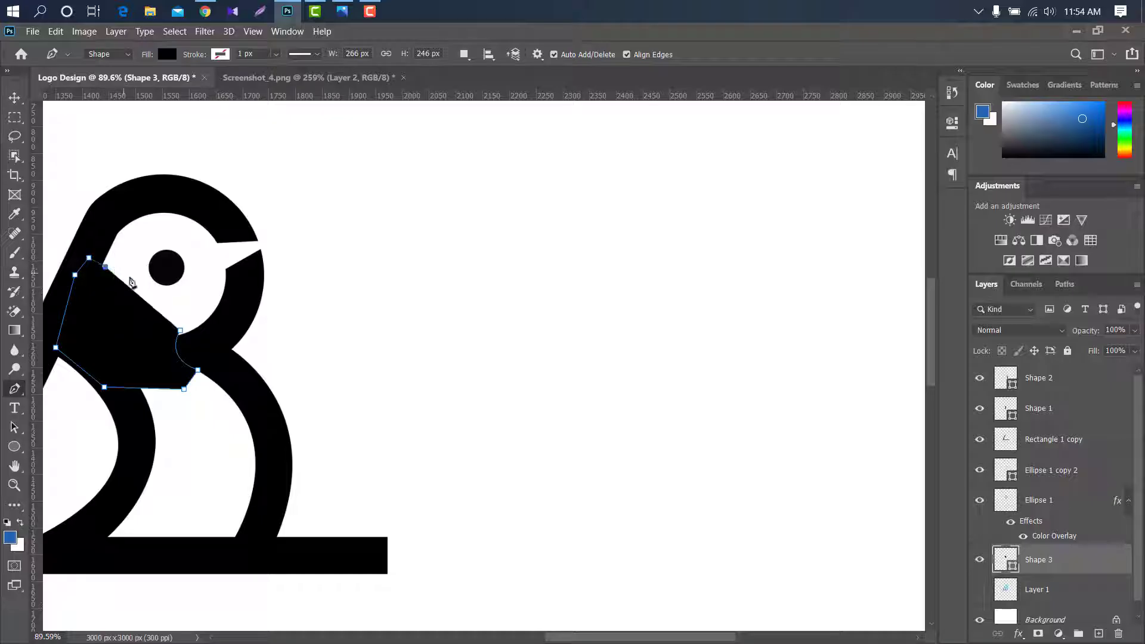
{"action": "left_click", "coordinate": [154, 293]}
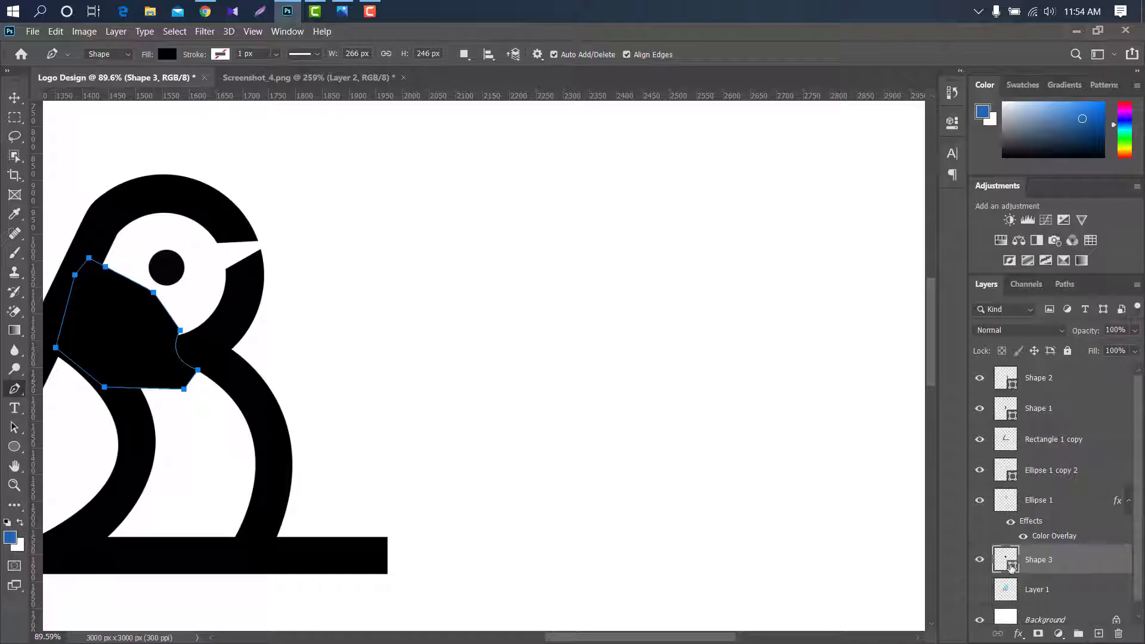
- Load the filler shape as a selection, clean up Ellipse 1, and pick Shape 3 to discard it
{"action": "left_click", "coordinate": [1006, 559], "text": "ctrl"}
{"action": "left_click", "coordinate": [16, 98]}
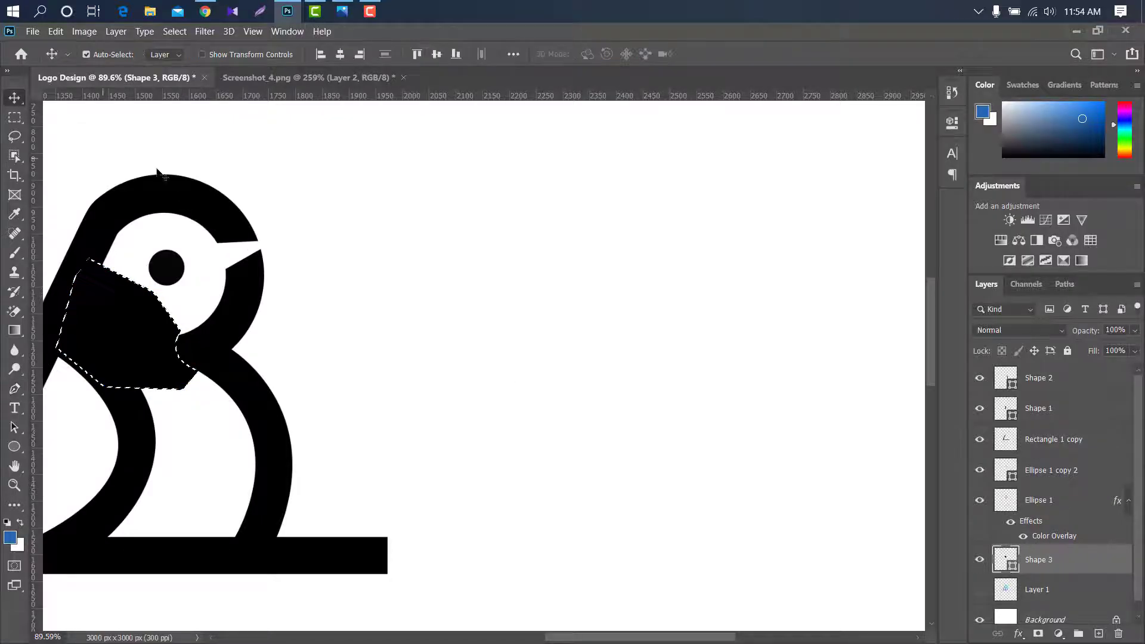
{"action": "left_click", "coordinate": [224, 213]}
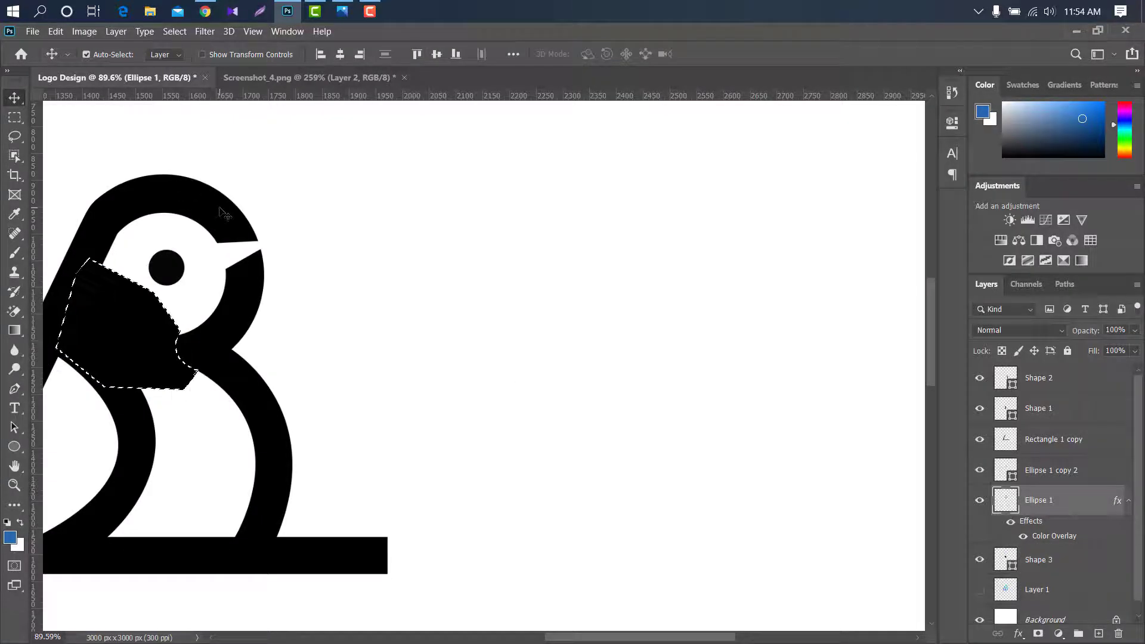
{"action": "left_click", "coordinate": [1068, 561]}
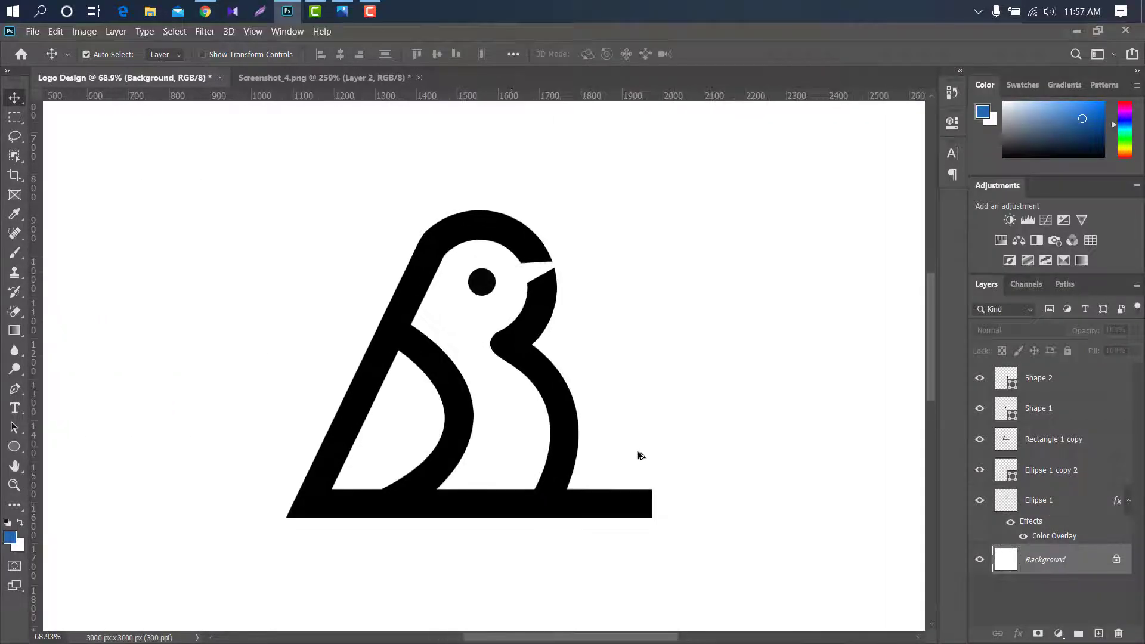
- On Shape 2, start a Pen shape at the right leg's outer edge, curving down to the base
{"action": "left_click", "coordinate": [170, 552]}
{"action": "left_click", "coordinate": [14, 388]}
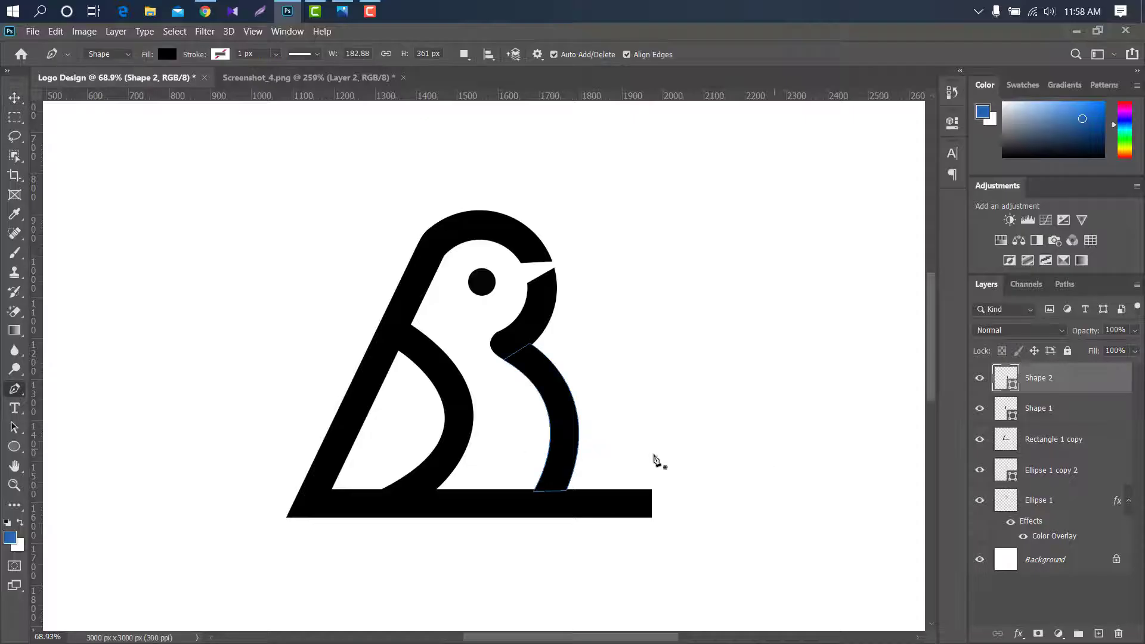
{"action": "scroll", "coordinate": [561, 460], "scroll_direction": "up", "scroll_amount": 2}
{"action": "scroll", "coordinate": [561, 459], "scroll_direction": "up", "scroll_amount": 2}
{"action": "scroll", "coordinate": [593, 486], "scroll_direction": "up", "scroll_amount": 2}
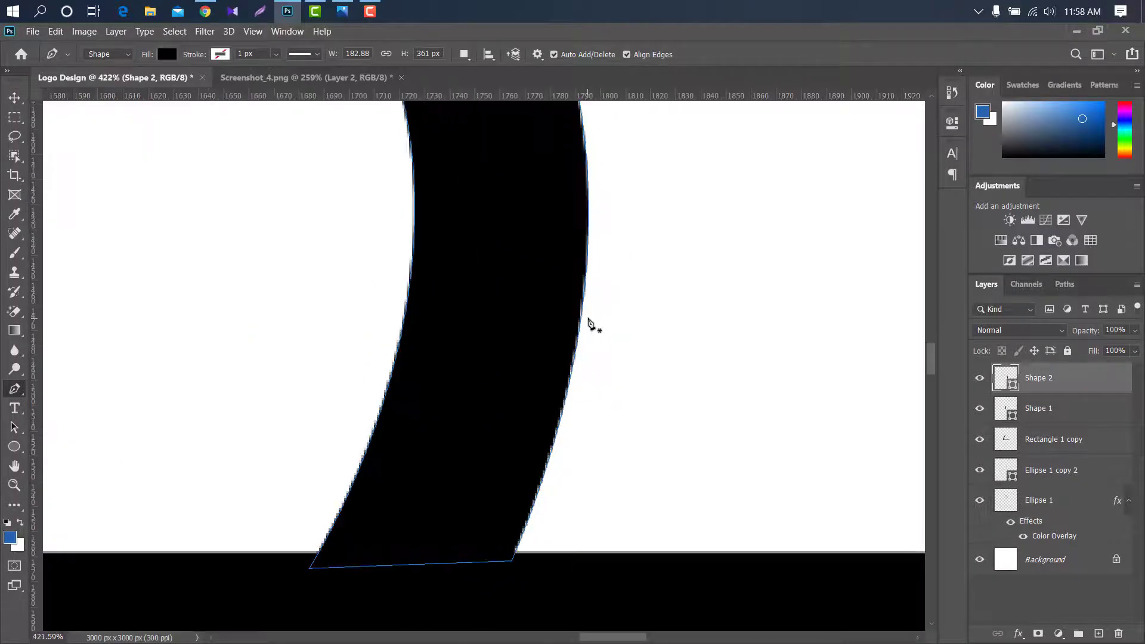
{"action": "left_click", "coordinate": [583, 313]}
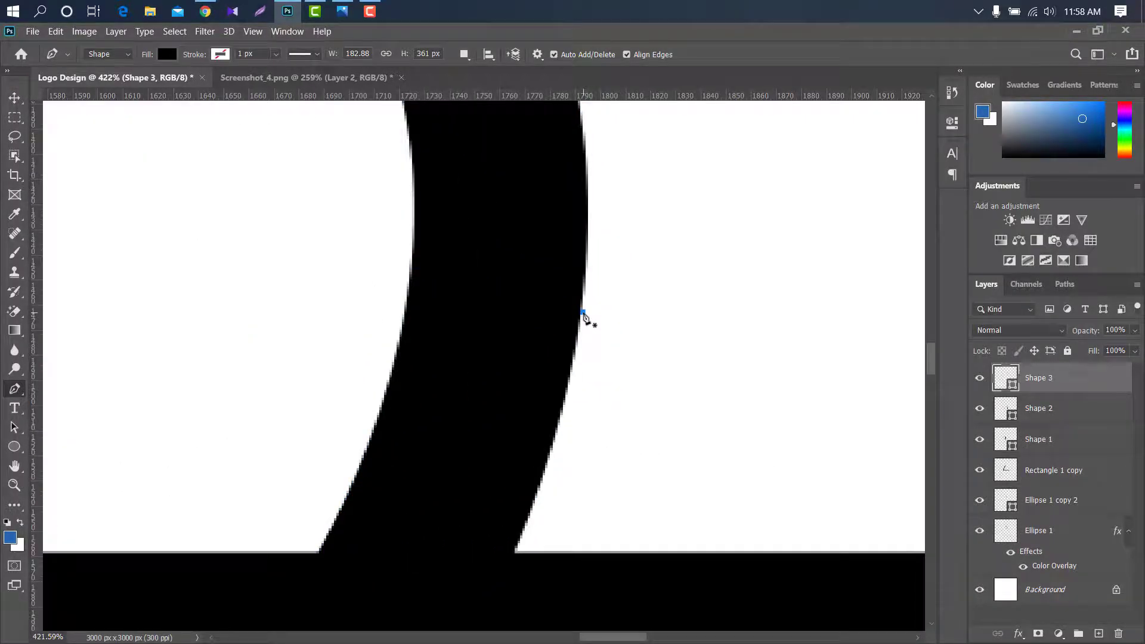
{"action": "scroll", "coordinate": [585, 316], "scroll_direction": "down", "scroll_amount": 3}
{"action": "scroll", "coordinate": [481, 460], "scroll_direction": "down", "scroll_amount": 1}
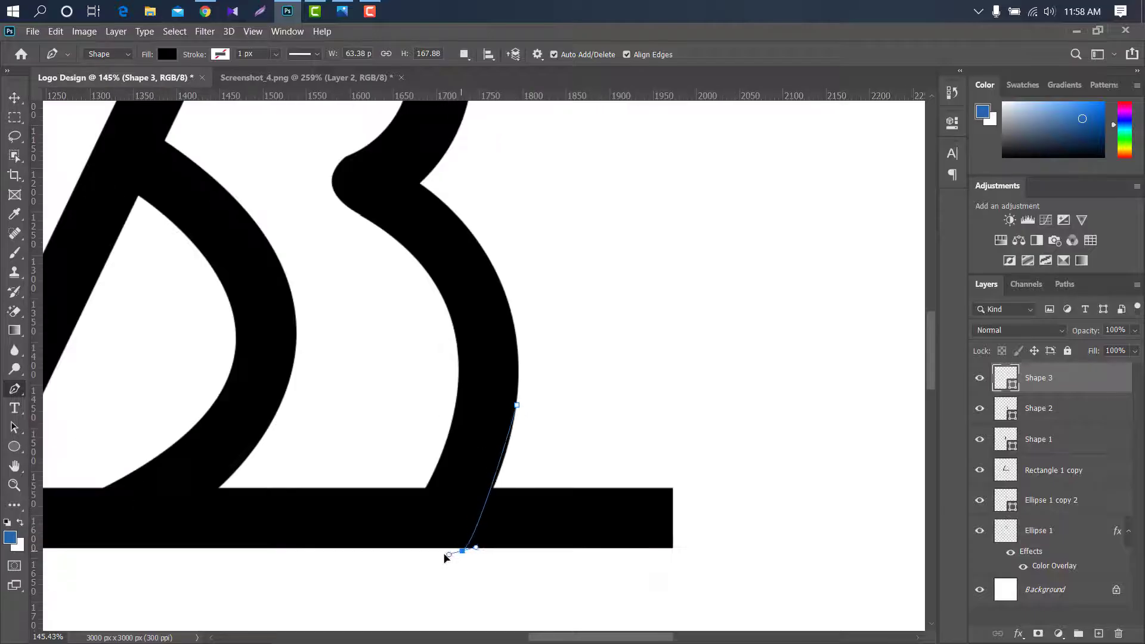
{"action": "left_click_drag", "start_coordinate": [462, 550], "coordinate": [433, 597]}
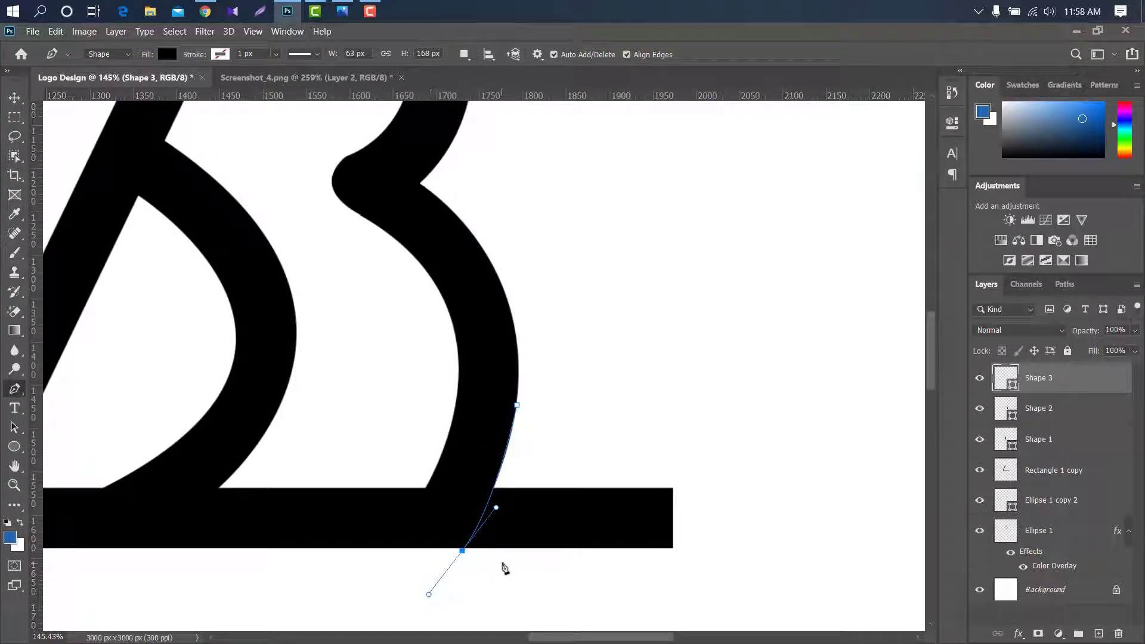
- Complete the quadrilateral enclosing the base bar's right end past the leg
{"action": "left_click", "coordinate": [463, 551], "text": "alt"}
{"action": "left_click", "coordinate": [729, 564]}
{"action": "left_click", "coordinate": [750, 394]}
{"action": "left_click", "coordinate": [517, 405]}
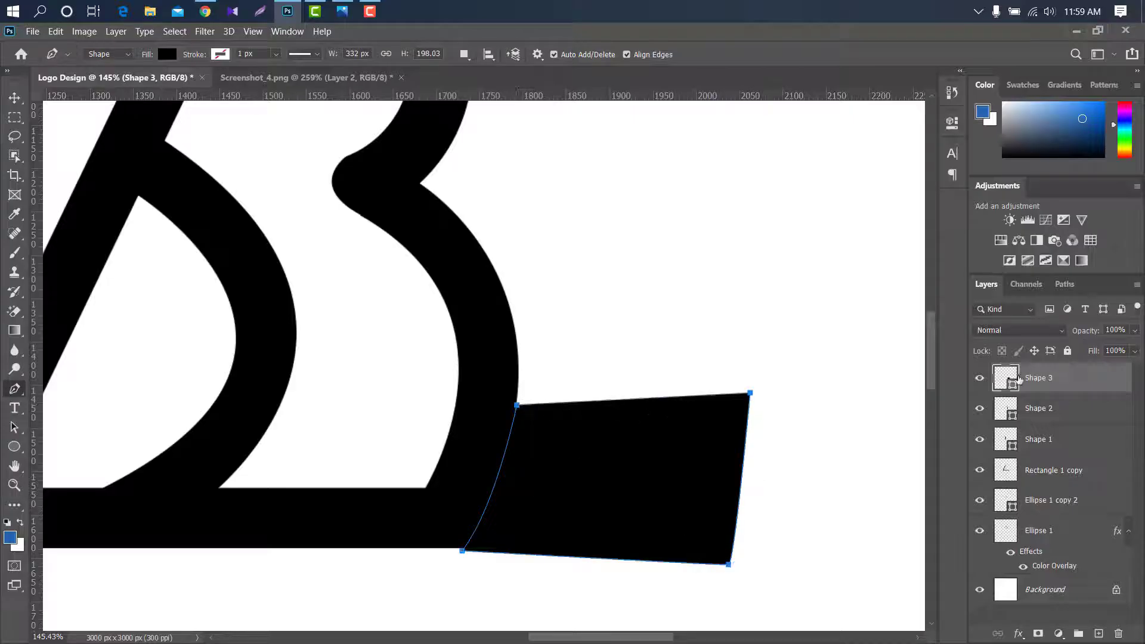
- Load the quadrilateral as a selection, trim Rectangle 1 copy with it, and delete the helper layer
{"action": "left_click", "coordinate": [1010, 387], "text": "ctrl"}
{"action": "left_click", "coordinate": [14, 97]}
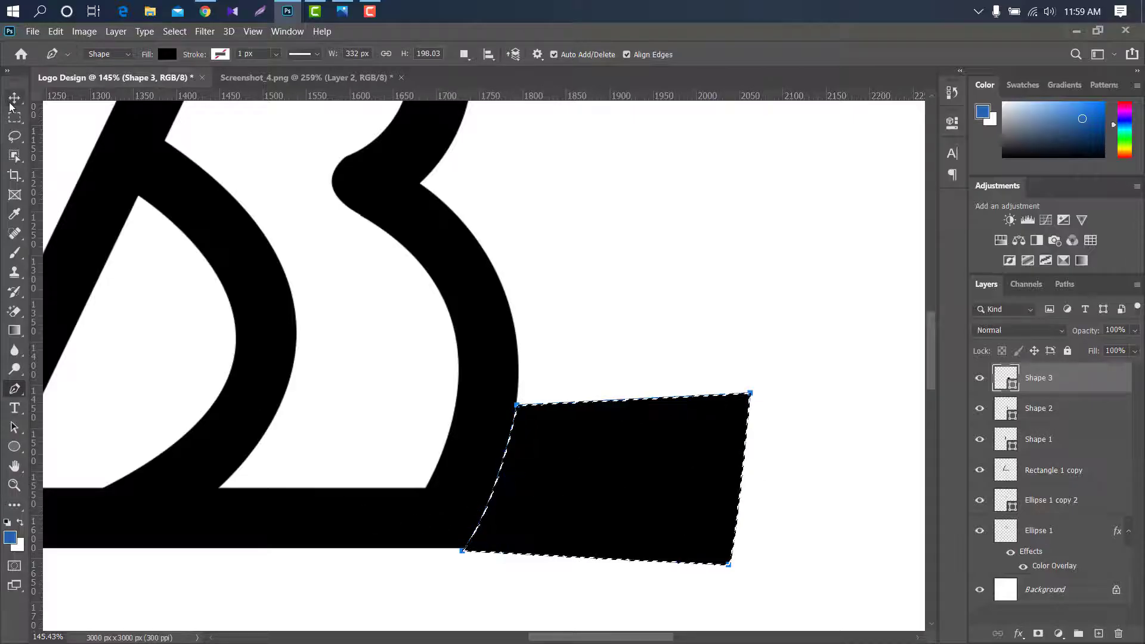
{"action": "left_click", "coordinate": [258, 527]}
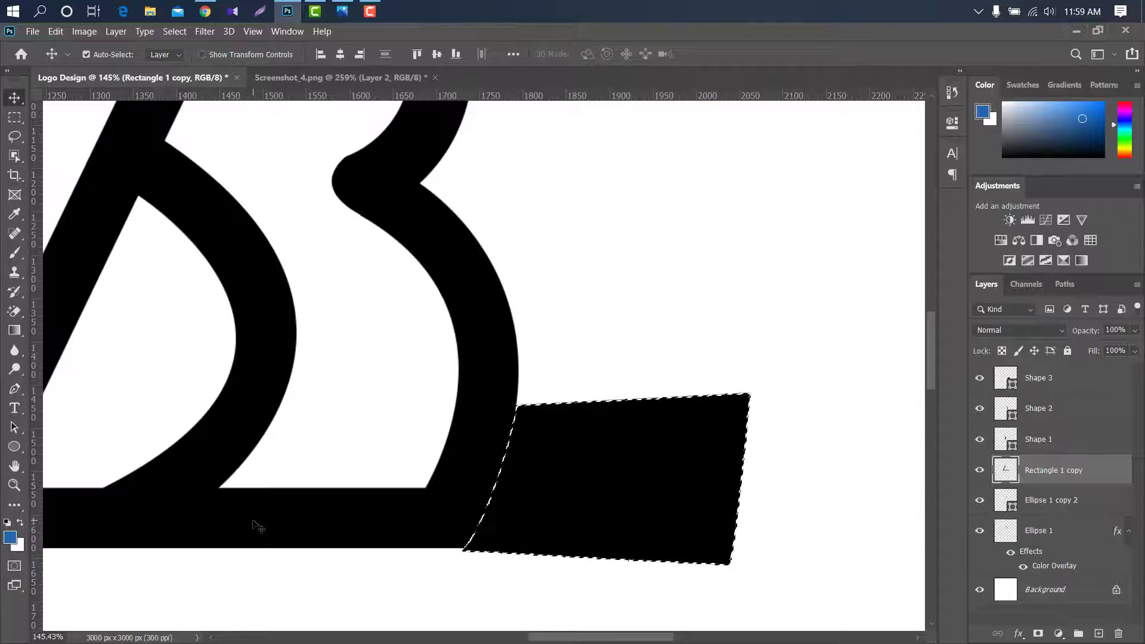
{"action": "left_click_drag", "start_coordinate": [1087, 383], "coordinate": [1119, 633]}
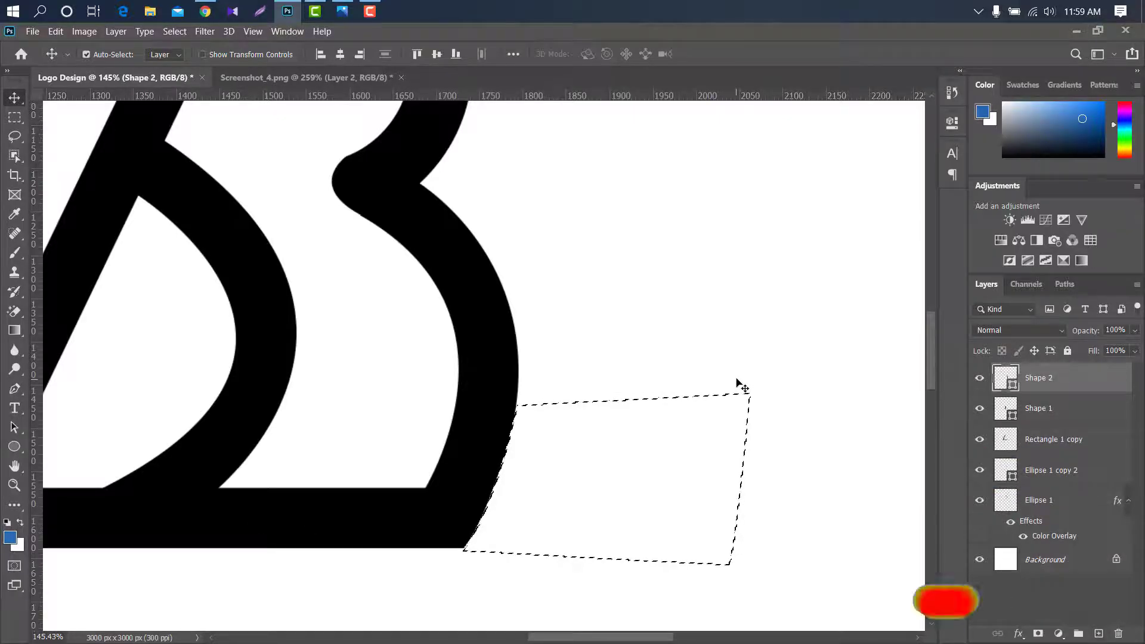
{"action": "key", "text": "ctrl"}
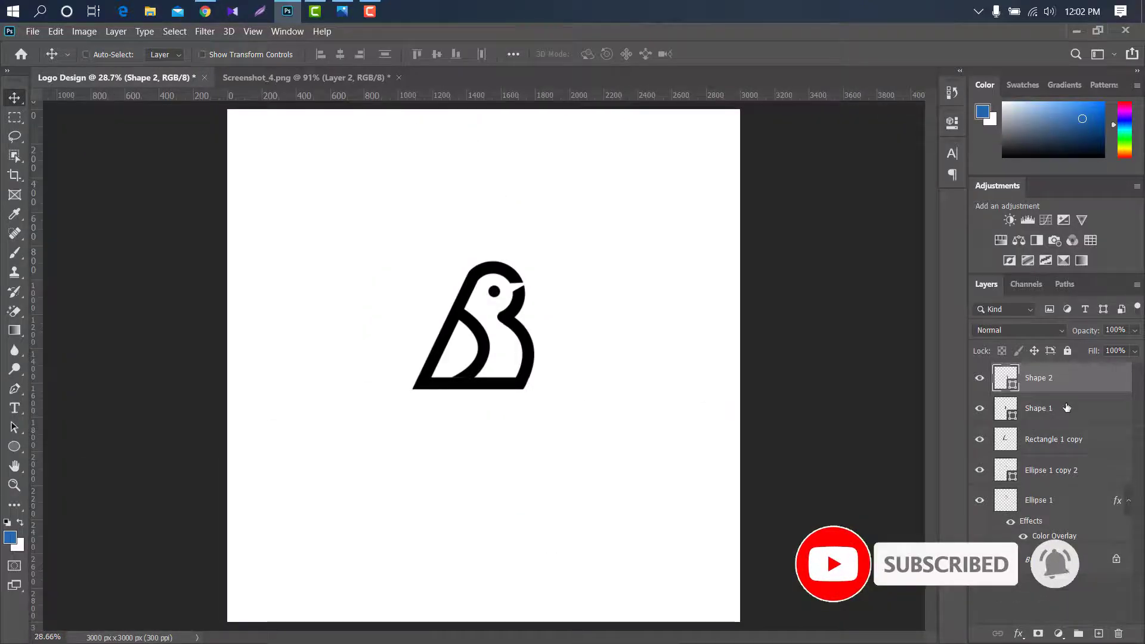
- Select all logo layers and scale them to about 132%, centred on the canvas
{"action": "left_click", "coordinate": [1067, 411], "text": "ctrl"}
{"action": "left_click", "coordinate": [1067, 440], "text": "ctrl"}
{"action": "left_click", "coordinate": [1071, 471], "text": "ctrl"}
{"action": "left_click", "coordinate": [1077, 505], "text": "ctrl"}
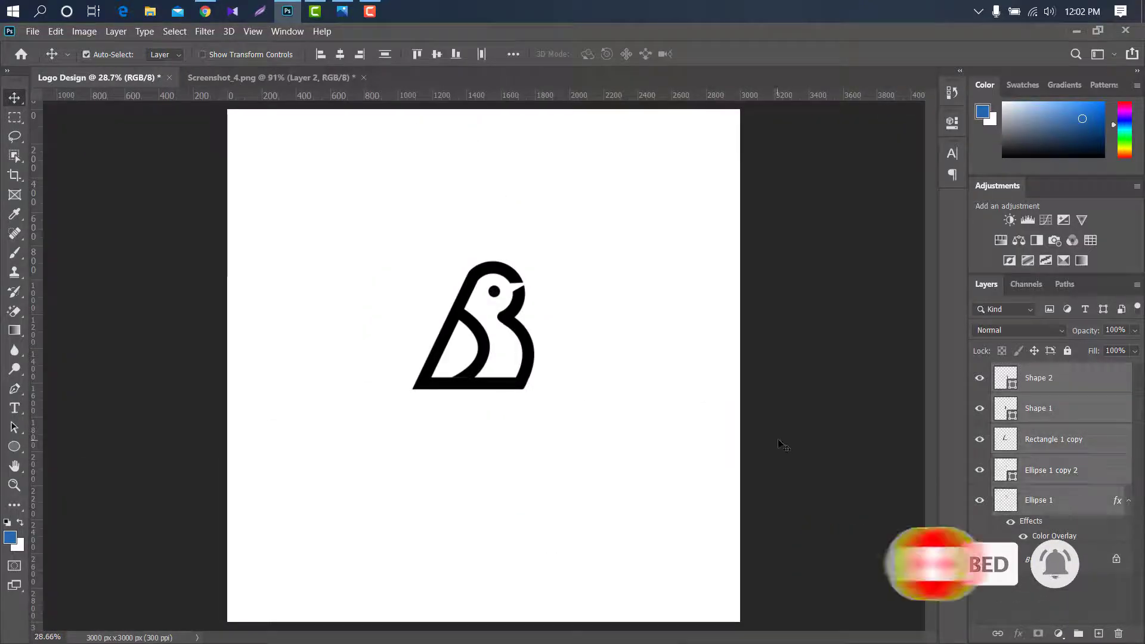
{"action": "key", "text": "ctrl+t"}
{"action": "left_click_drag", "start_coordinate": [506, 325], "coordinate": [555, 308]}
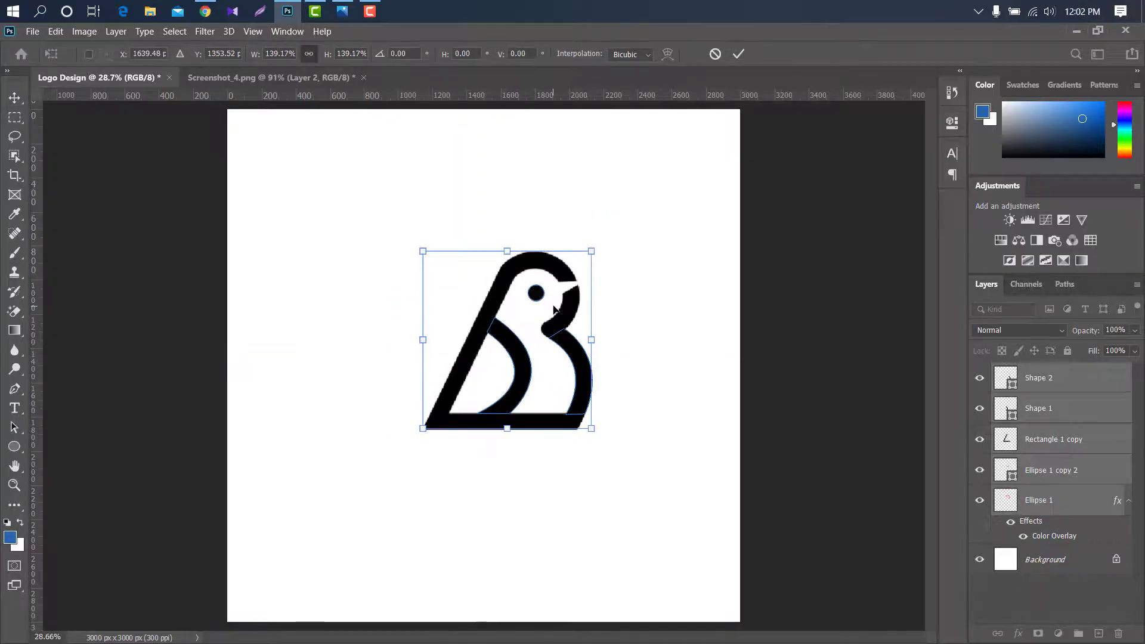
{"action": "left_click_drag", "start_coordinate": [591, 251], "coordinate": [503, 302]}
{"action": "left_click", "coordinate": [738, 55]}
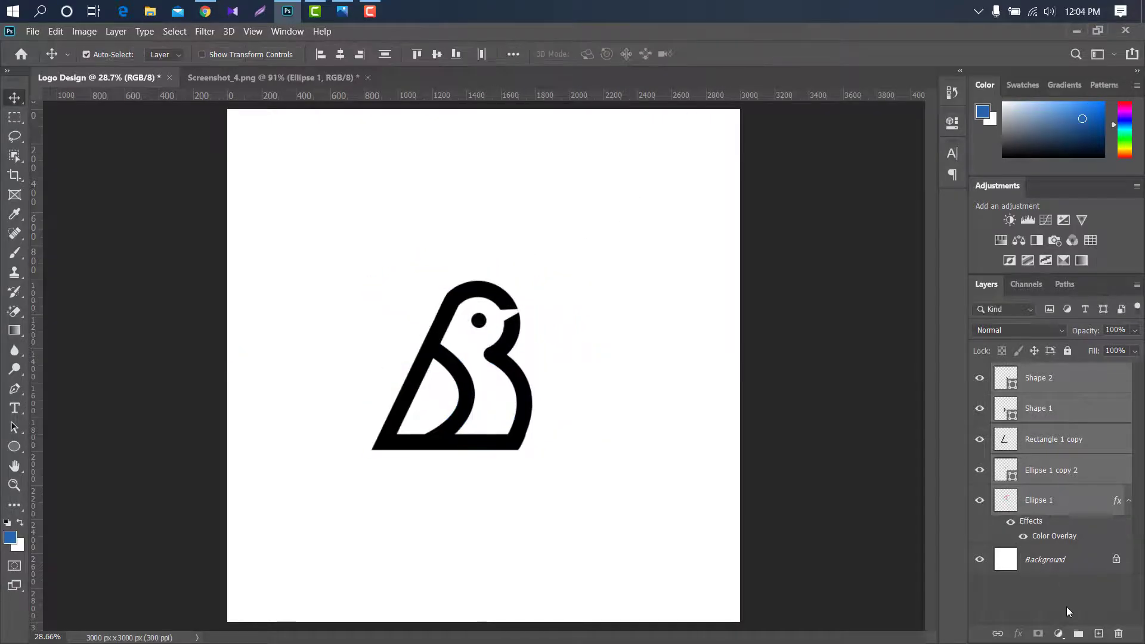
- Group the logo layers into Group 1 and merge the group into one layer
{"action": "left_click", "coordinate": [1078, 634]}
{"action": "right_click", "coordinate": [1075, 374]}
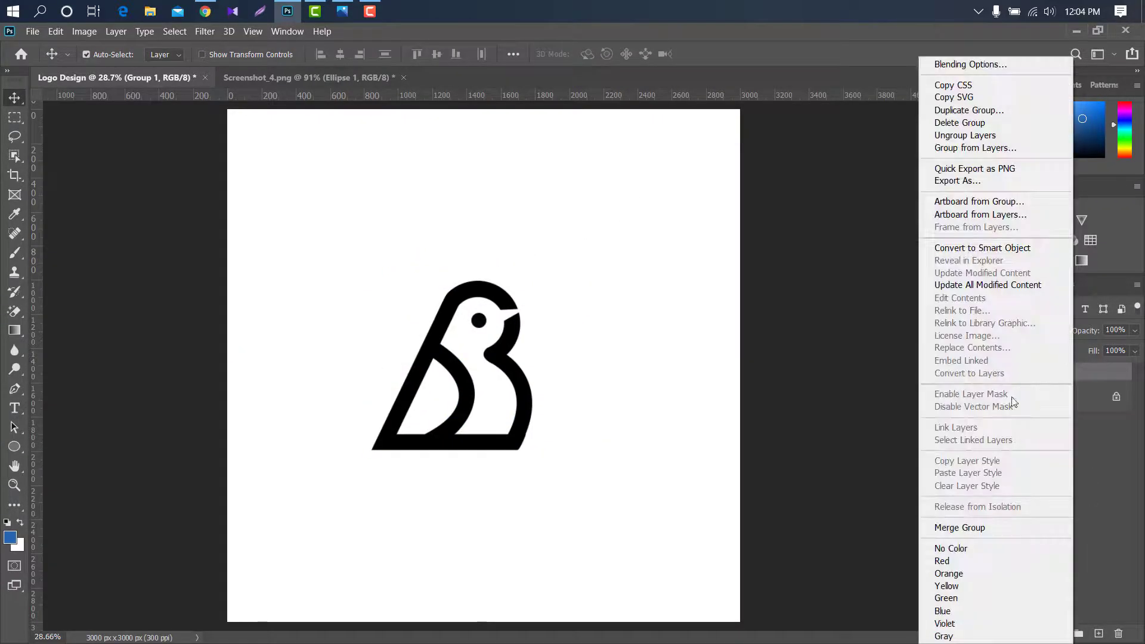
{"action": "left_click", "coordinate": [978, 527]}
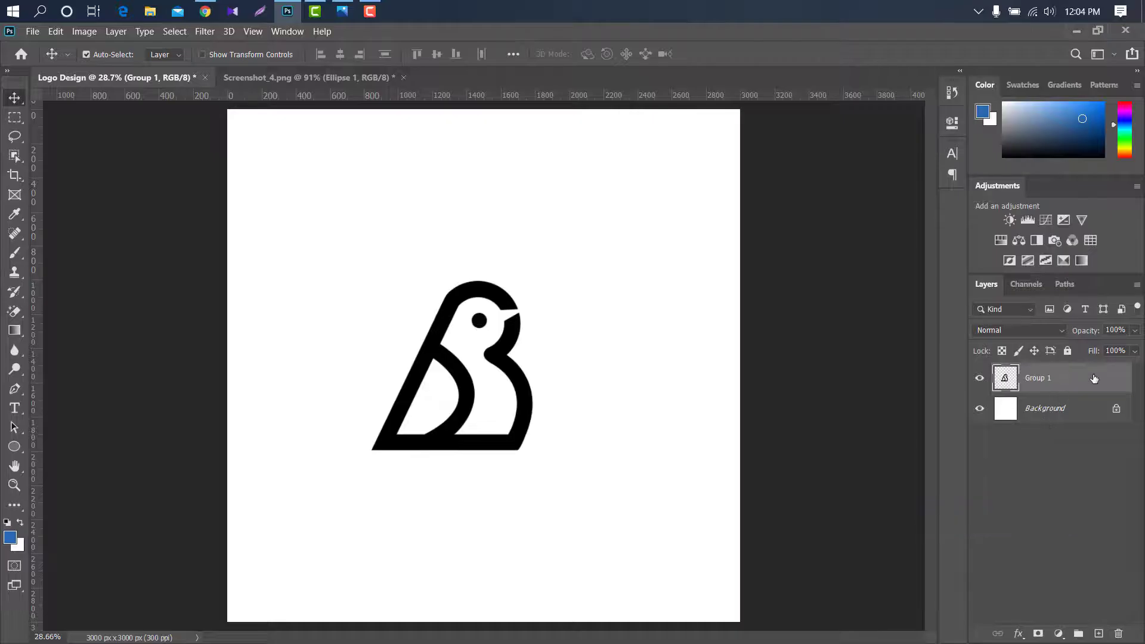
{"action": "double_click", "coordinate": [1095, 379]}
- Add a Gradient Overlay with new stop colours, the right stop set to #24c0f1
{"action": "left_click", "coordinate": [651, 317]}
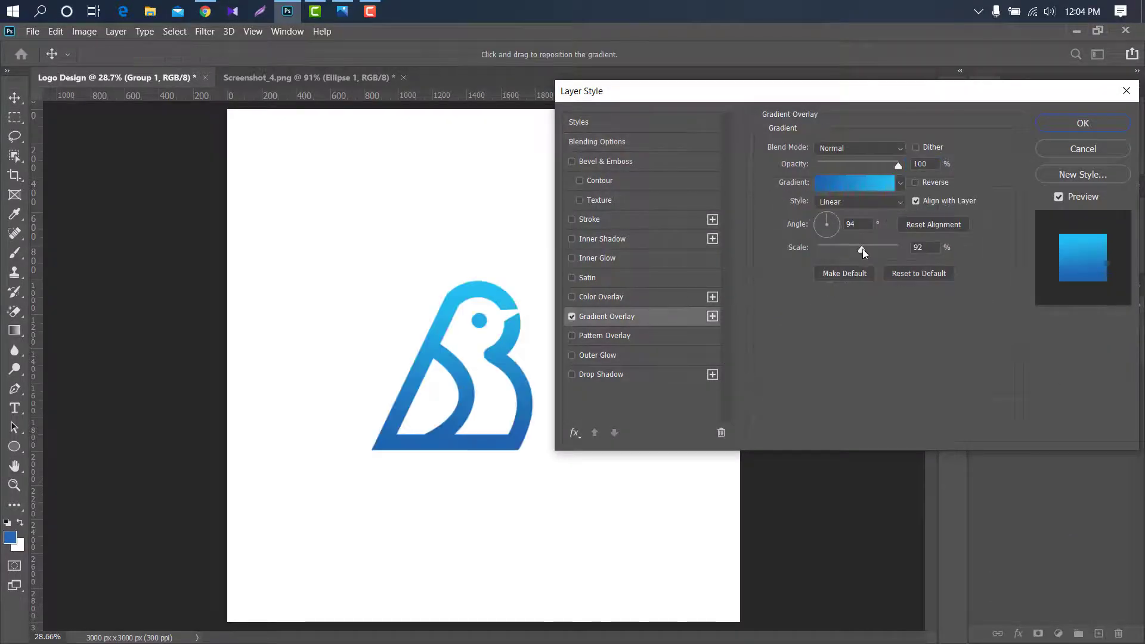
{"action": "left_click", "coordinate": [865, 181]}
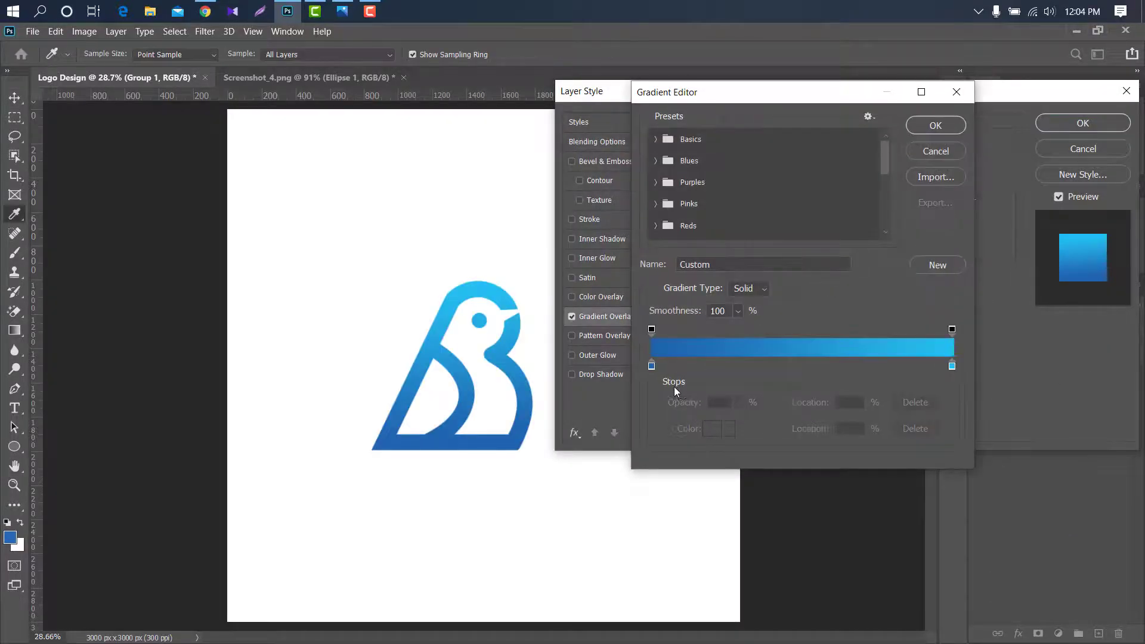
{"action": "left_click", "coordinate": [653, 366]}
{"action": "left_click", "coordinate": [716, 440]}
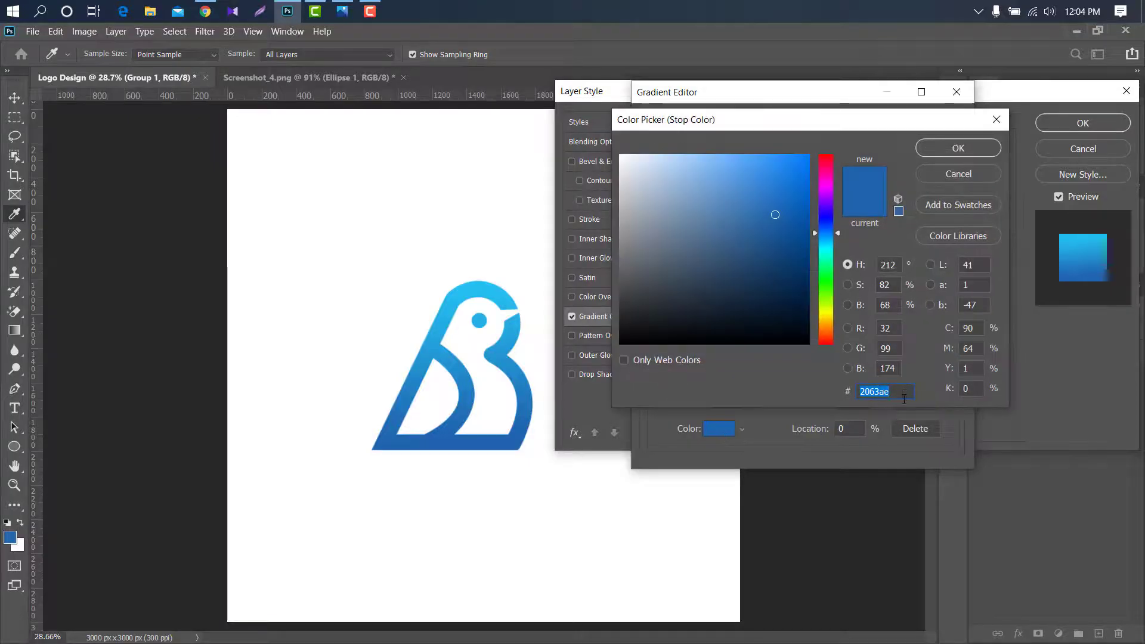
{"action": "key", "text": "ctrl+v"}
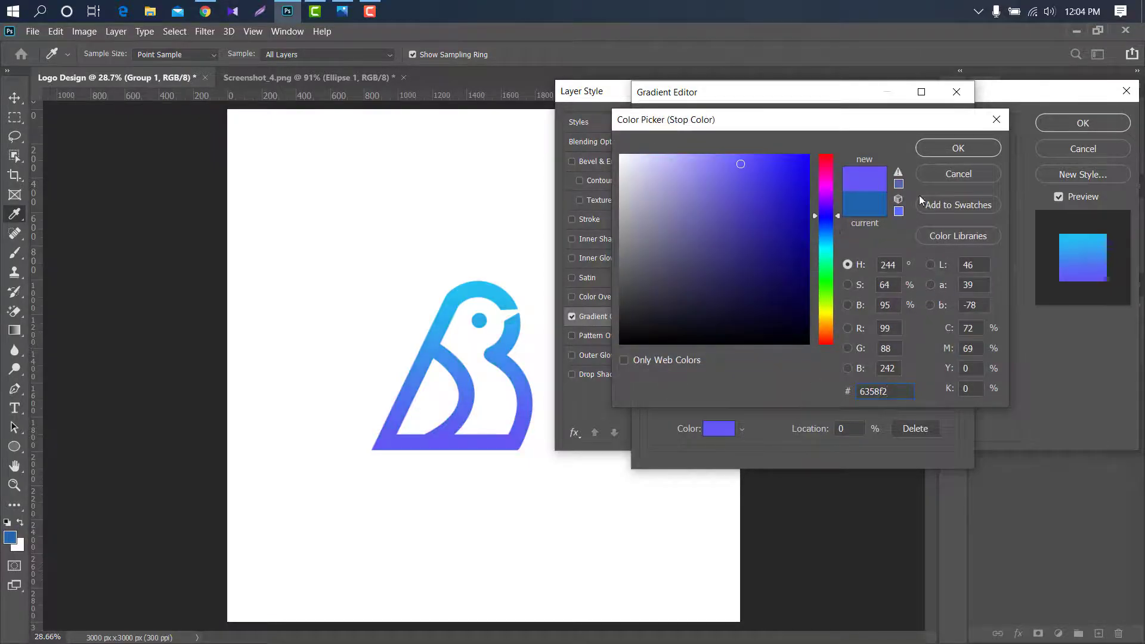
{"action": "left_click", "coordinate": [954, 147]}
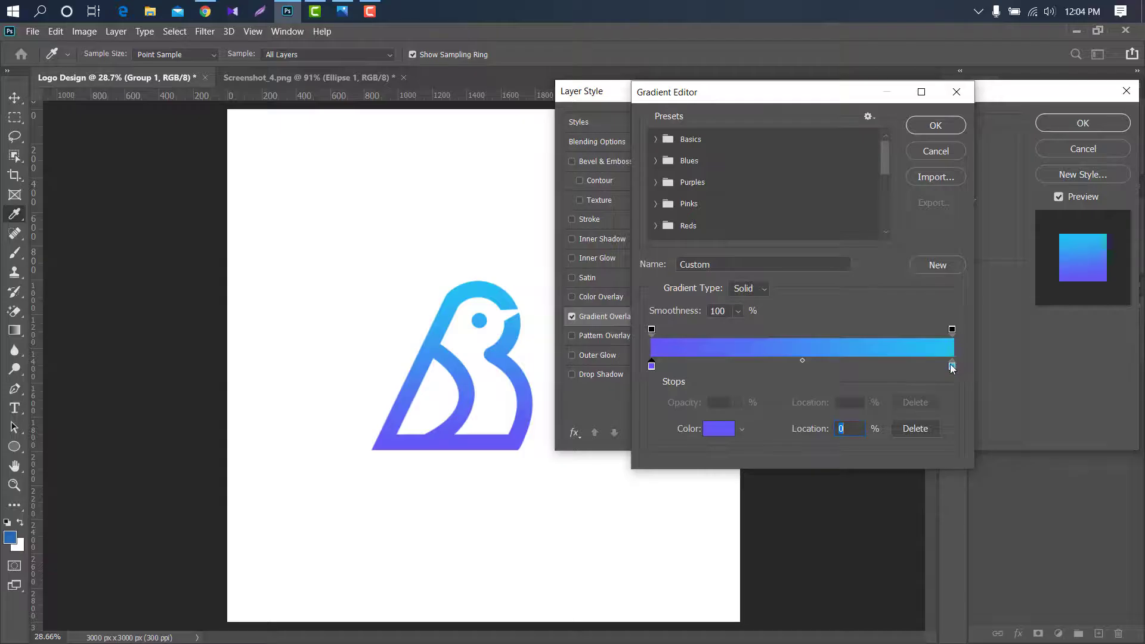
{"action": "left_click", "coordinate": [953, 365]}
{"action": "left_click", "coordinate": [719, 428]}
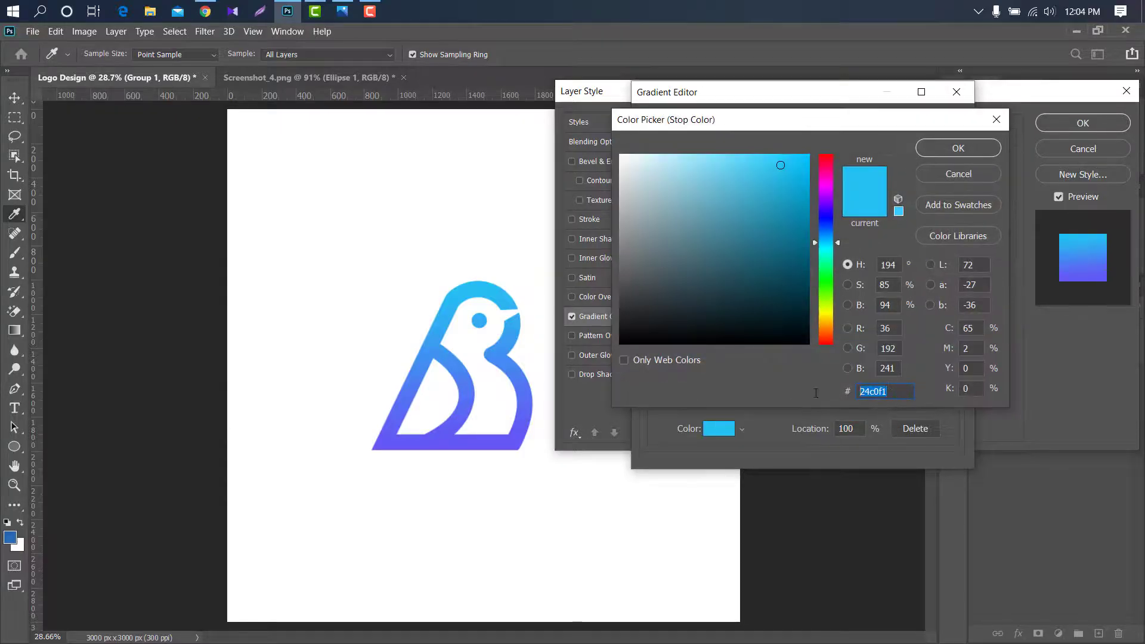
{"action": "key", "text": "ctrl+v"}
{"action": "left_click", "coordinate": [960, 147]}
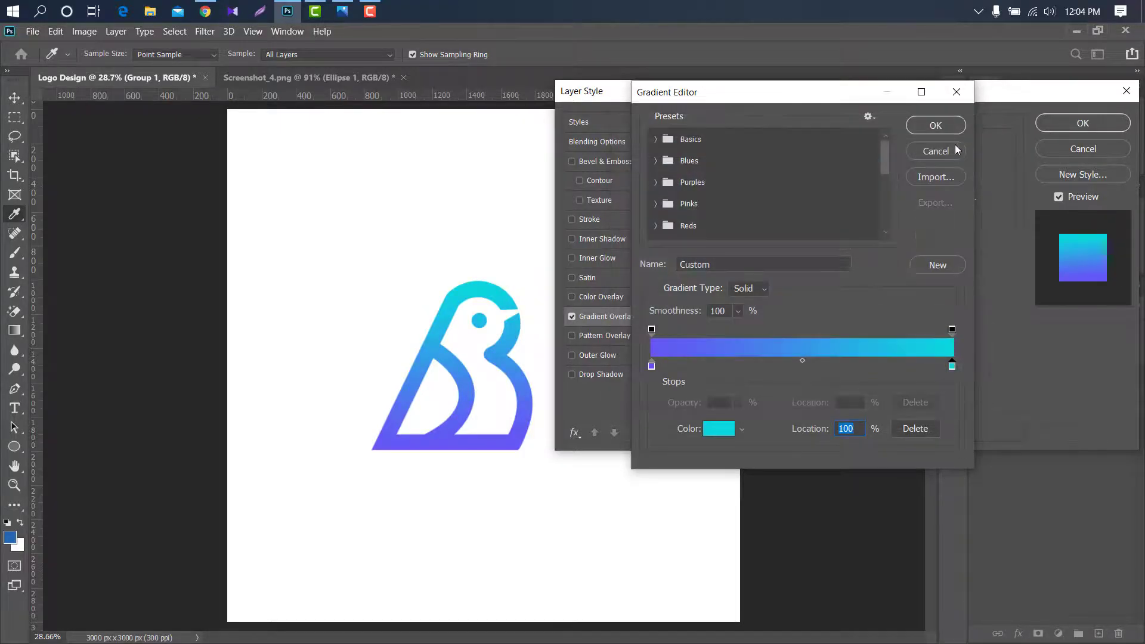
{"action": "left_click", "coordinate": [934, 125]}
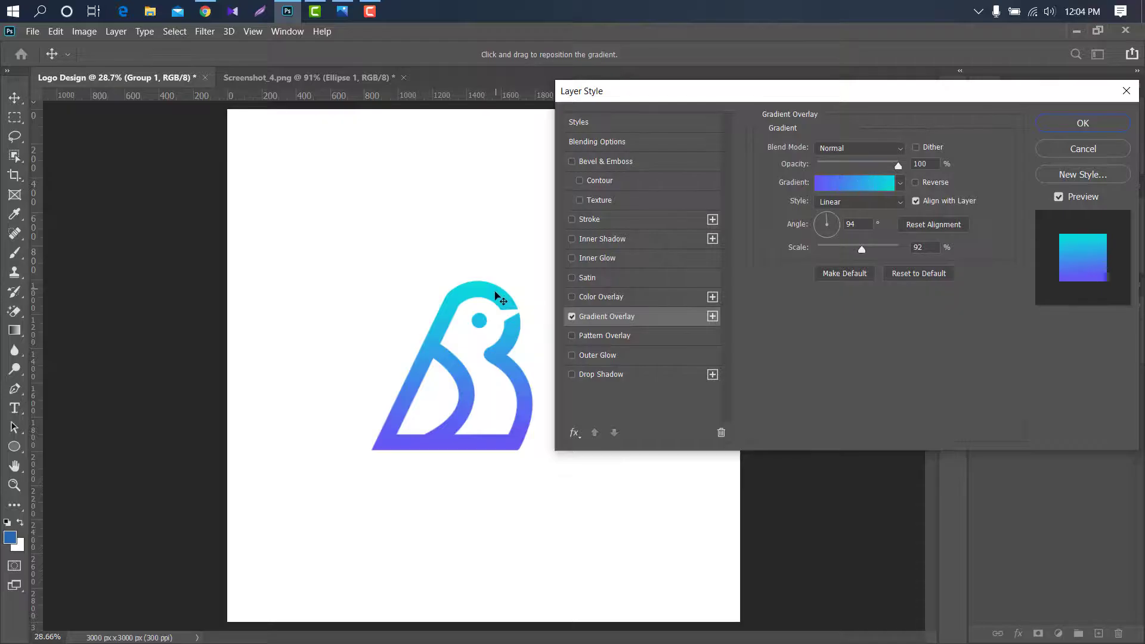
- Set the gradient angle to 90° and scale to 150%, then apply the overlay
{"action": "mouse_move", "coordinate": [861, 229]}
{"action": "left_mouse_down"}
{"action": "mouse_move", "coordinate": [836, 231]}
{"action": "mouse_move", "coordinate": [861, 248]}
{"action": "mouse_move", "coordinate": [891, 245]}
{"action": "mouse_move", "coordinate": [875, 248]}
{"action": "left_mouse_up"}
{"action": "type", "text": "90"}
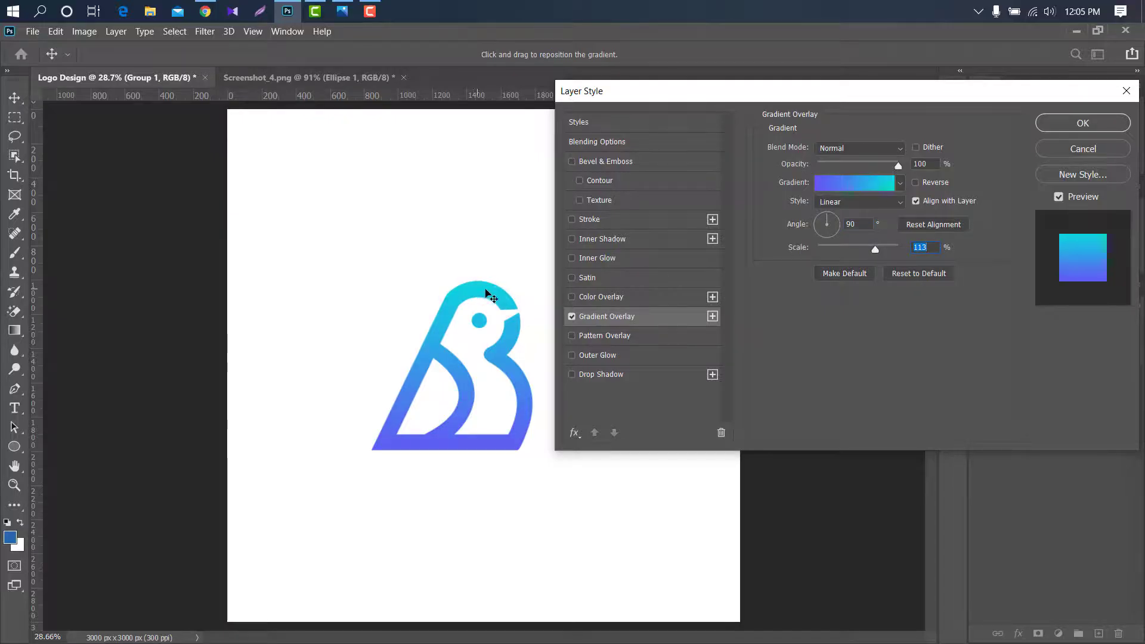
{"action": "left_click_drag", "start_coordinate": [875, 249], "coordinate": [903, 245]}
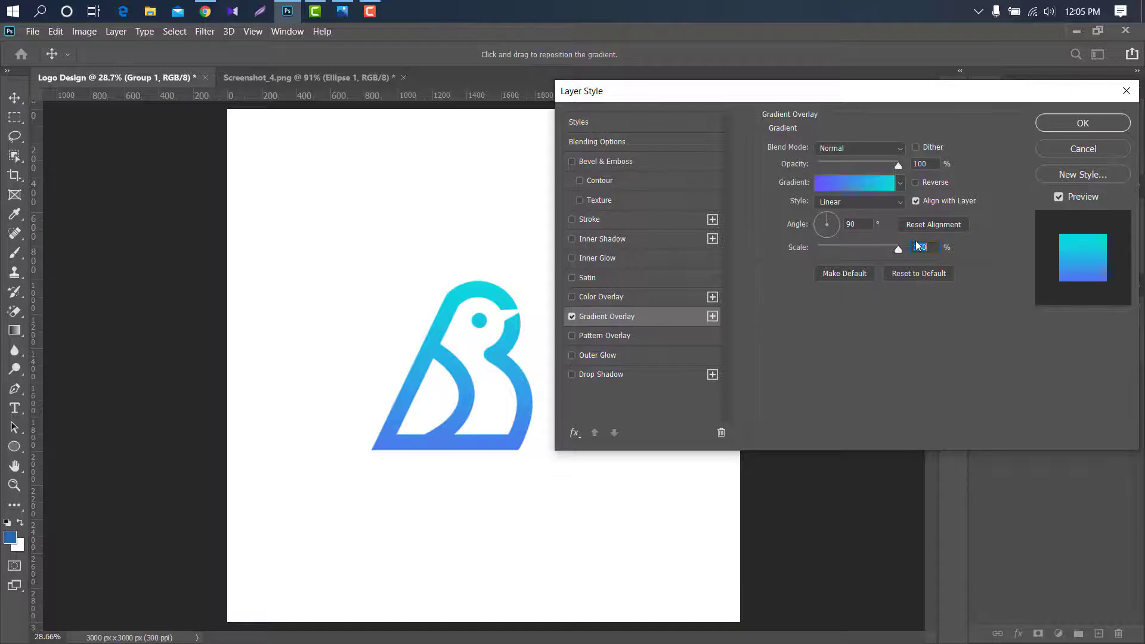
{"action": "left_click", "coordinate": [1058, 122]}
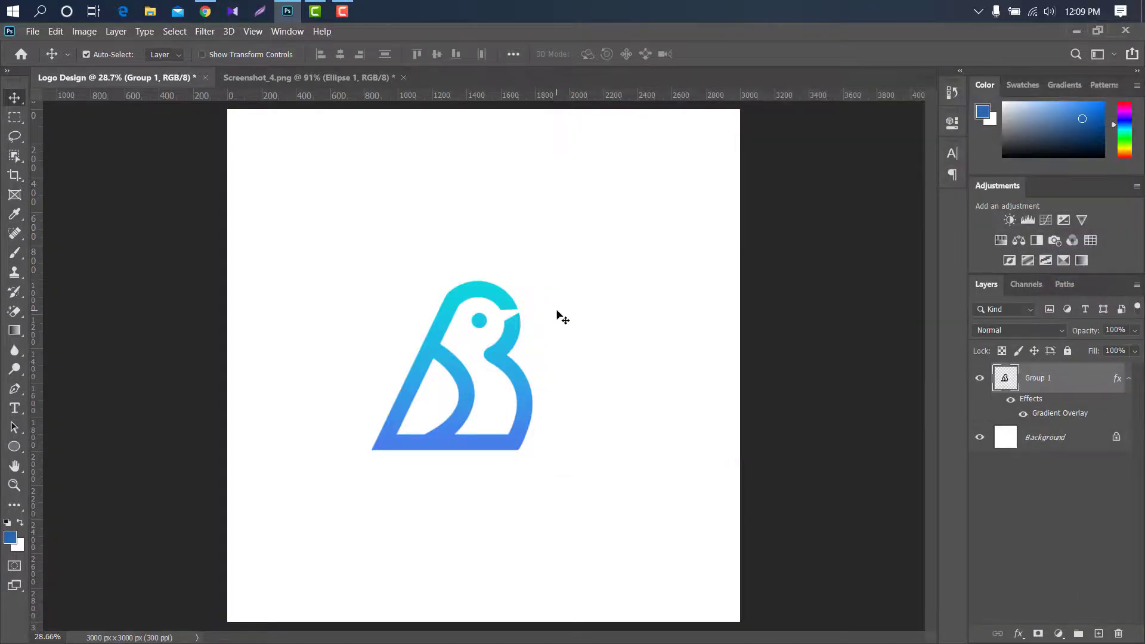
- Shrink the logo to about 80%, move it left of centre, then select the Background layer
{"action": "key", "text": "ctrl+t"}
{"action": "left_click_drag", "start_coordinate": [533, 281], "coordinate": [497, 309]}
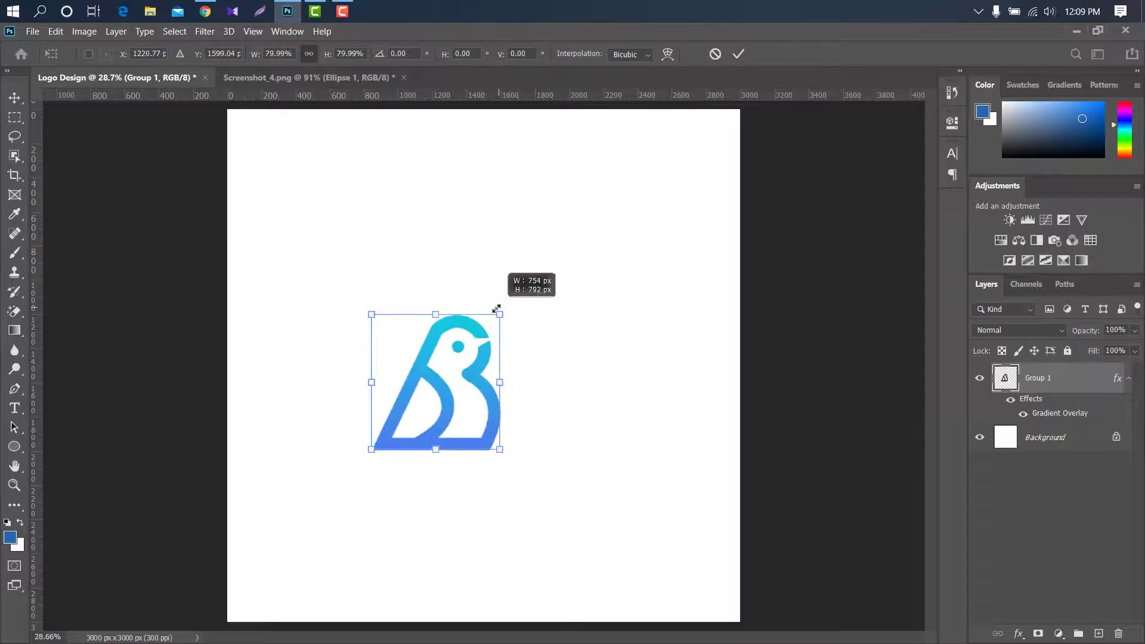
{"action": "mouse_move", "coordinate": [455, 378]}
{"action": "left_mouse_down"}
{"action": "mouse_move", "coordinate": [368, 361]}
{"action": "mouse_move", "coordinate": [380, 362]}
{"action": "left_mouse_up"}
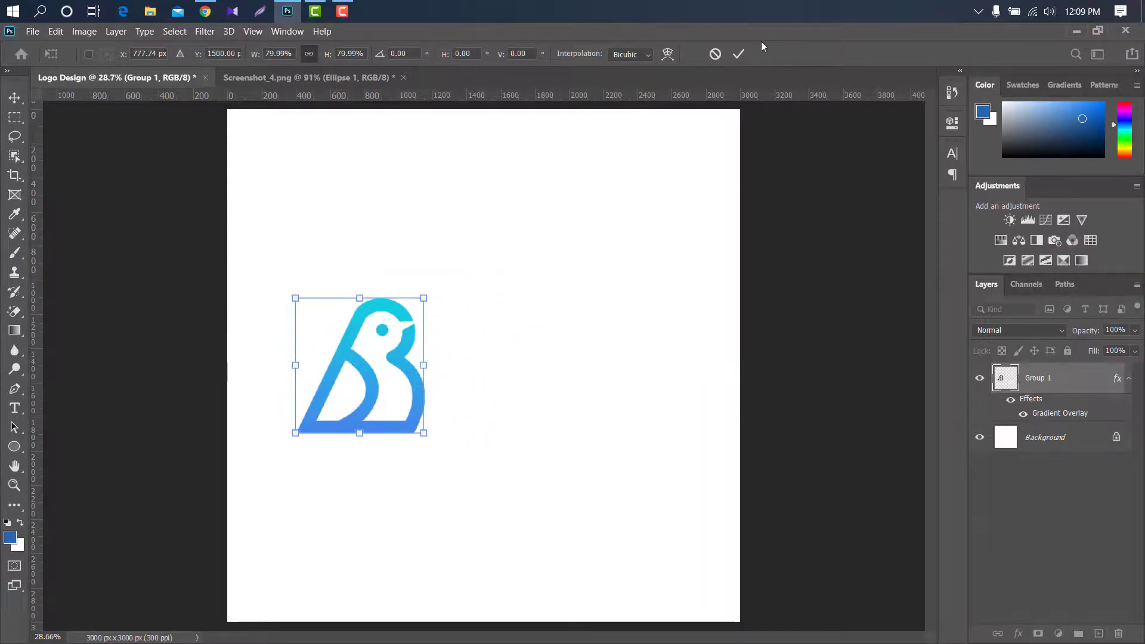
{"action": "left_click", "coordinate": [739, 55]}
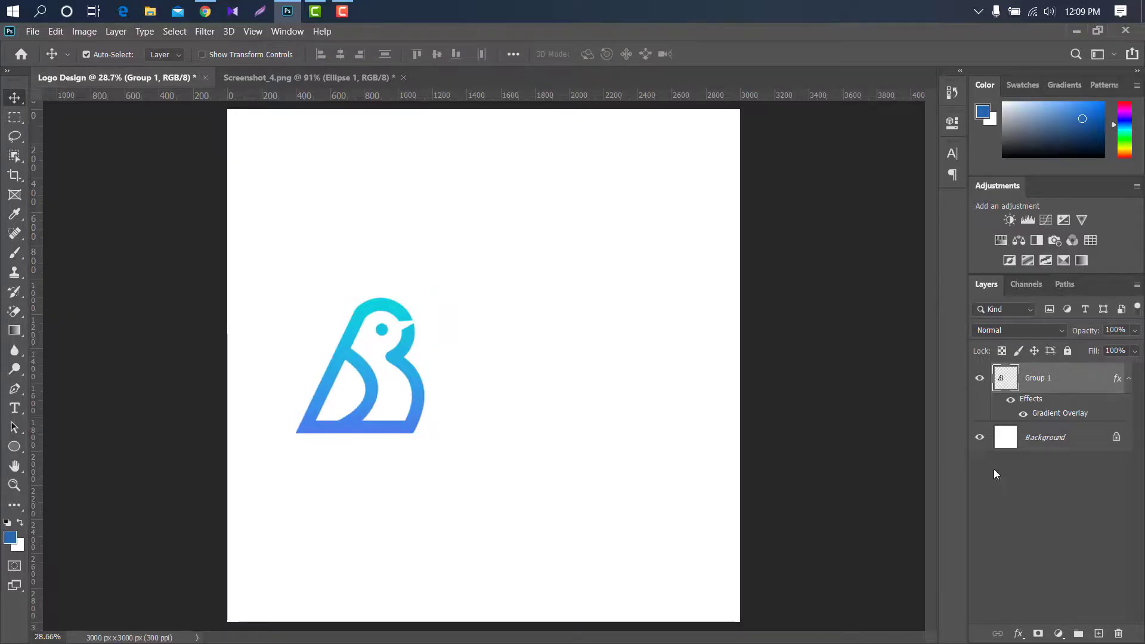
{"action": "left_click", "coordinate": [1079, 437]}
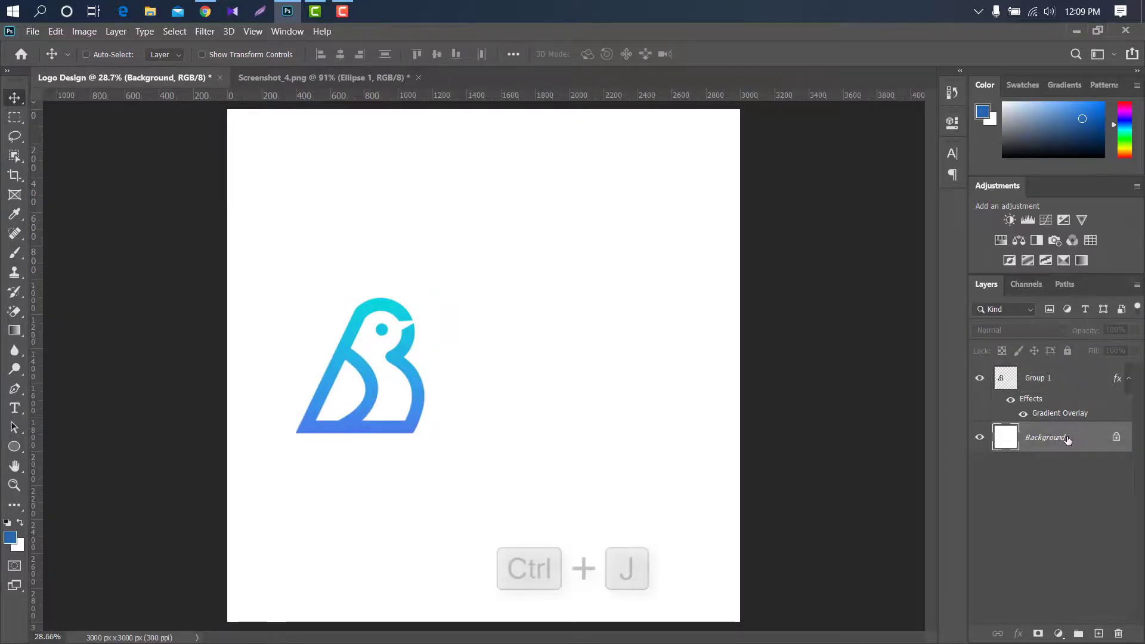
- Duplicate the Background and give the copy a dark navy #0b1c2c Color Overlay
{"action": "key", "text": "ctrl+j"}
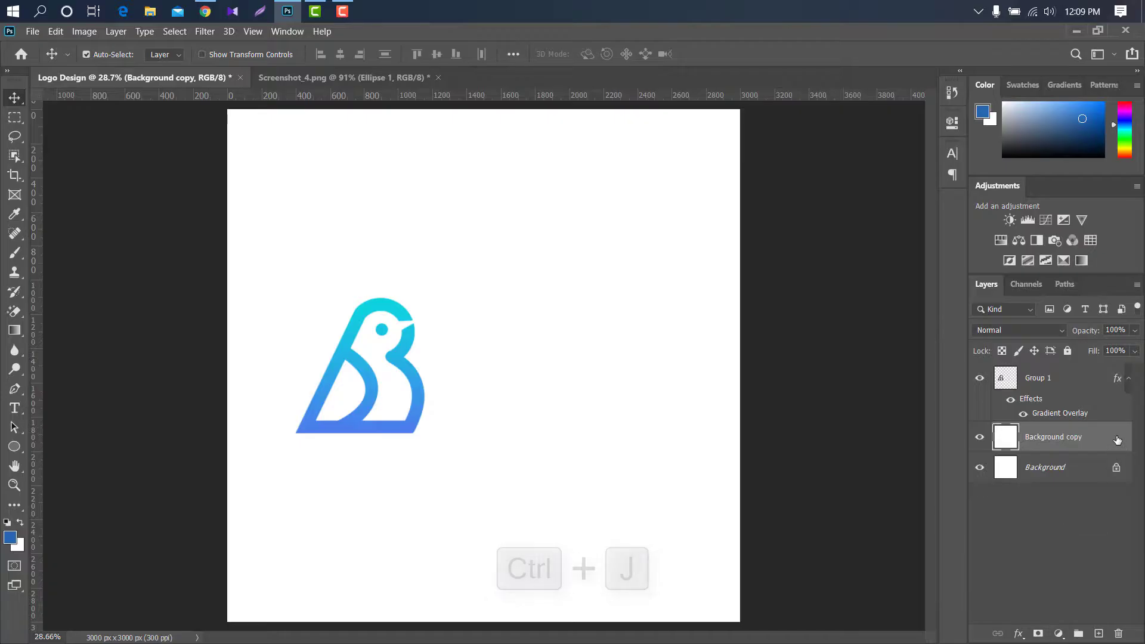
{"action": "double_click", "coordinate": [1098, 438]}
{"action": "left_click", "coordinate": [632, 297]}
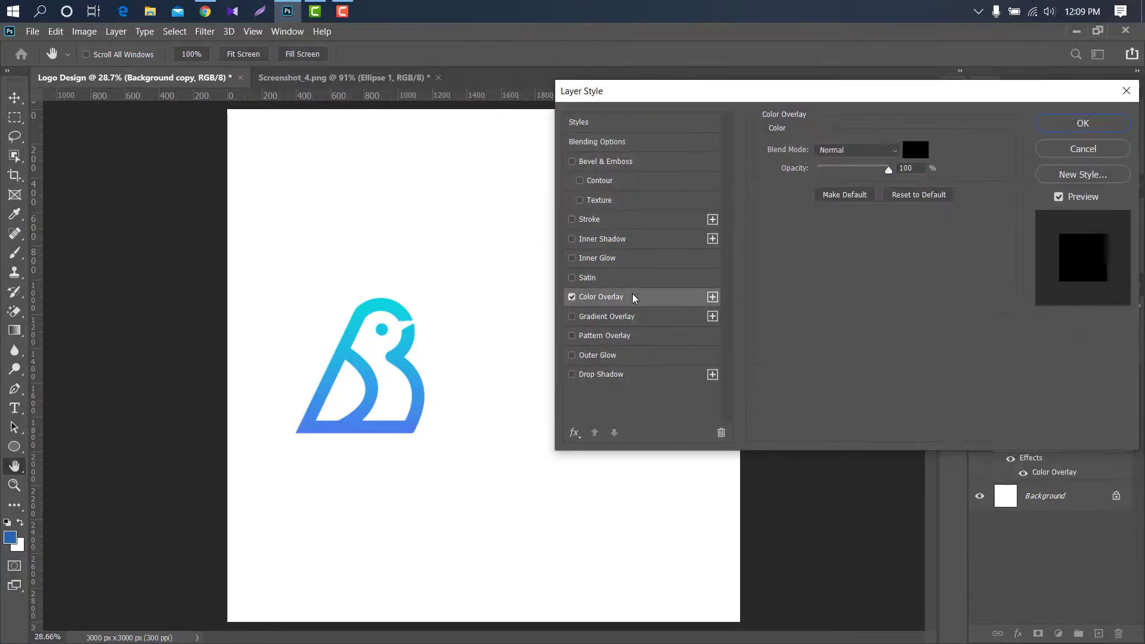
{"action": "left_click", "coordinate": [915, 218]}
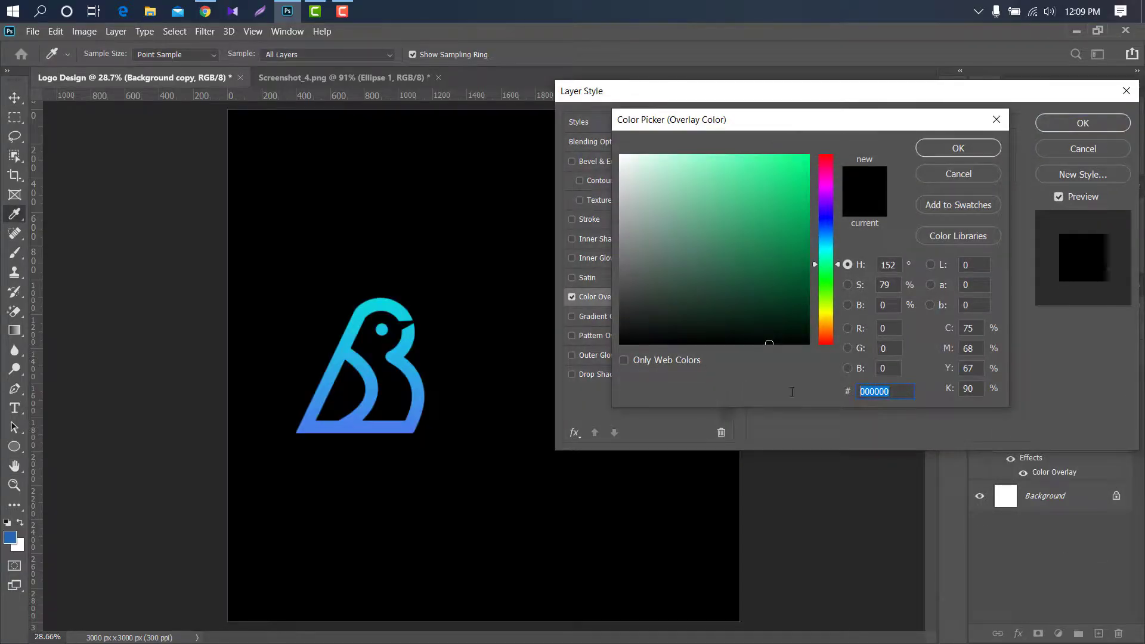
{"action": "type", "text": "0b1c2c"}
{"action": "left_click", "coordinate": [968, 148]}
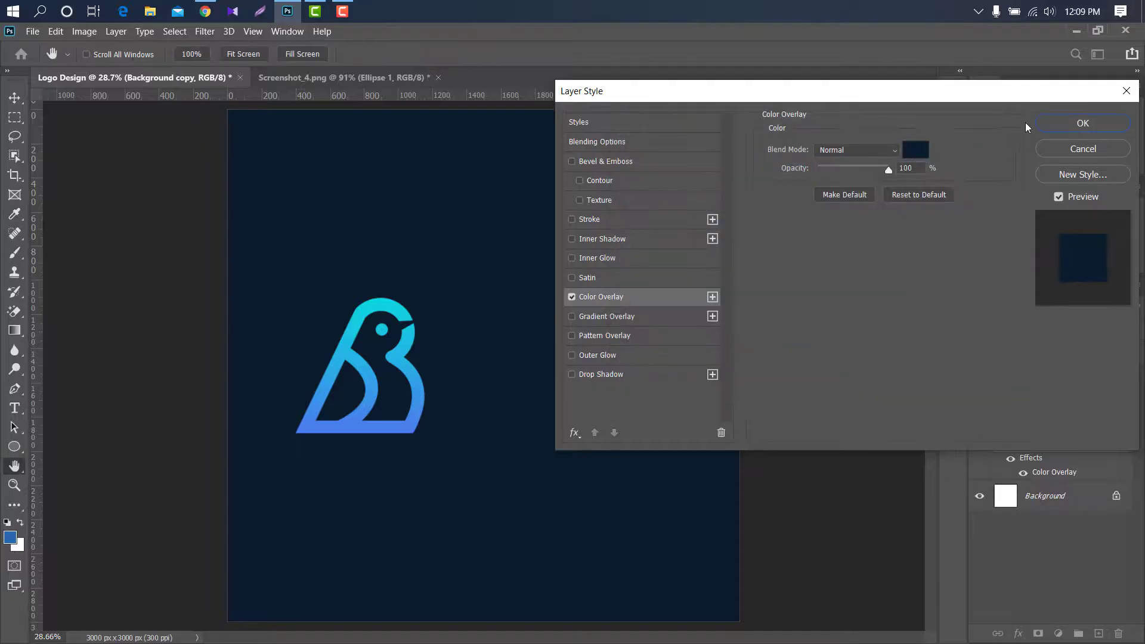
{"action": "left_click", "coordinate": [1068, 122]}
{"action": "left_click", "coordinate": [16, 409]}
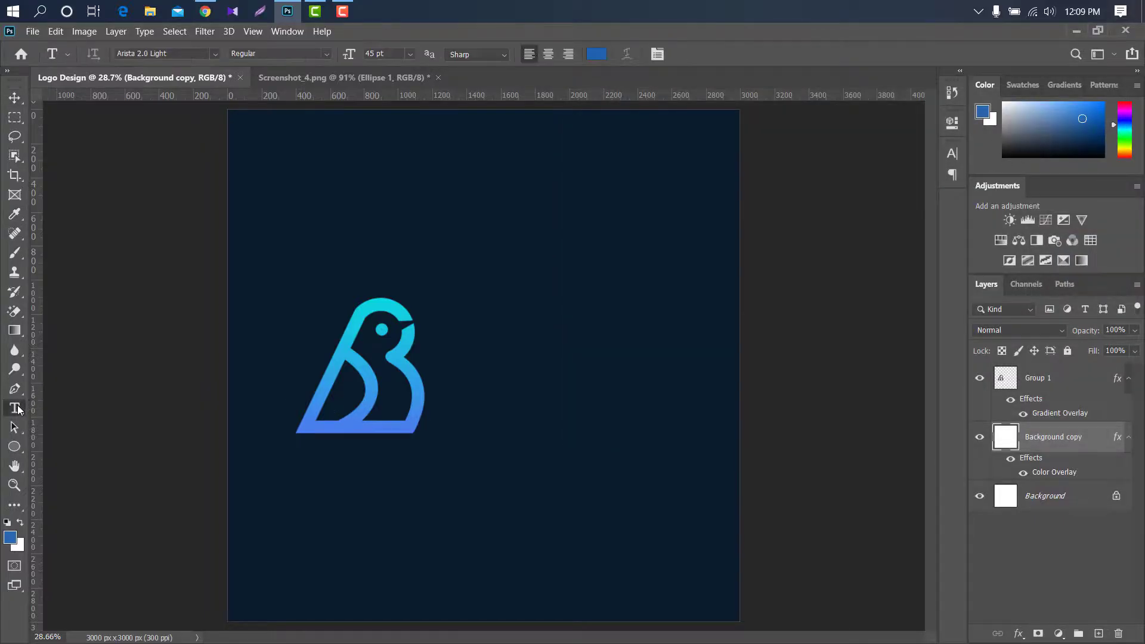
- Type 'Bird Eye' to the right of the logo and scale it up to about 172%
{"action": "left_click", "coordinate": [458, 396]}
{"action": "key", "text": "BackSpace"}
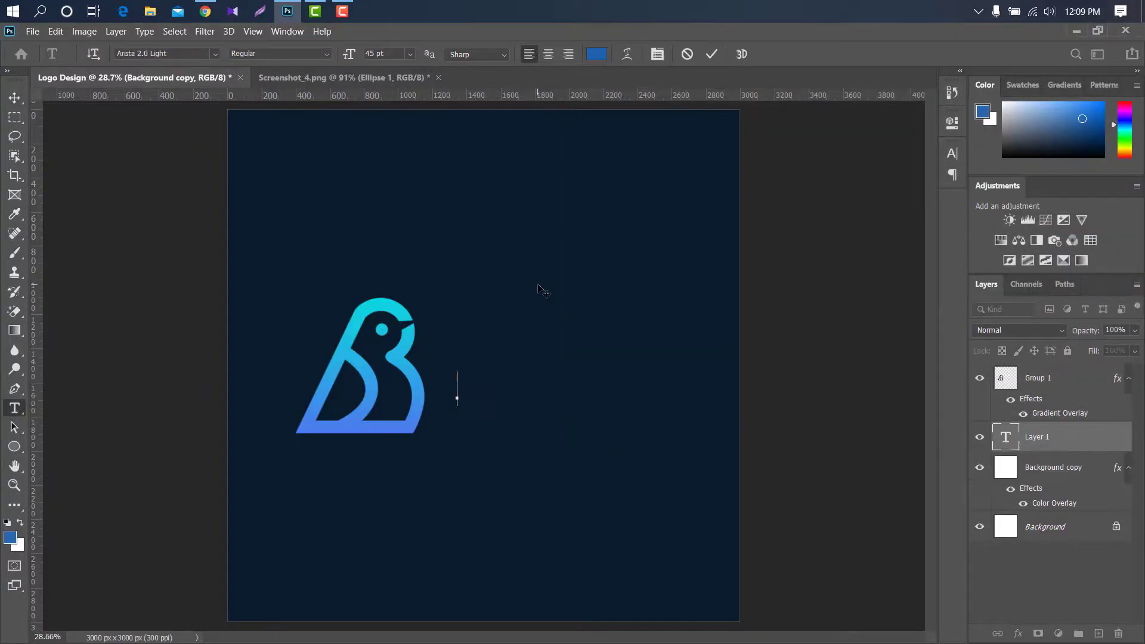
{"action": "type", "text": "Bird Ey"}
{"action": "type", "text": "e"}
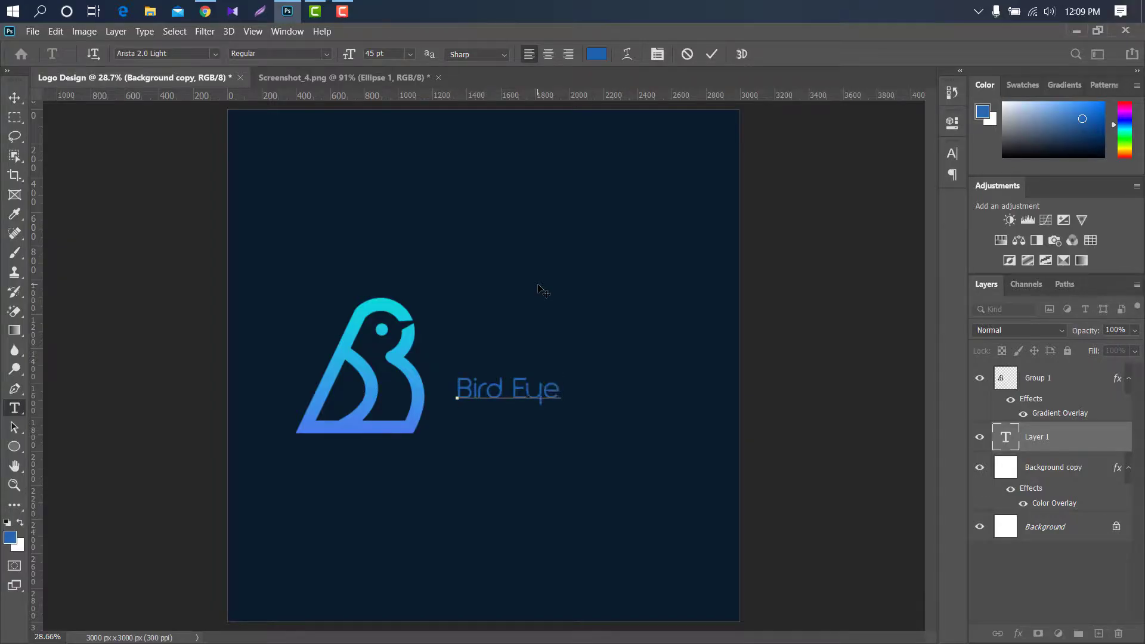
{"action": "key", "text": "ctrl+Return"}
{"action": "key", "text": "ctrl+t"}
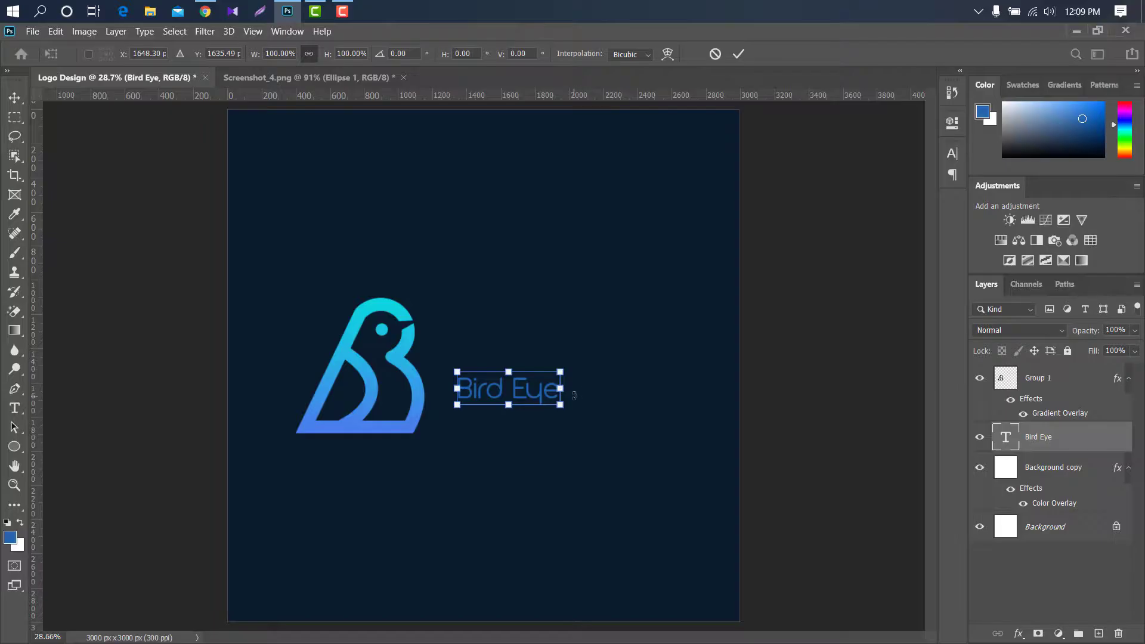
{"action": "left_click_drag", "start_coordinate": [561, 389], "coordinate": [636, 388]}
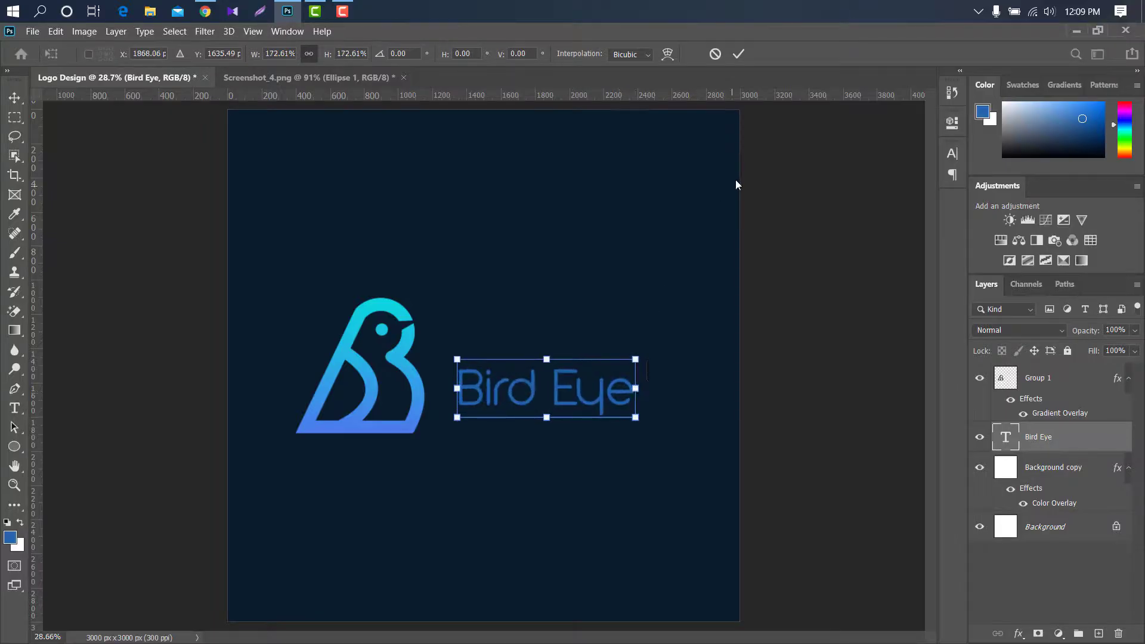
{"action": "left_click", "coordinate": [740, 55]}
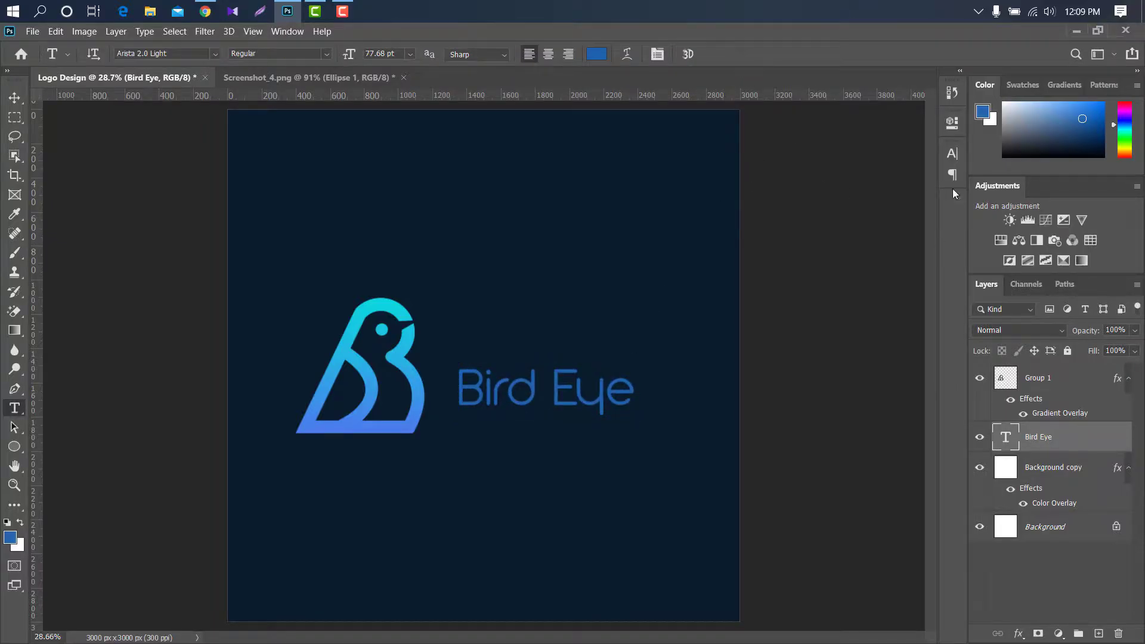
- Make the Bird Eye text white (#ffffff), faux bold, in the Airstream font
{"action": "left_click", "coordinate": [953, 152]}
{"action": "left_click", "coordinate": [919, 238]}
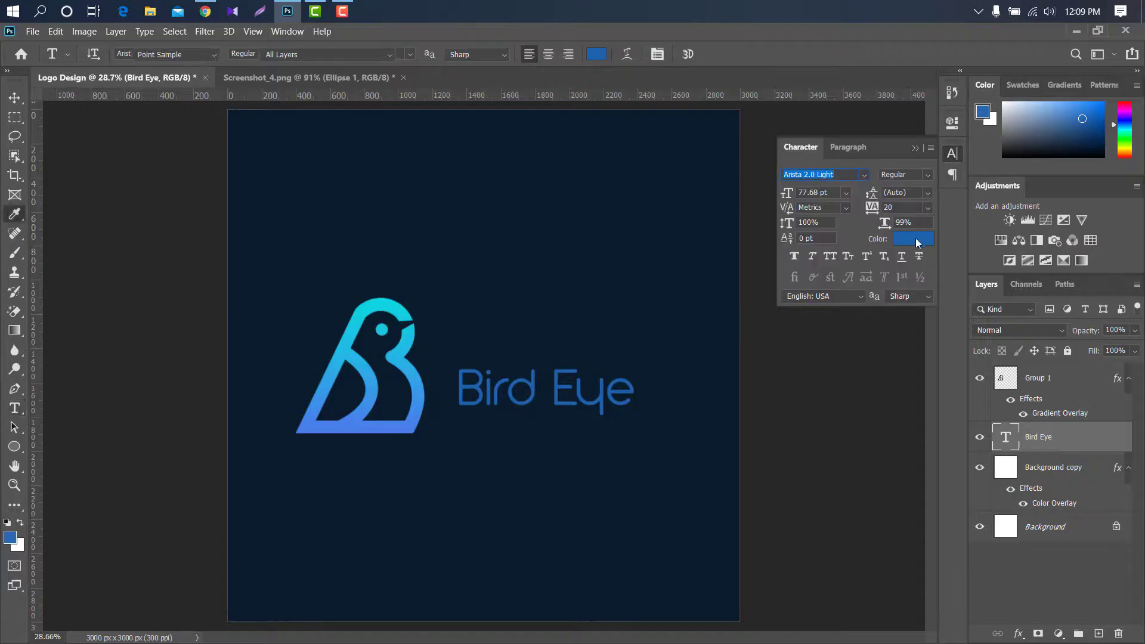
{"action": "type", "text": "ffffff"}
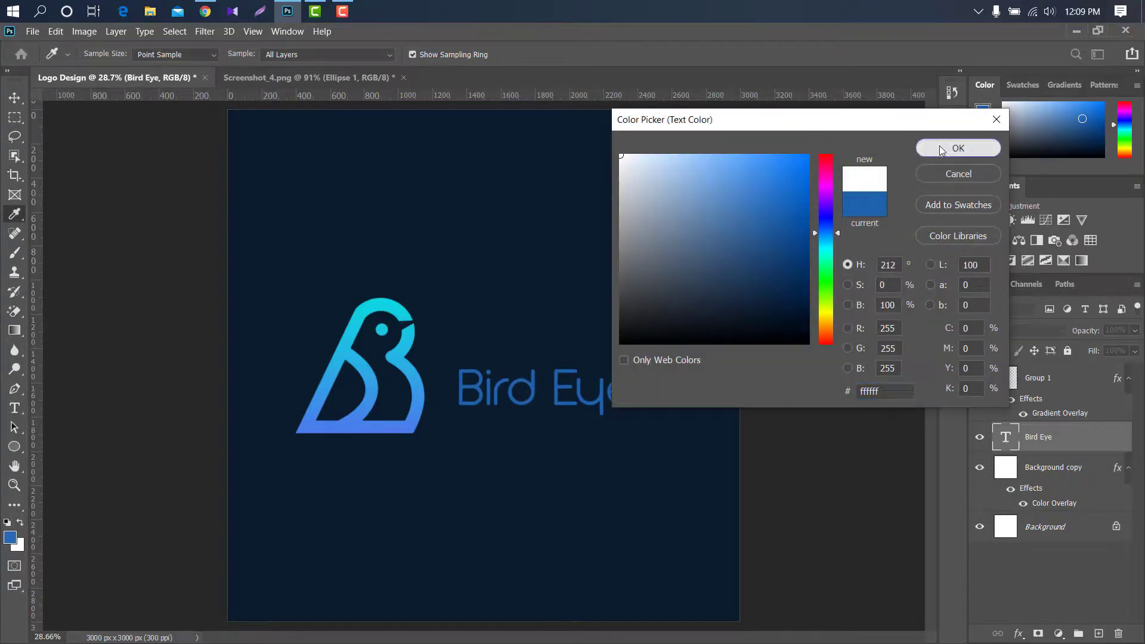
{"action": "left_click", "coordinate": [955, 148]}
{"action": "left_click", "coordinate": [791, 257]}
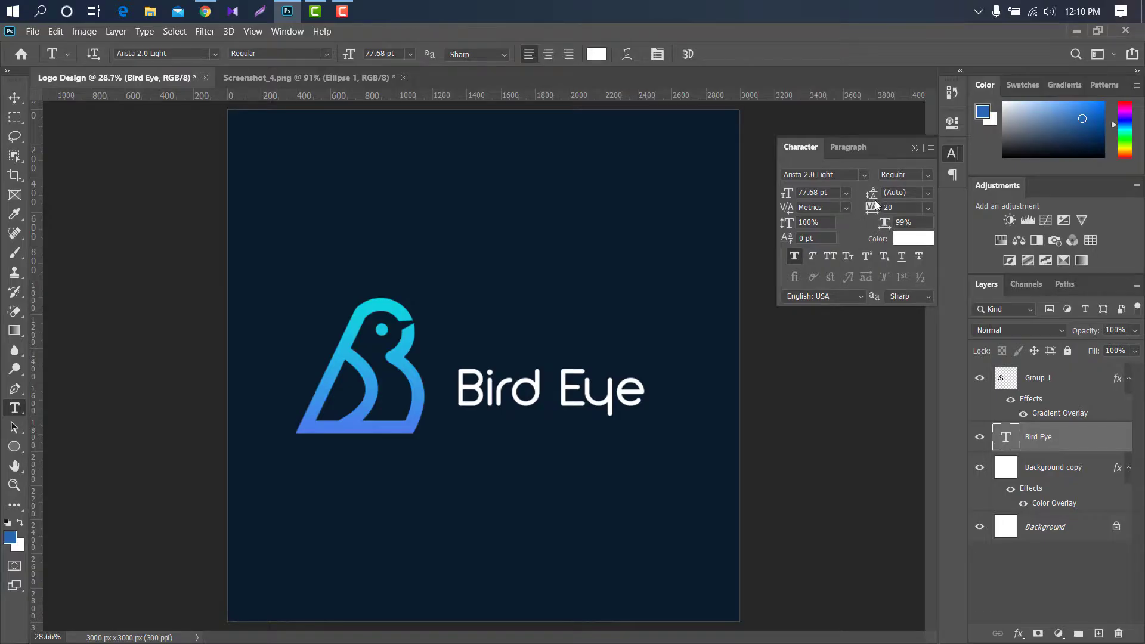
{"action": "left_click", "coordinate": [864, 175]}
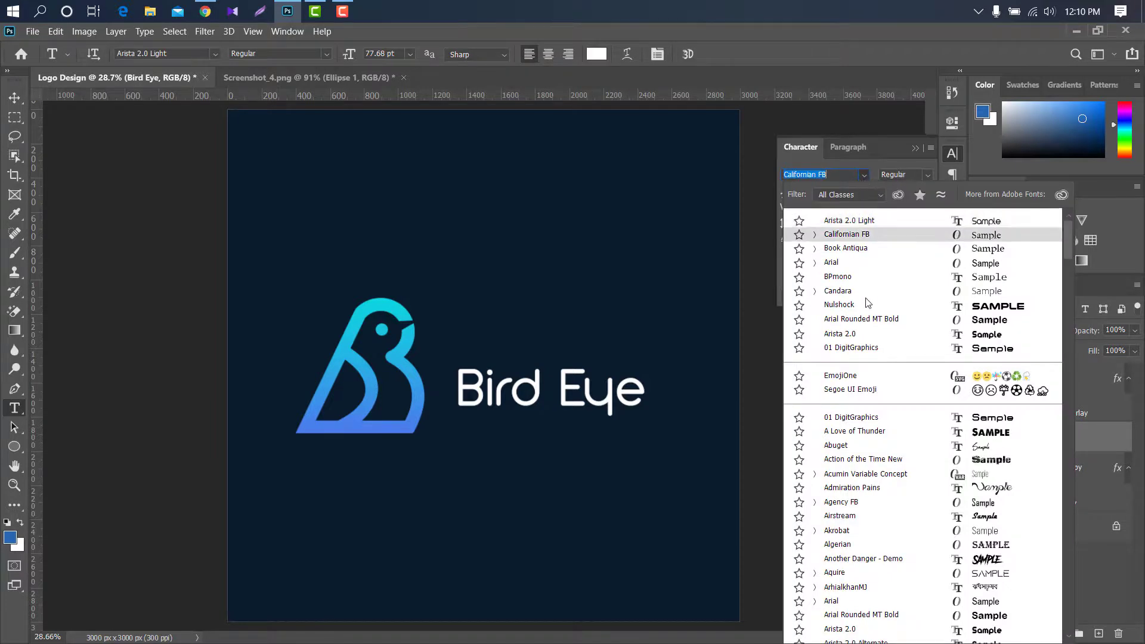
{"action": "left_click", "coordinate": [852, 517]}
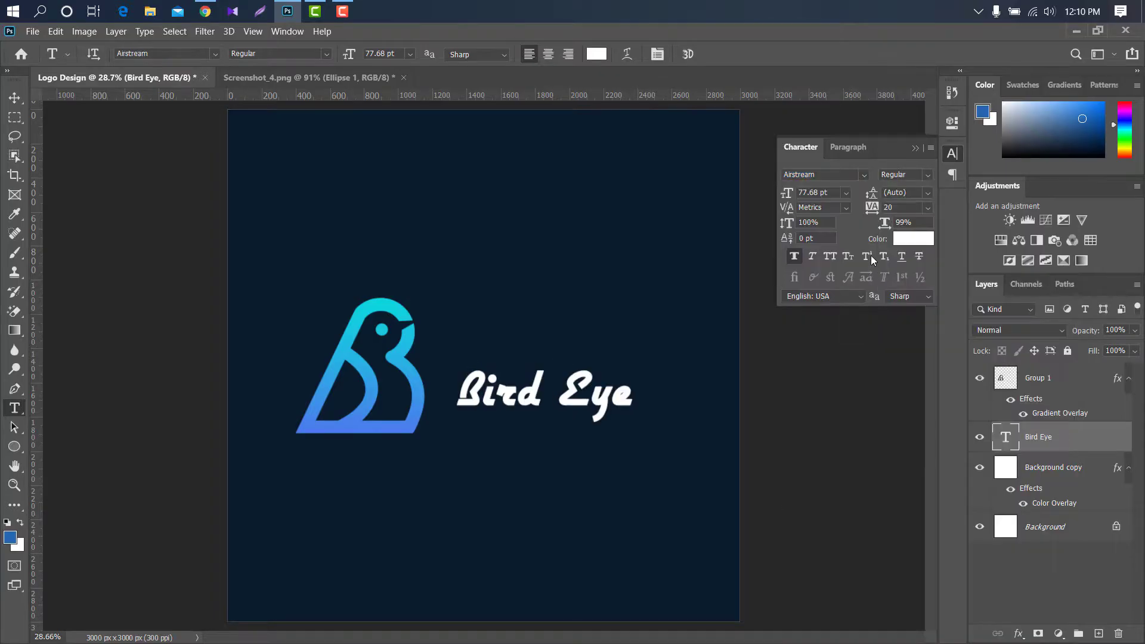
{"action": "left_click", "coordinate": [913, 157]}
{"action": "left_click", "coordinate": [14, 97]}
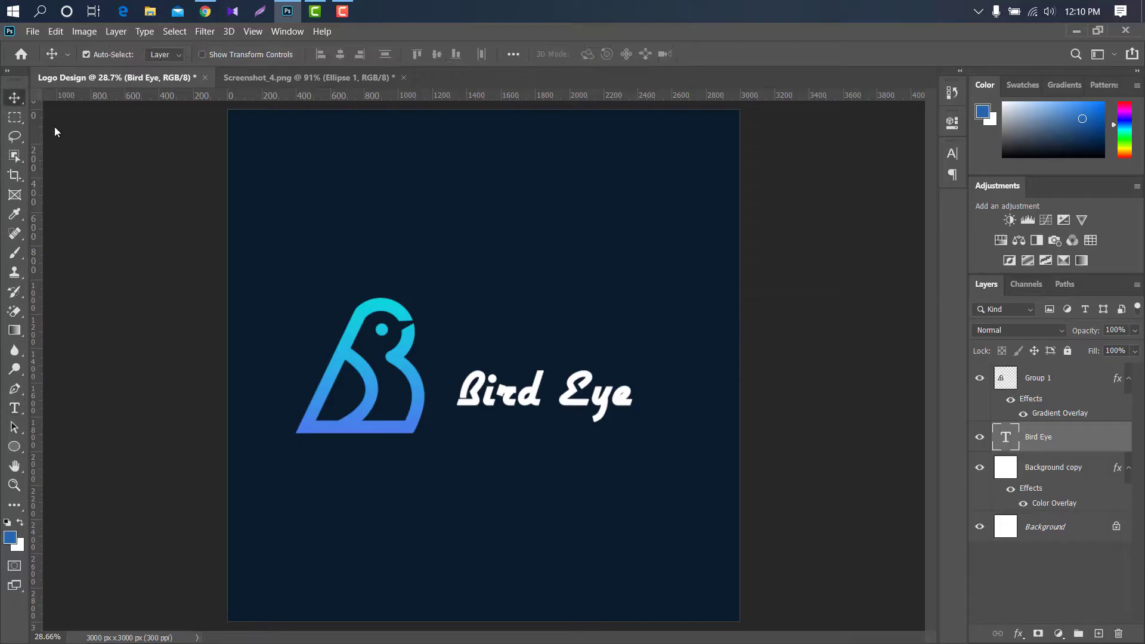
- Scale the Bird Eye text up to about 108%
{"action": "key", "text": "ctrl+t"}
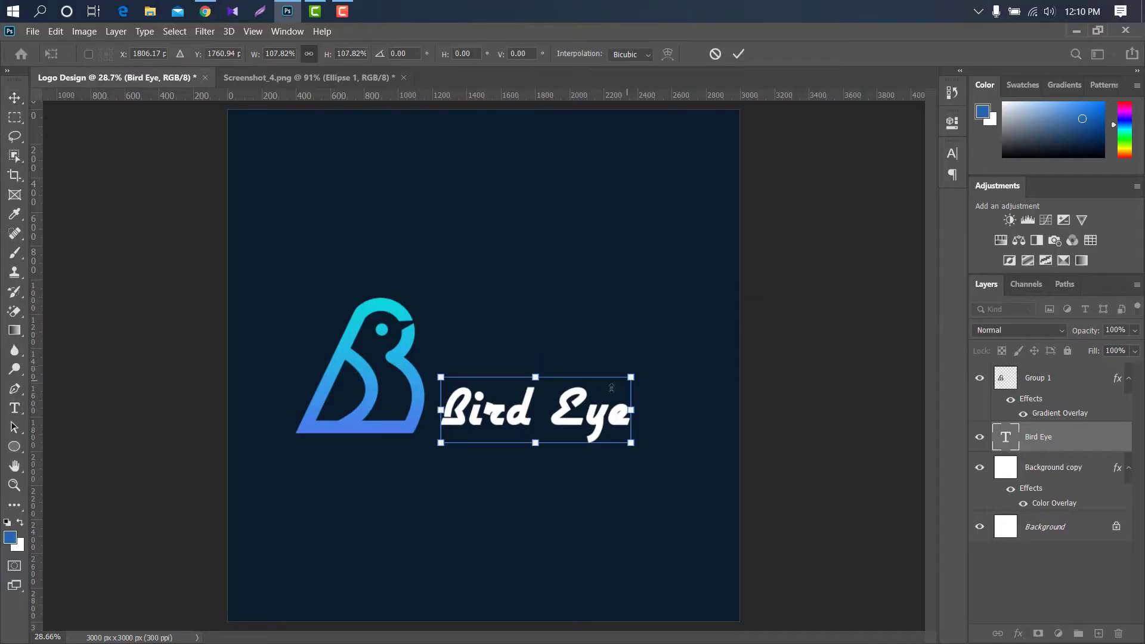
{"action": "mouse_move", "coordinate": [607, 385]}
{"action": "left_mouse_down"}
{"action": "mouse_move", "coordinate": [613, 399]}
{"action": "mouse_move", "coordinate": [583, 390]}
{"action": "left_mouse_up"}
{"action": "left_click", "coordinate": [738, 54]}
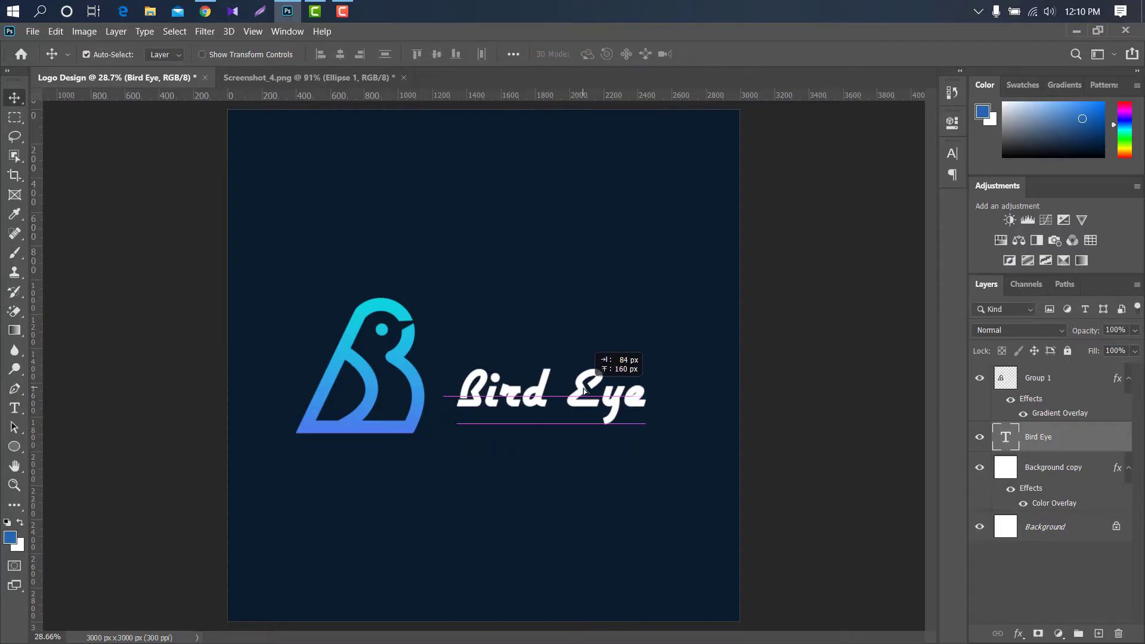